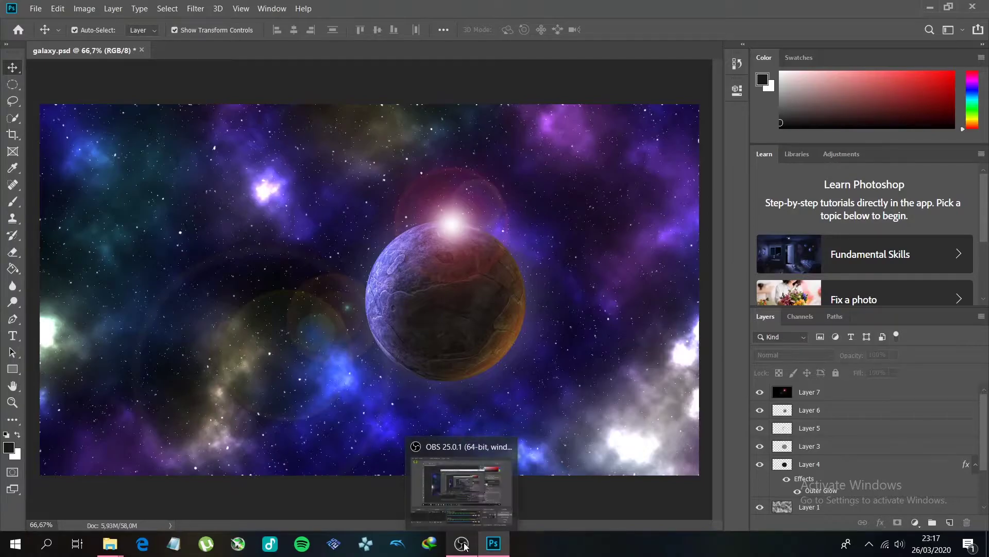
click(464, 549)
click(465, 549)
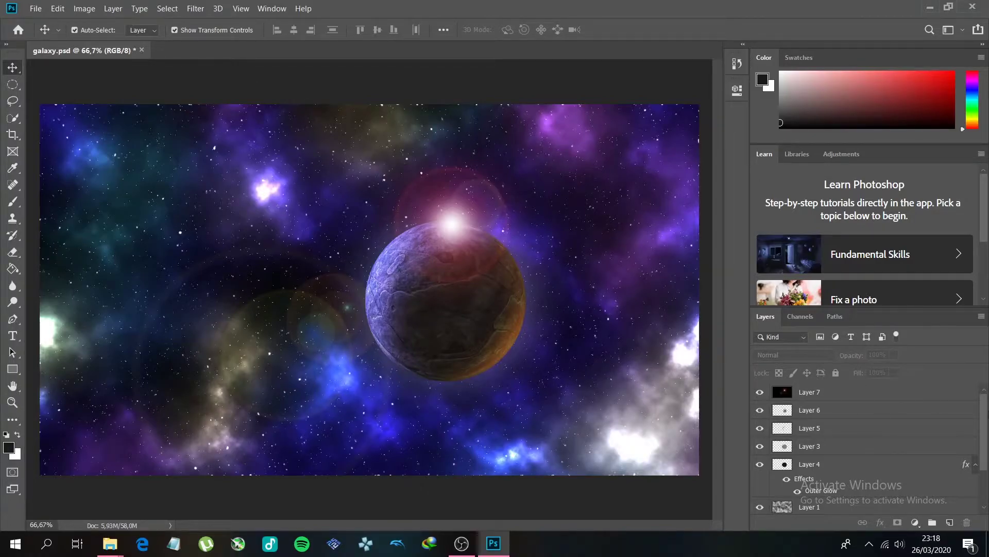
Hide every layer above Star 2 in galaxy.psd, and show Layer 2 and Layer 1 again to review the nebula background
drag(760, 392, 749, 461)
scroll(984, 429, down, 3)
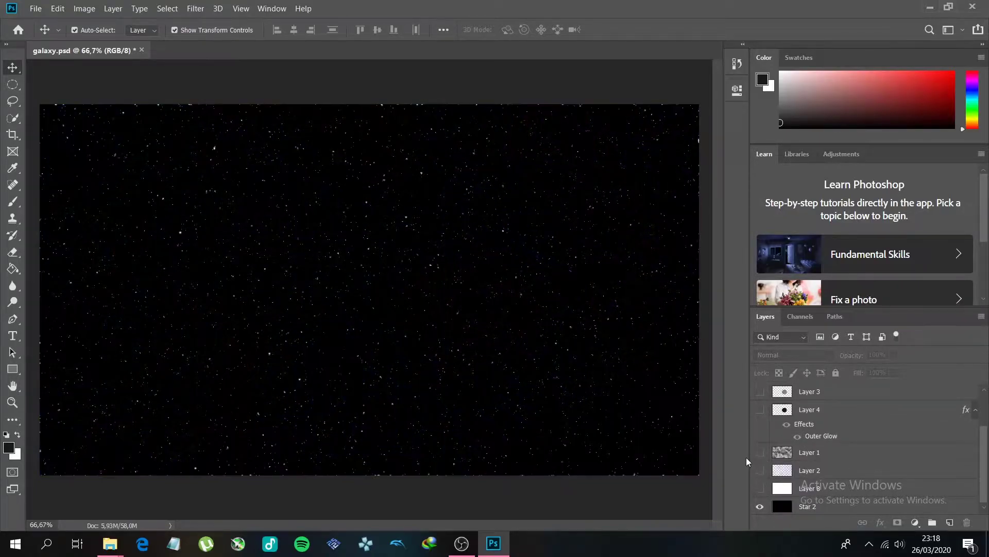
click(761, 490)
click(760, 490)
click(761, 470)
click(760, 452)
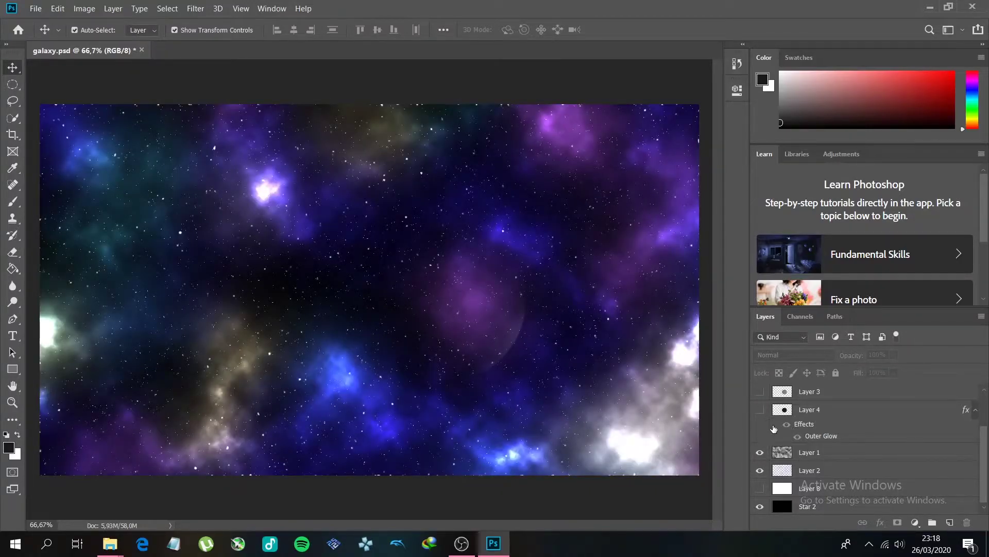
Show Layers 4, 3, 5, 6 and 7 again one by one to review the planet and lens flare, ending with Layer 7 selected
click(760, 409)
click(776, 393)
click(760, 392)
scroll(815, 423, up, 1)
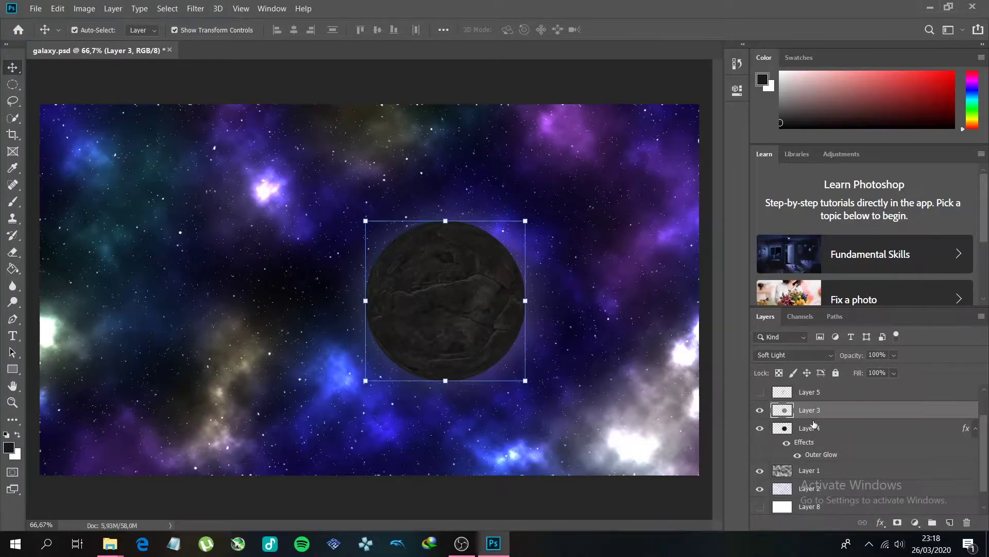
click(760, 392)
scroll(785, 412, up, 1)
scroll(785, 412, up, 1)
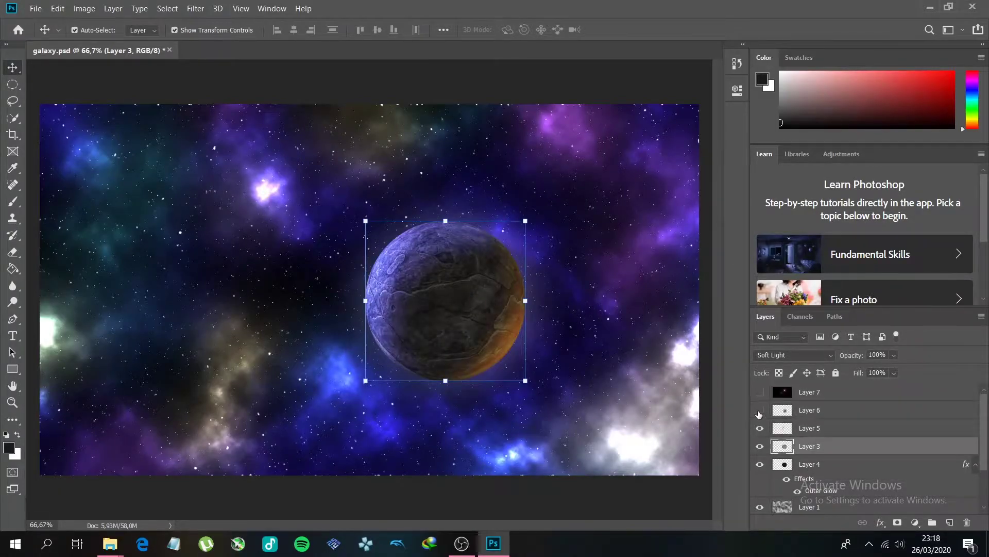
click(760, 410)
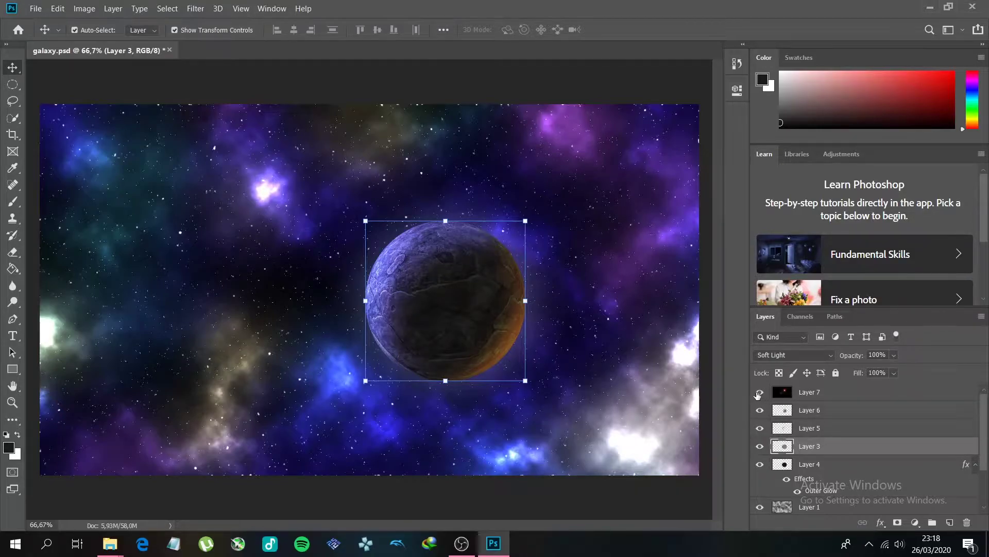
click(759, 393)
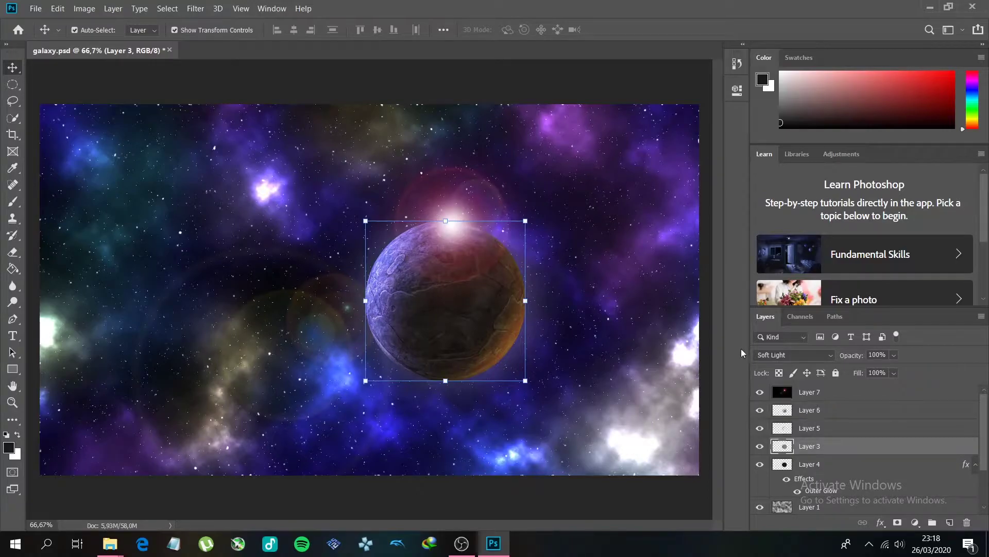
click(825, 398)
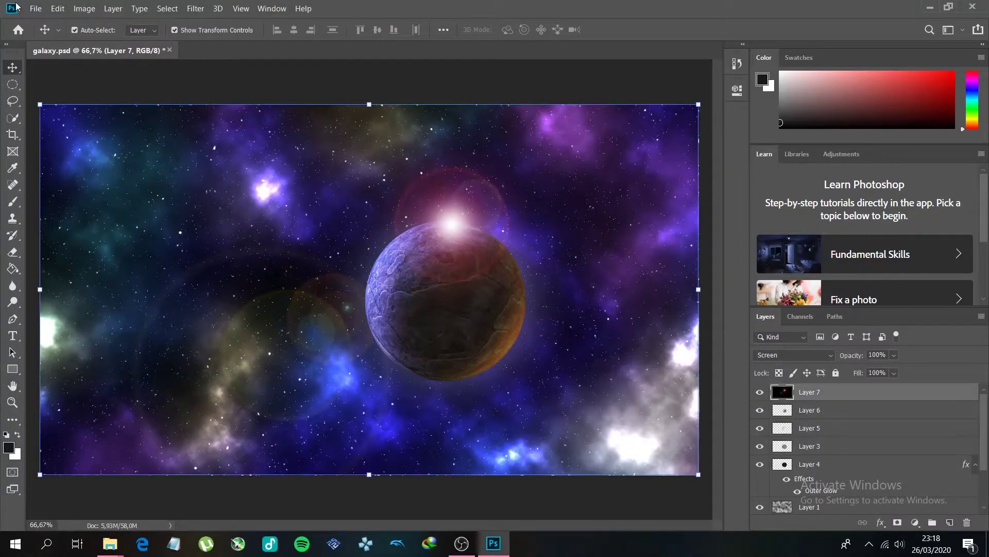
Start a new document from the Web presets and set its size to 1920 × 1080 pixels
click(34, 9)
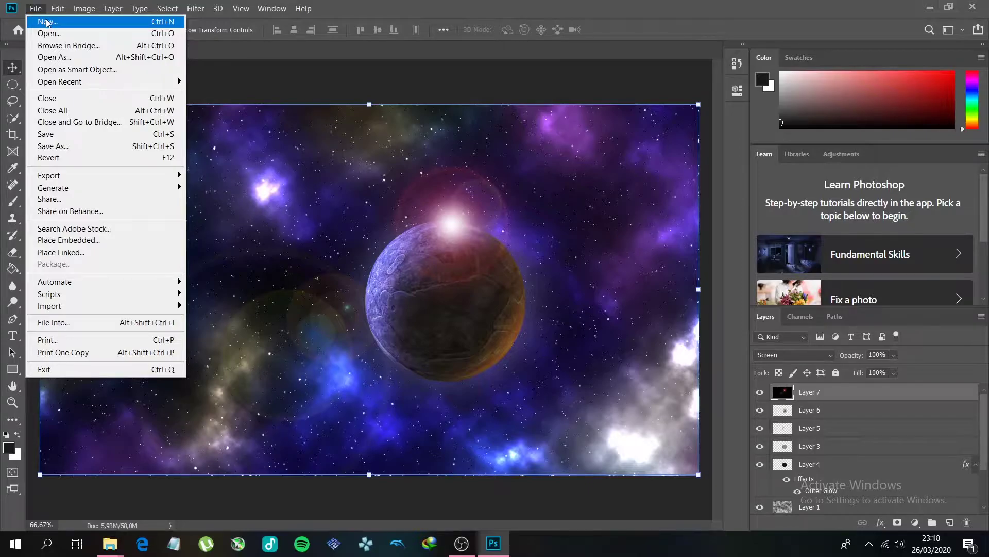
click(50, 24)
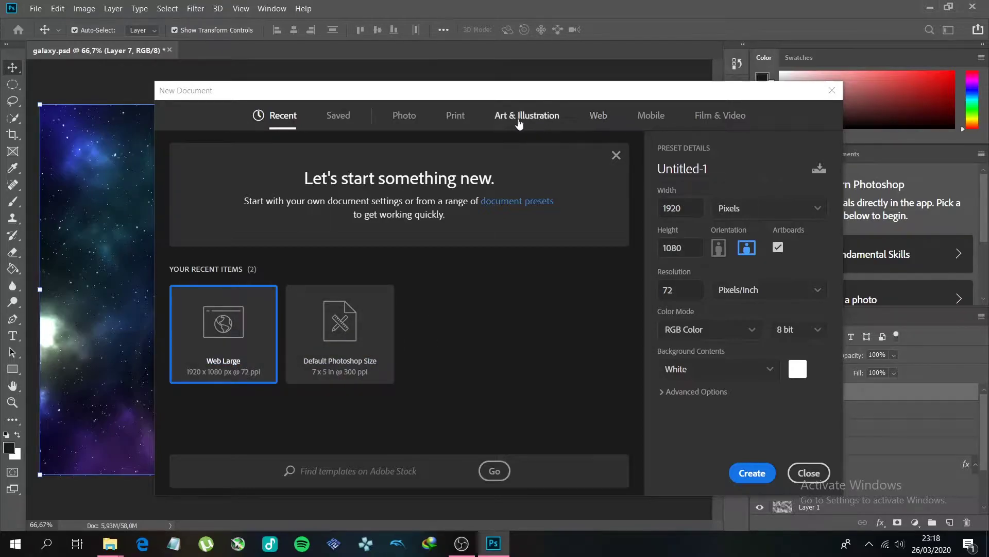
click(596, 117)
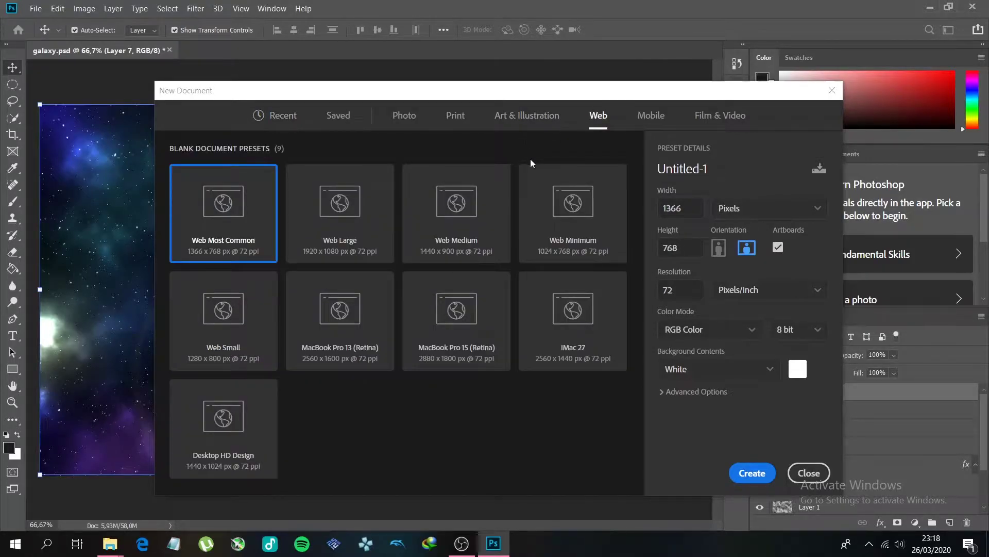
double_click(697, 208)
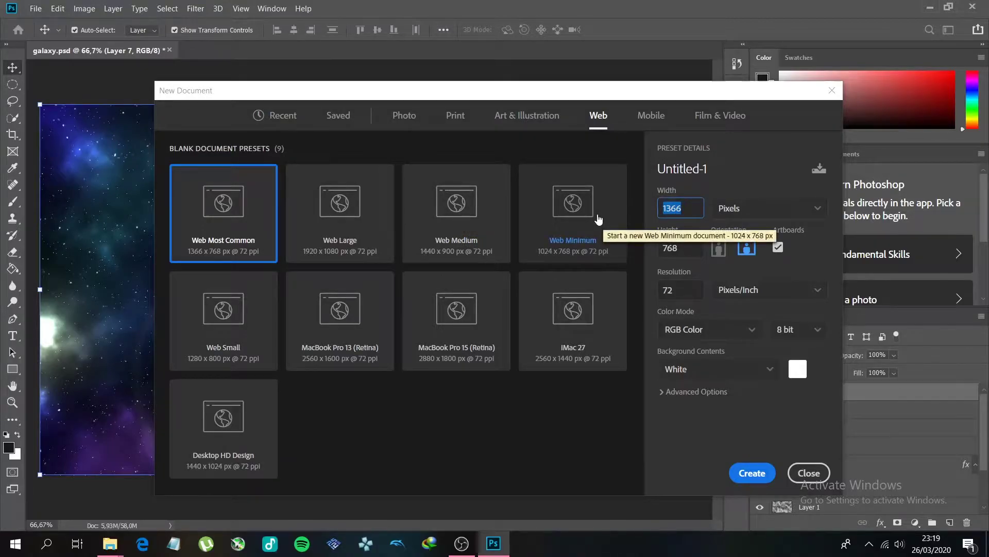
text(1920)
double_click(670, 248)
text(1080)
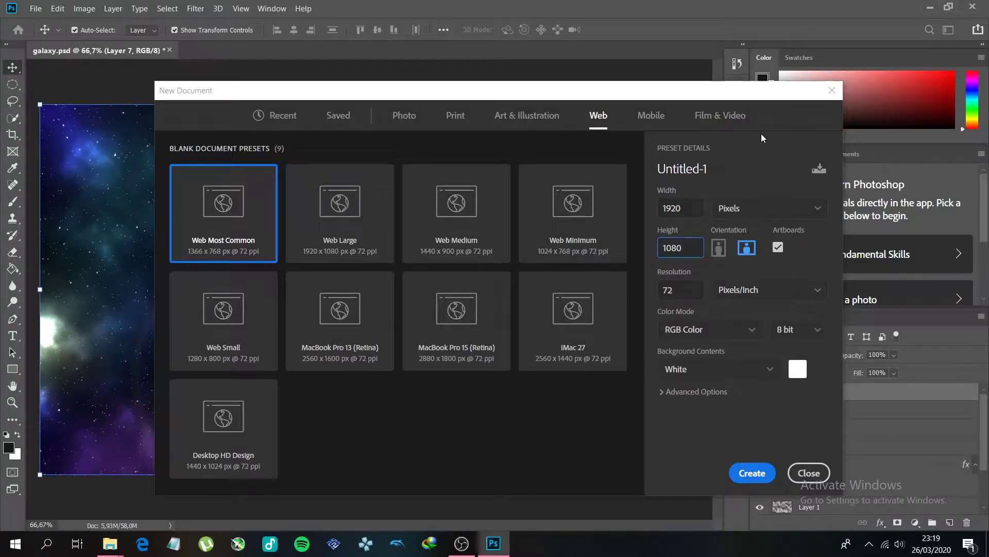
Keep the background contents White and create the document
drag(760, 96, 647, 89)
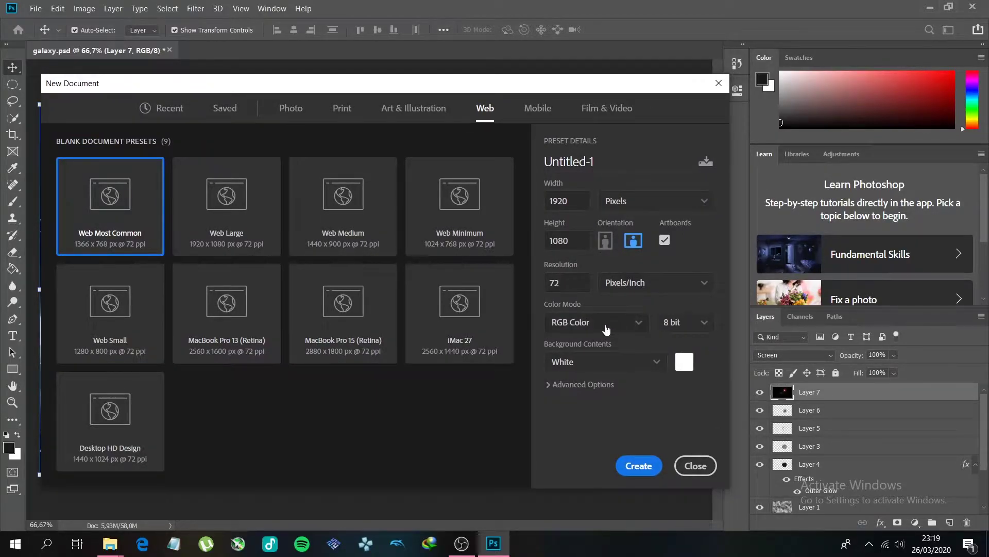
click(658, 363)
click(658, 363)
click(658, 364)
click(658, 366)
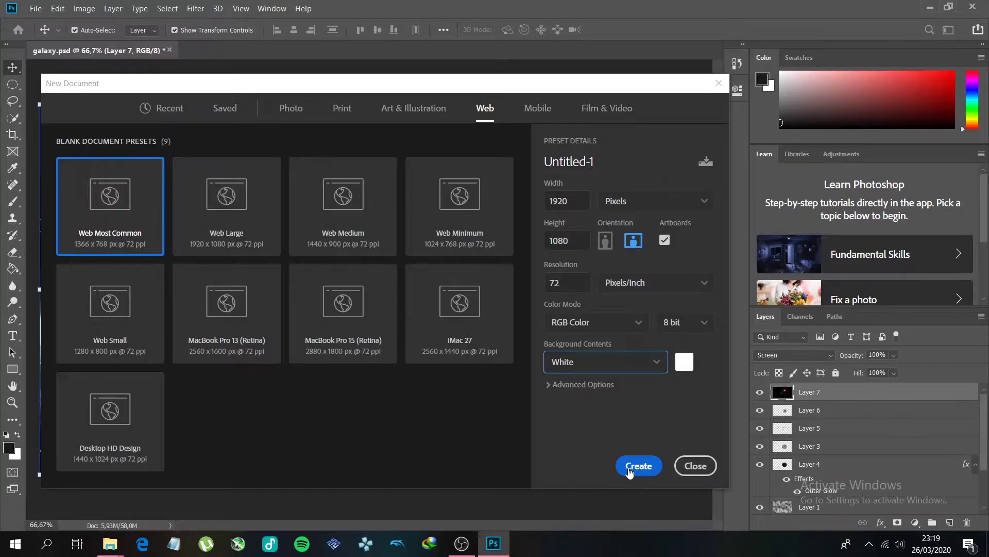
click(635, 468)
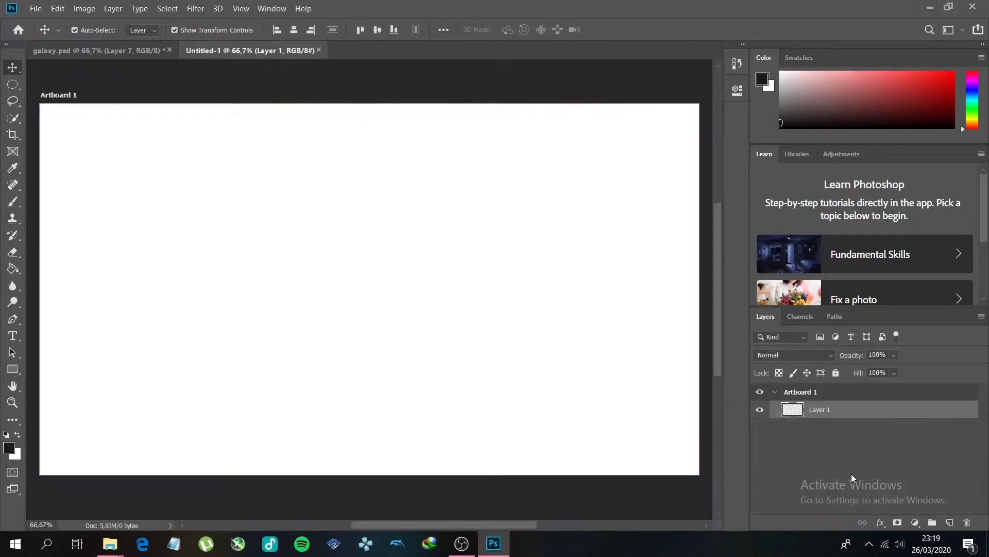
Set the foreground colour to black (000000) and fill Layer 1 with it using the Paint Bucket
click(22, 270)
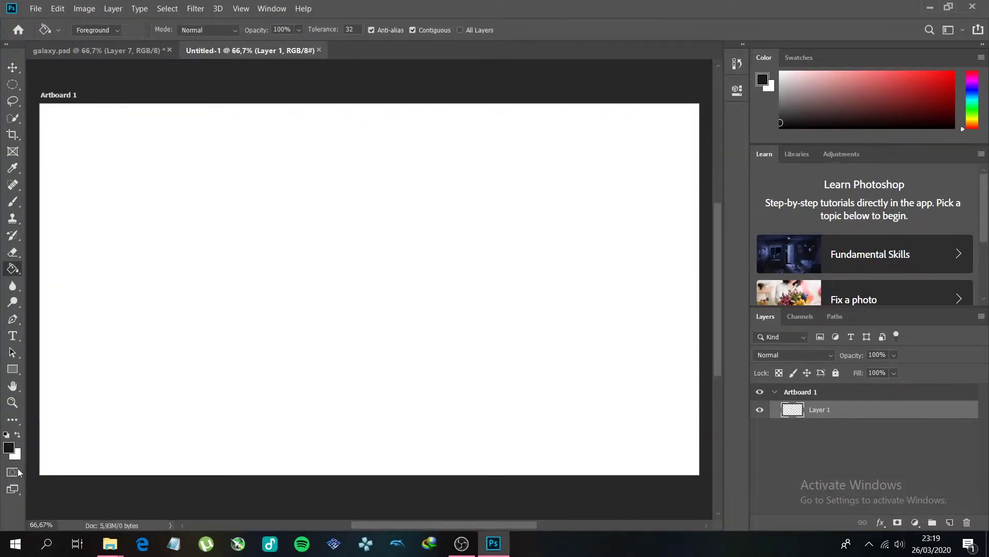
click(9, 447)
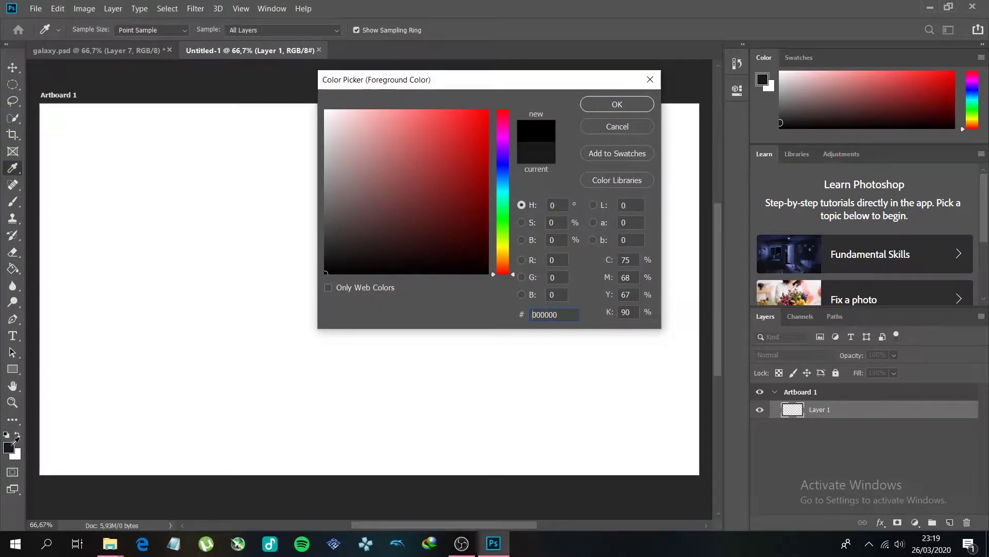
click(617, 104)
key(g)
click(457, 305)
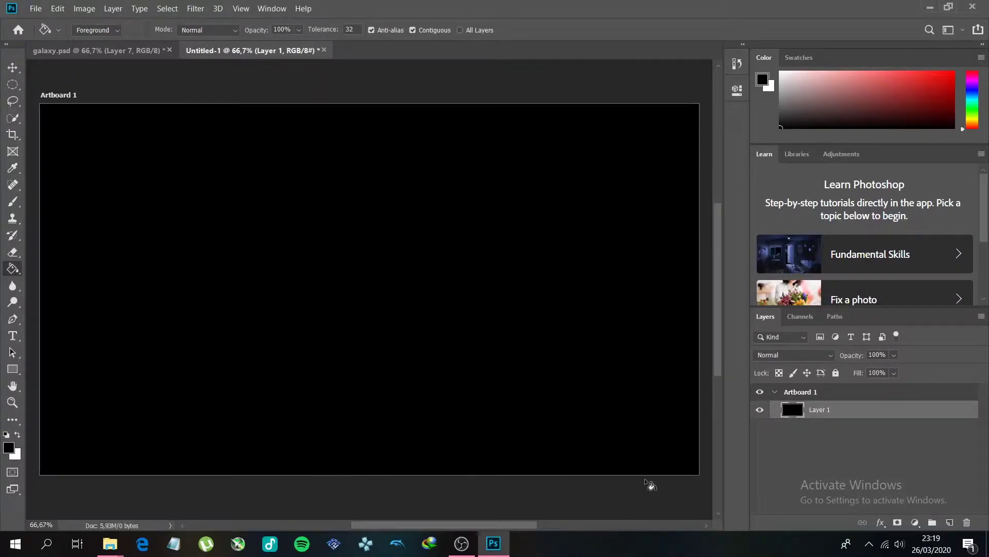
Rename the black-filled layer as Star 1
double_click(820, 409)
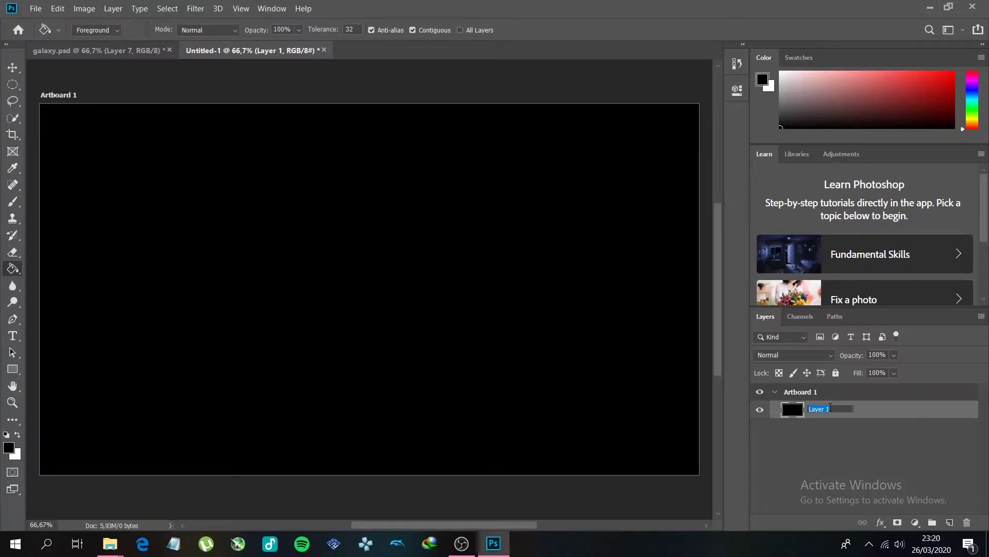
text(St)
key(Return)
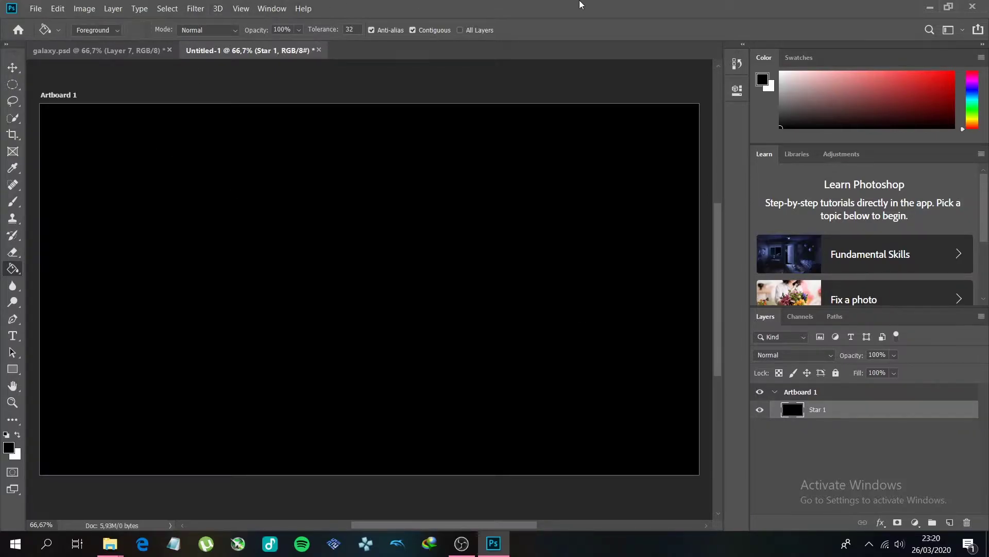
Apply the Add Noise filter to the Star 1 layer with amount 400%, Gaussian distribution and Monochromatic enabled
click(199, 10)
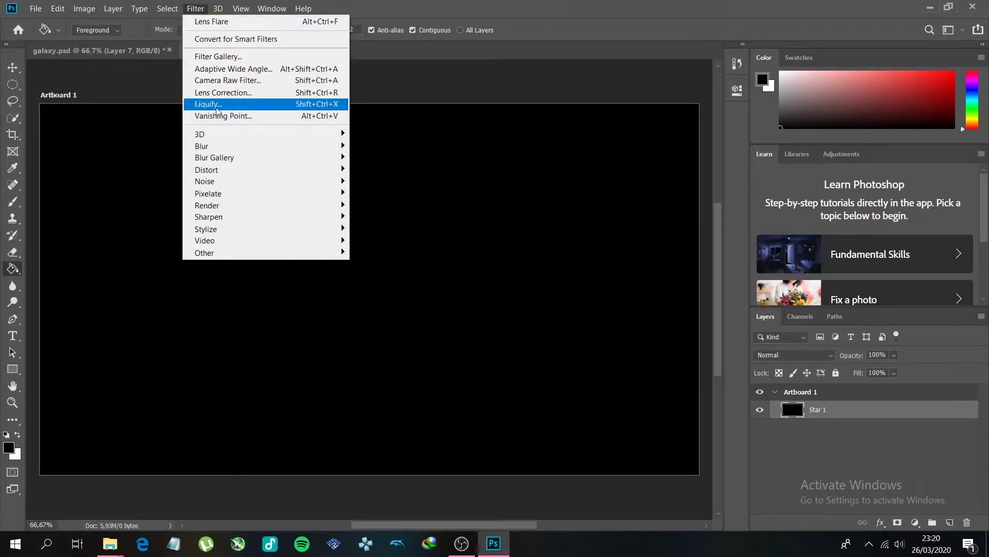
mouse_move(246, 184)
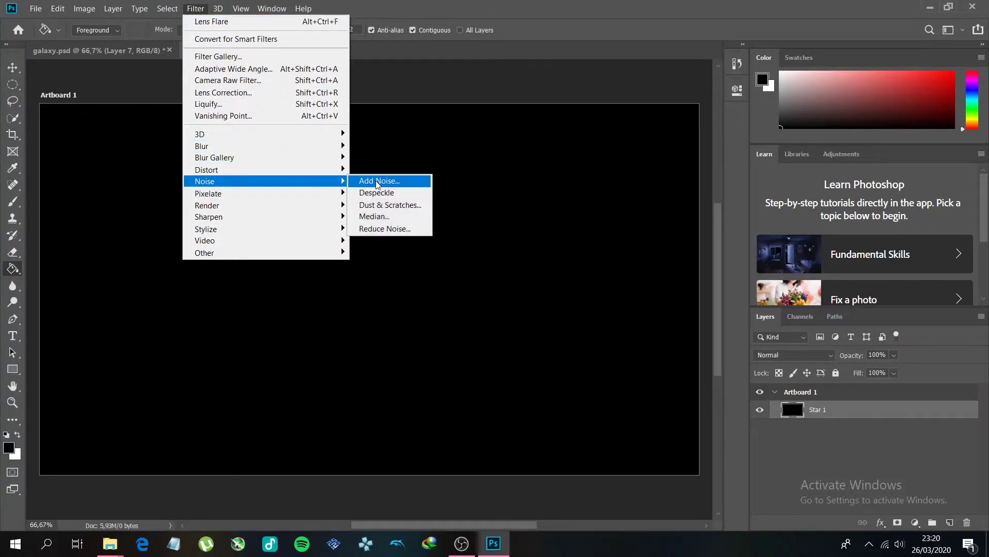
click(379, 181)
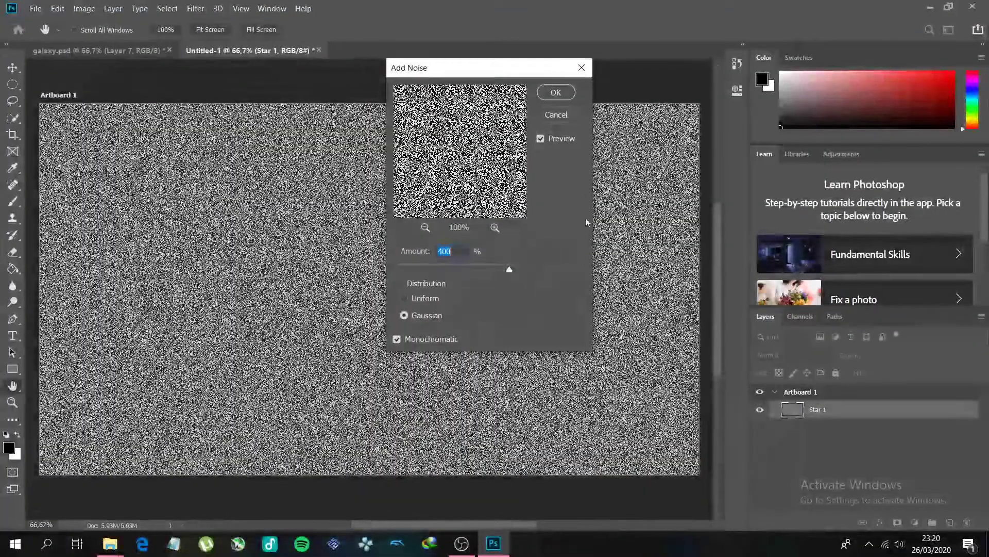
click(419, 298)
click(424, 336)
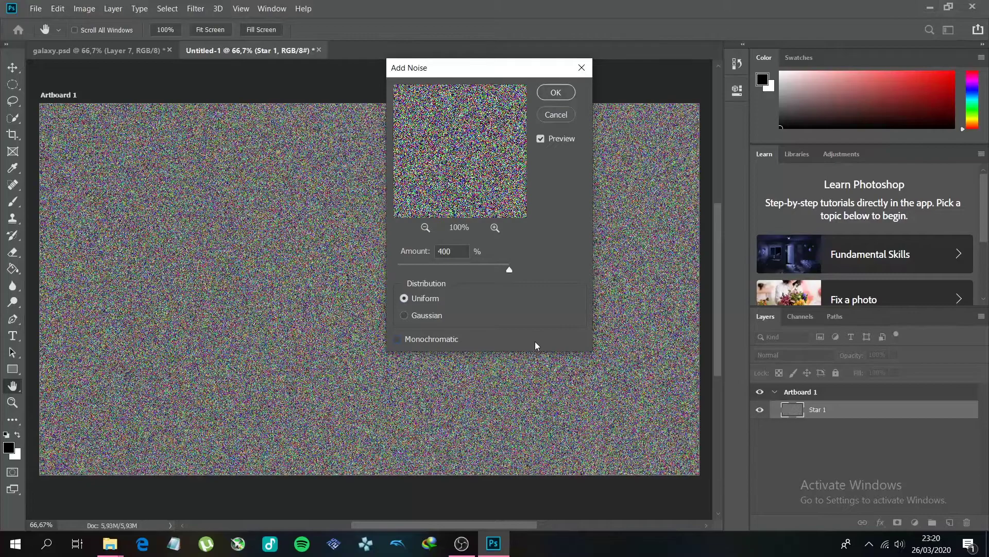
click(425, 268)
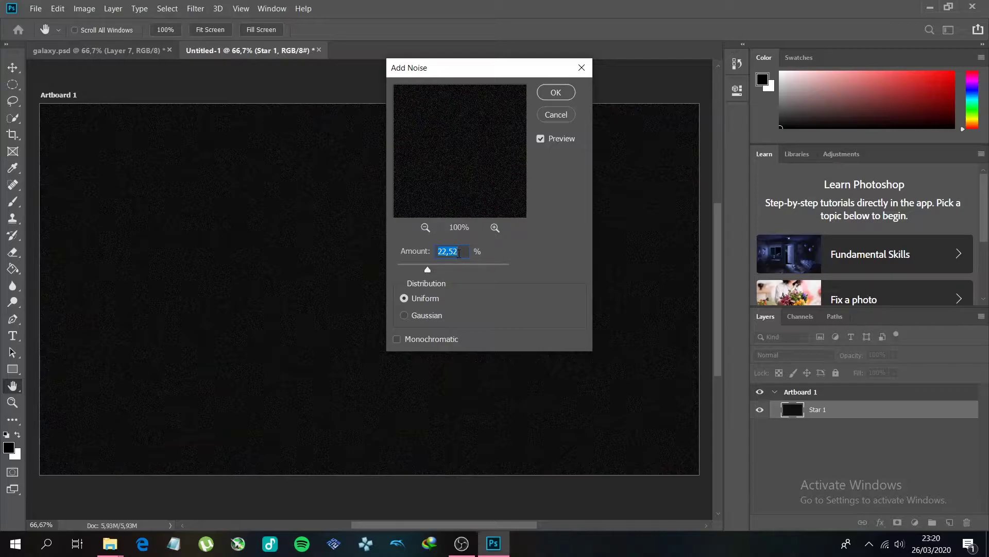
text(400)
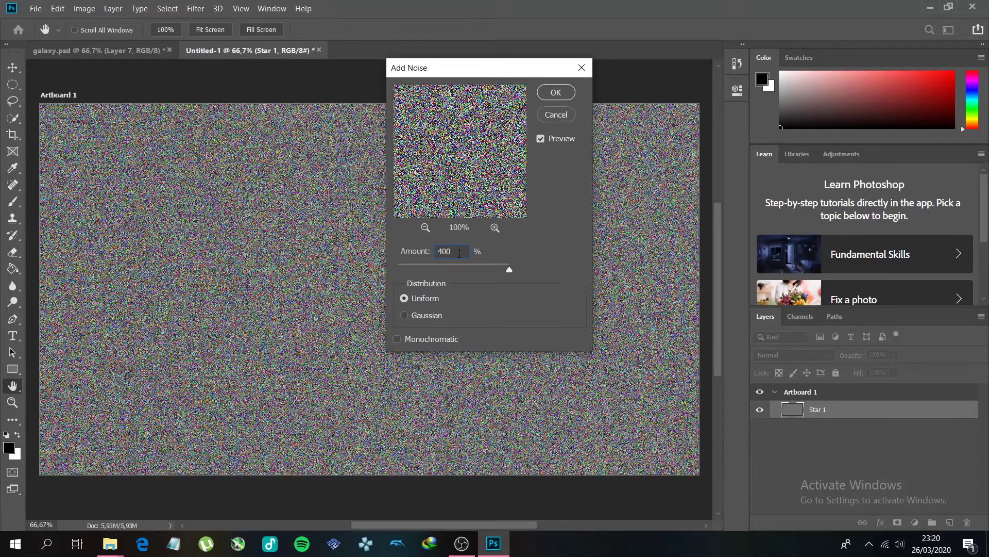
click(522, 264)
click(428, 314)
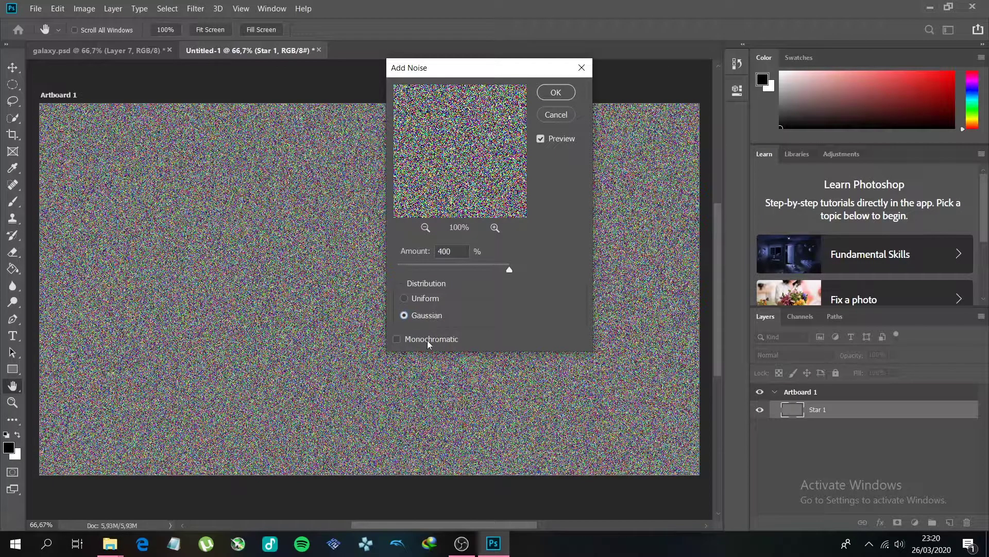
click(396, 339)
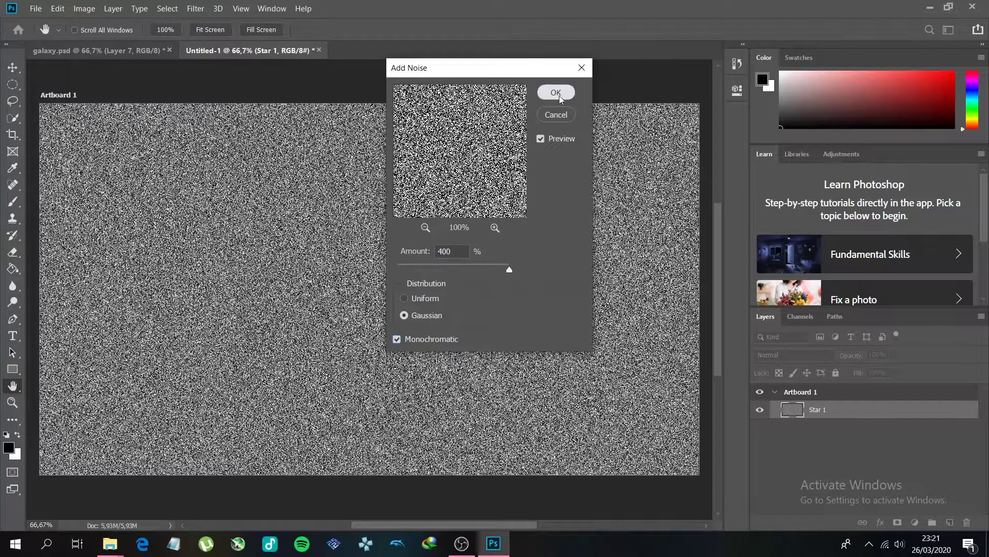
click(556, 93)
key(g)
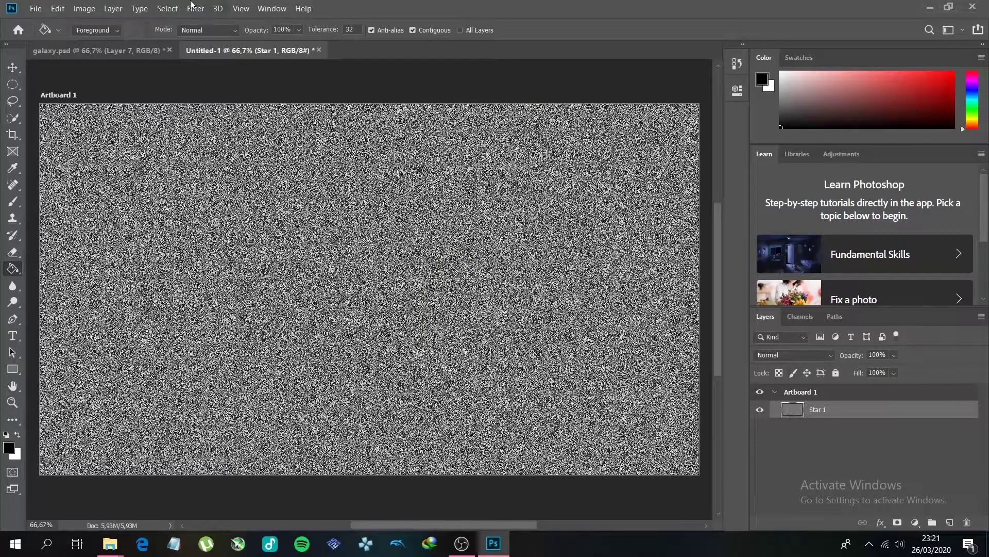
Duplicate the Star 1 layer as Star 2 within Artboard 1
right_click(866, 416)
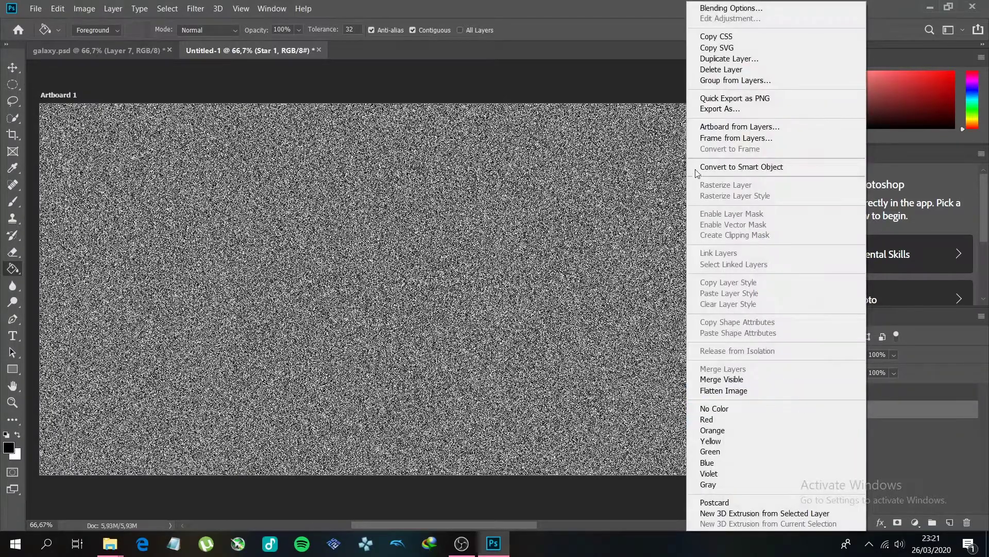
click(960, 413)
right_click(840, 410)
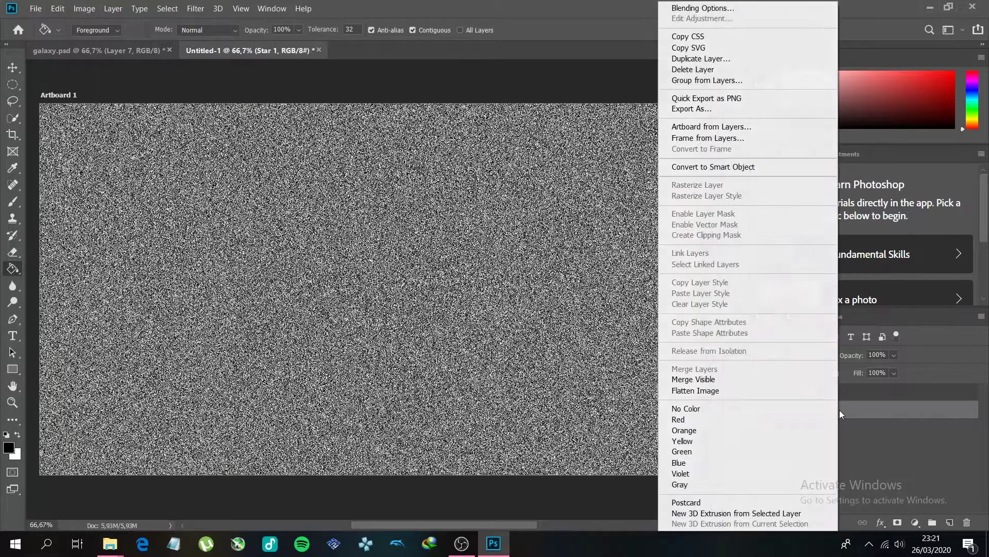
click(714, 57)
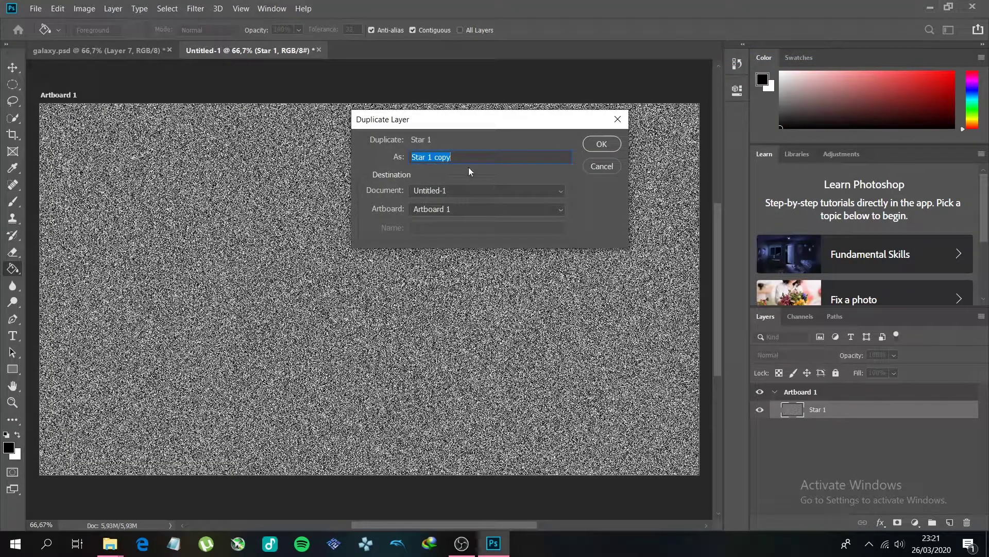
text(Star 2)
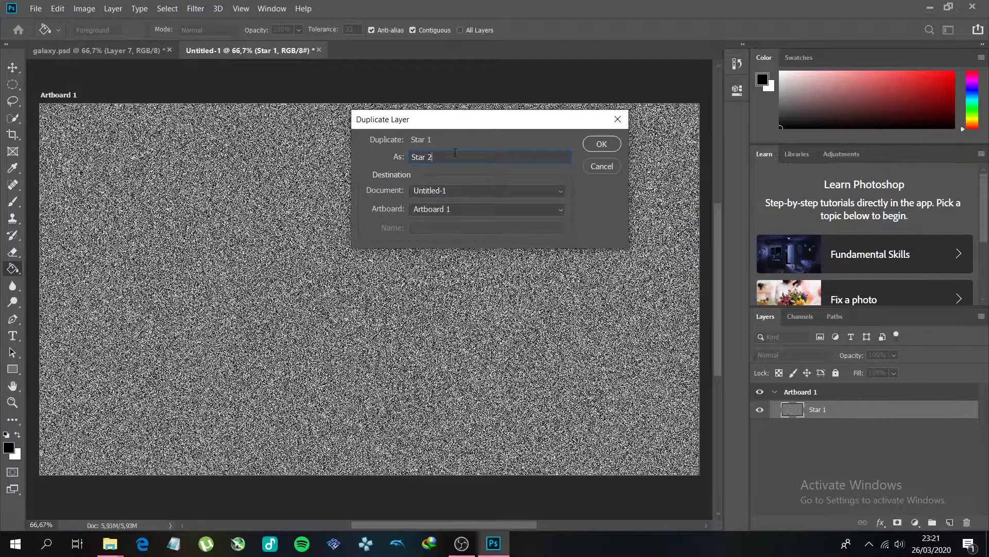
key(Return)
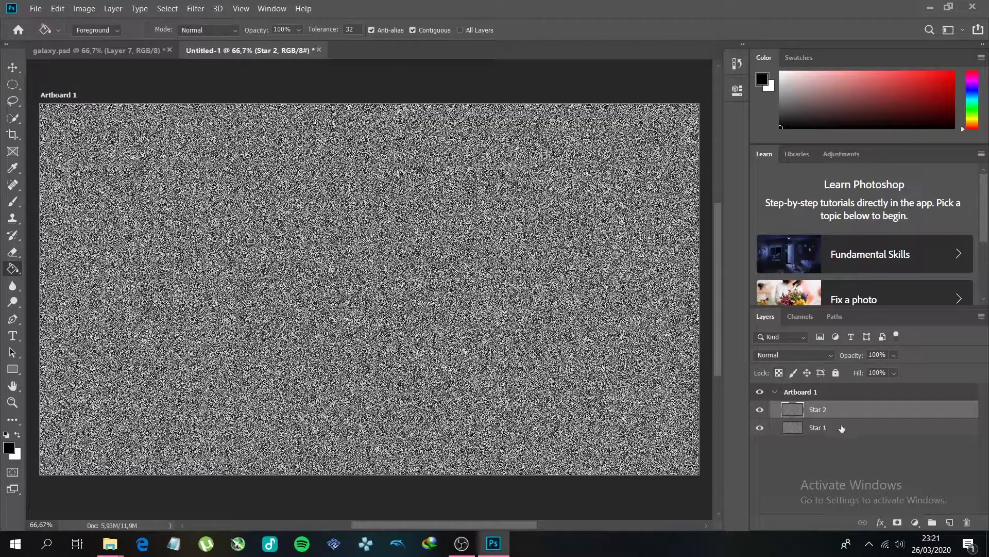
Apply a Gaussian Blur with a radius of 1 pixel to the Star 1 layer
click(842, 428)
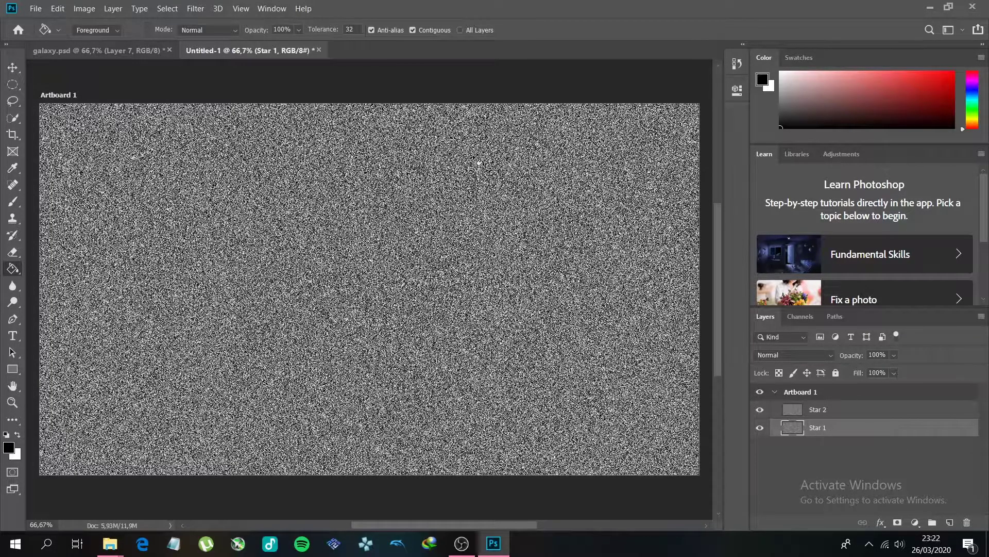
click(195, 9)
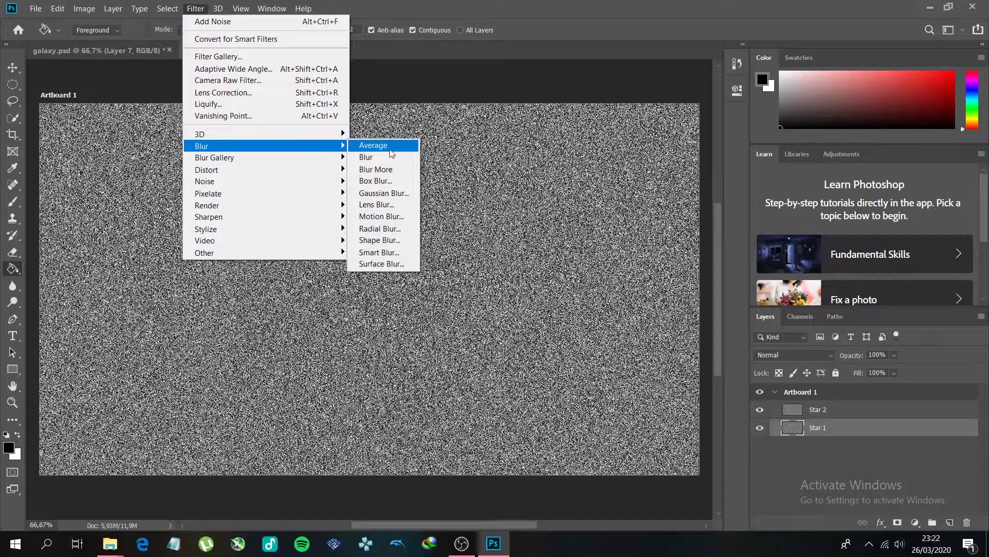
mouse_move(248, 151)
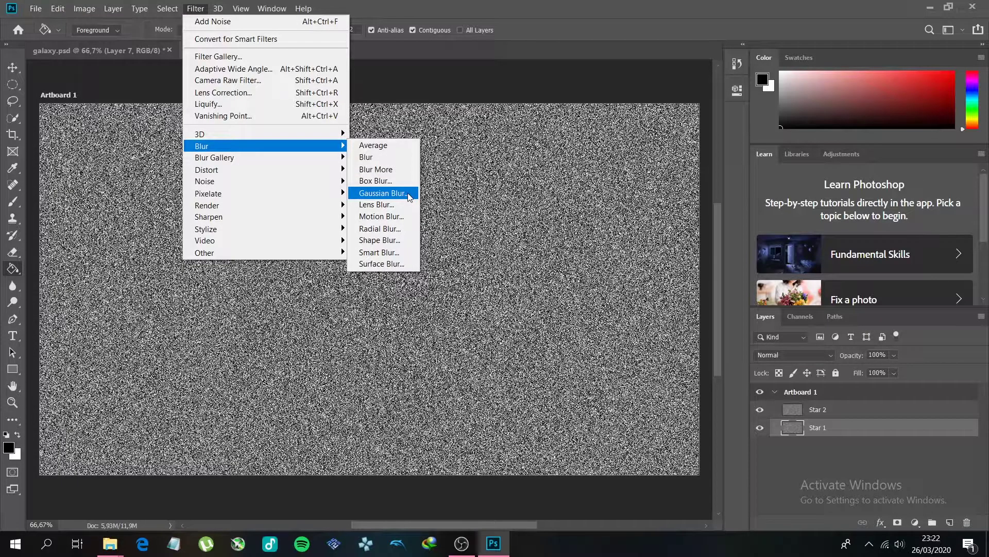
click(382, 192)
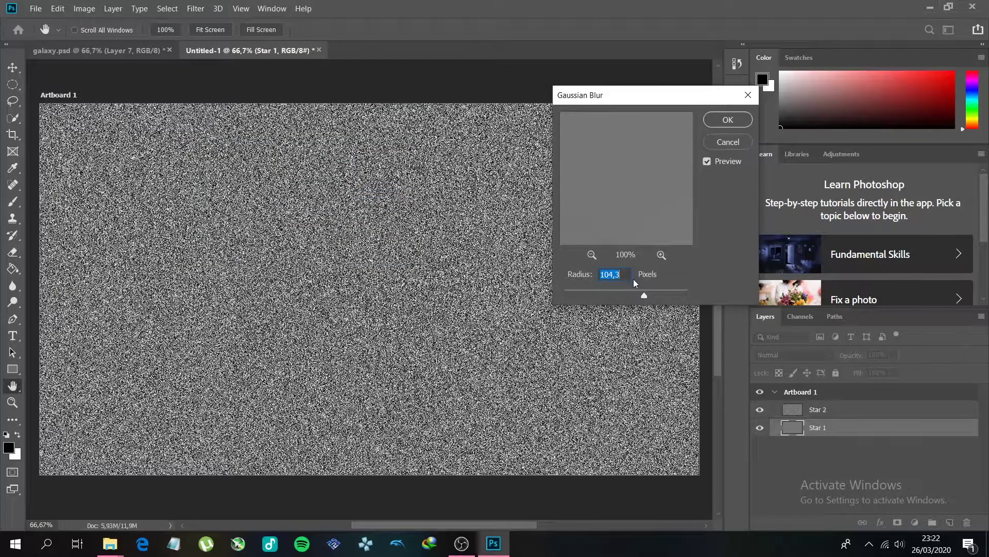
drag(625, 297, 621, 295)
text(1)
key(Tab)
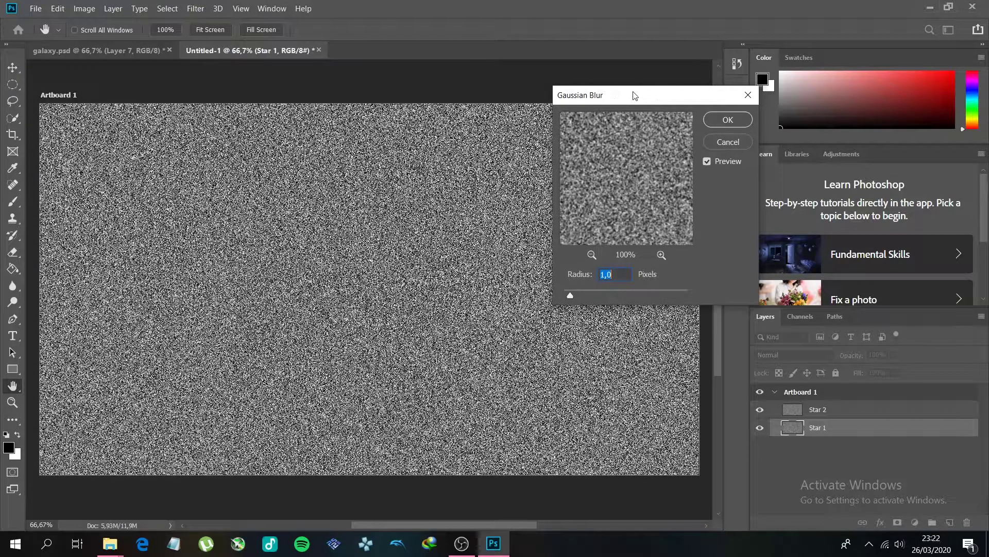
drag(703, 98, 585, 122)
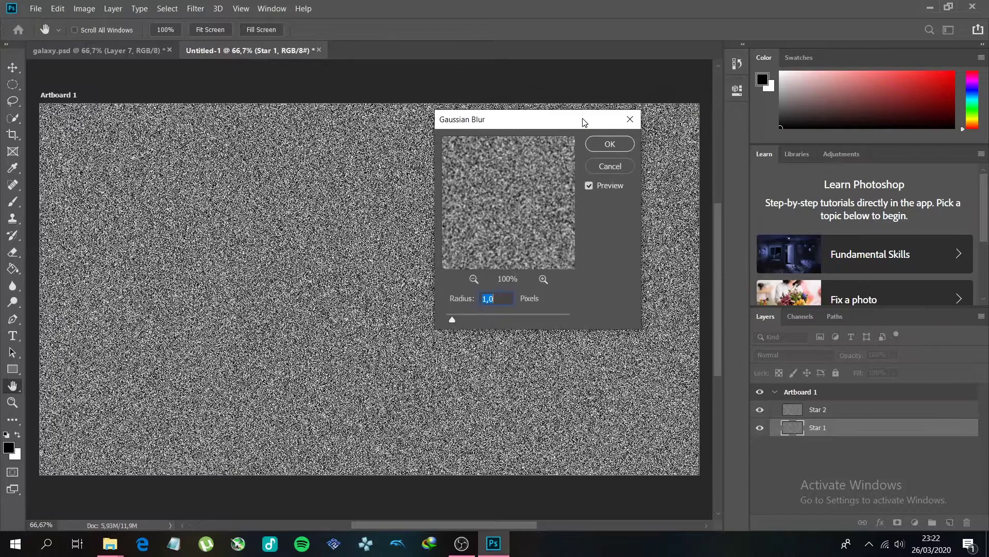
click(609, 144)
key(g)
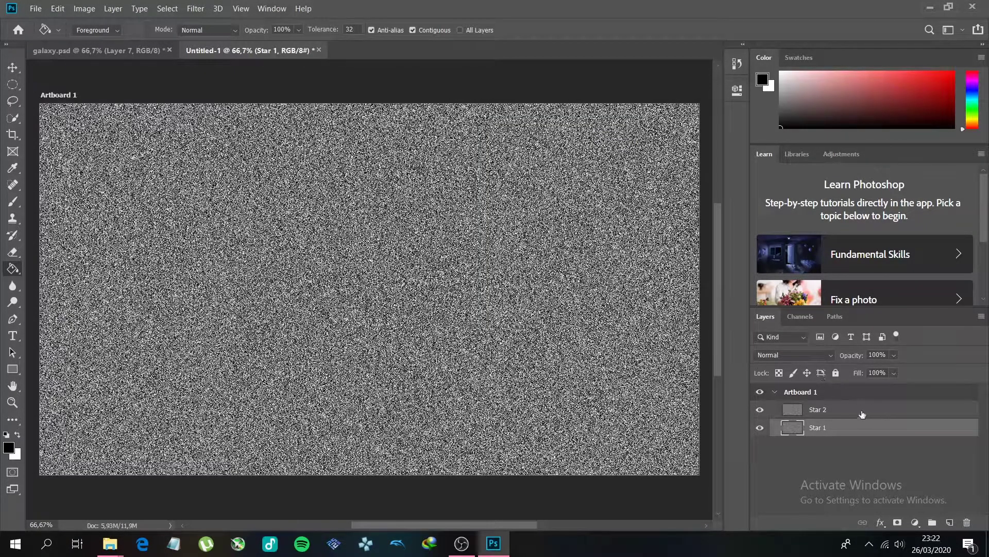
click(195, 9)
click(254, 22)
click(83, 8)
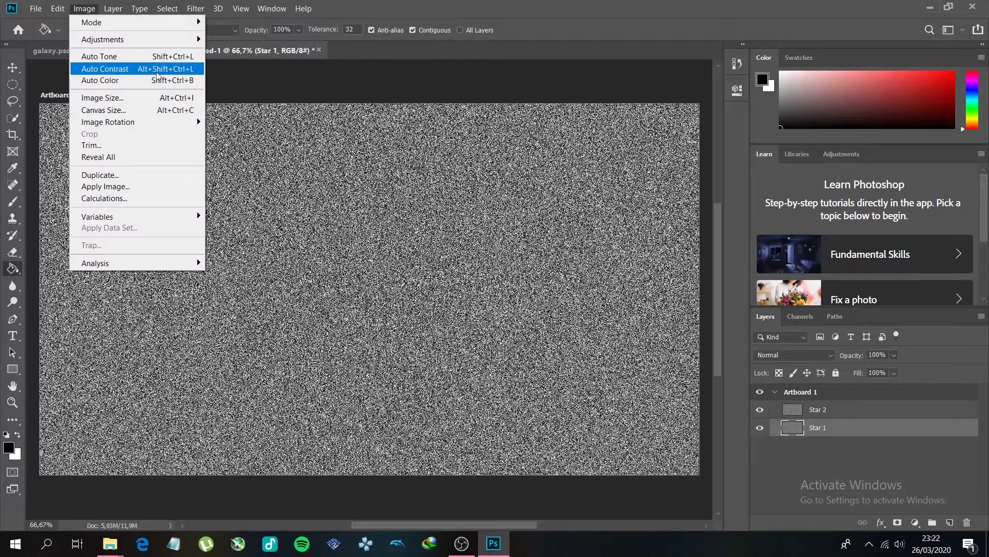
mouse_move(156, 35)
click(382, 6)
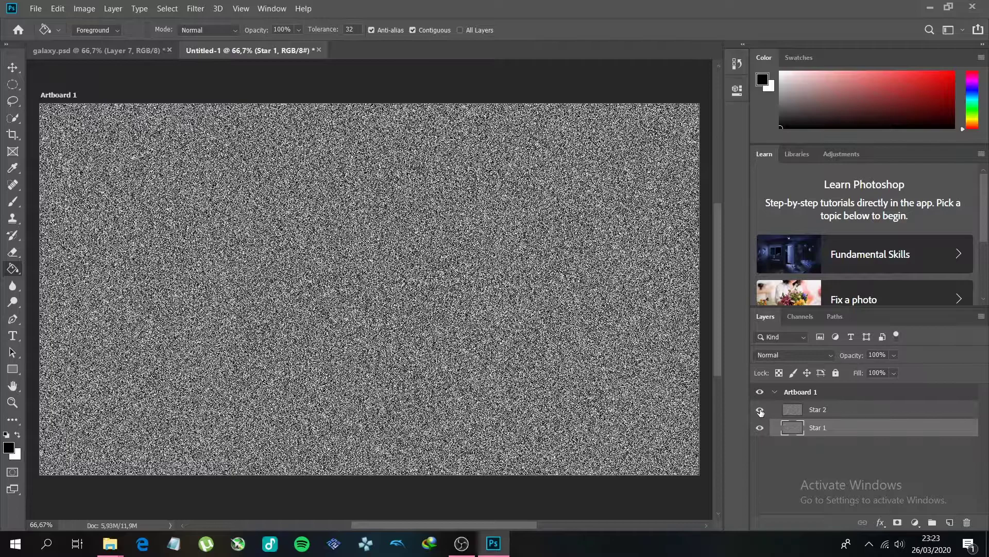
Hide the Star 2 layer so the Star 1 layer beneath it can be seen
click(848, 412)
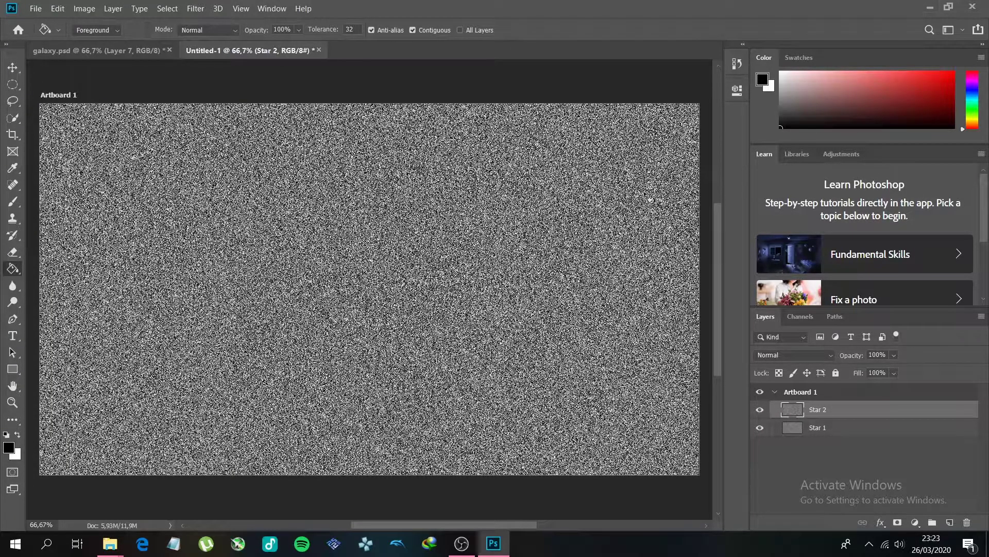
click(759, 410)
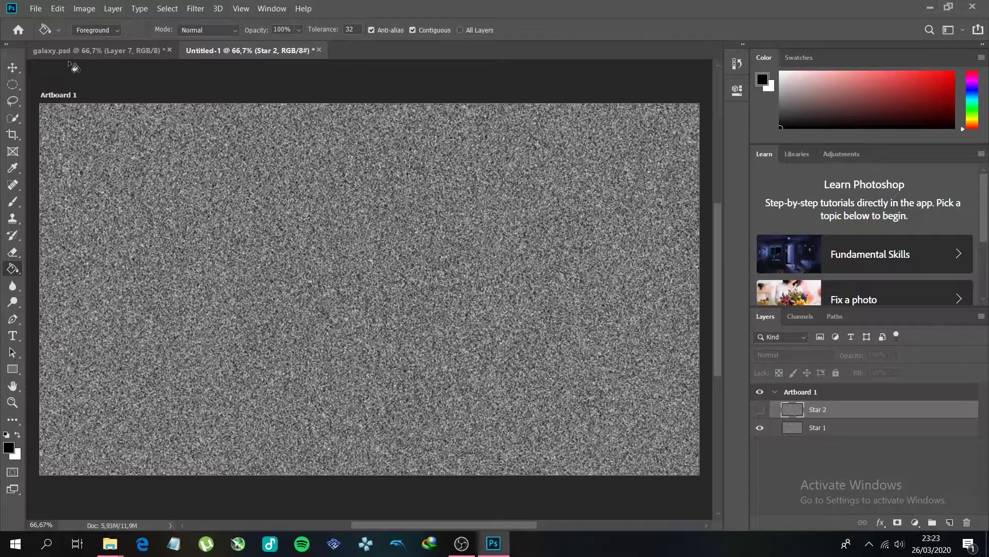
click(83, 9)
click(85, 9)
click(84, 9)
mouse_move(162, 23)
click(97, 9)
click(97, 9)
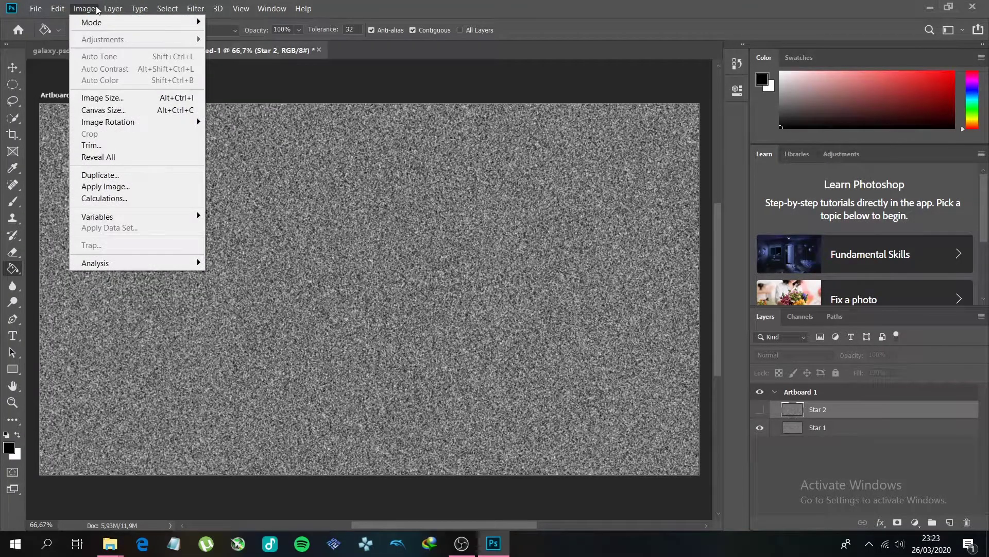
click(111, 9)
click(84, 9)
click(871, 417)
Start a Levels adjustment on the Star 1 layer and raise the black input level to 179
click(868, 435)
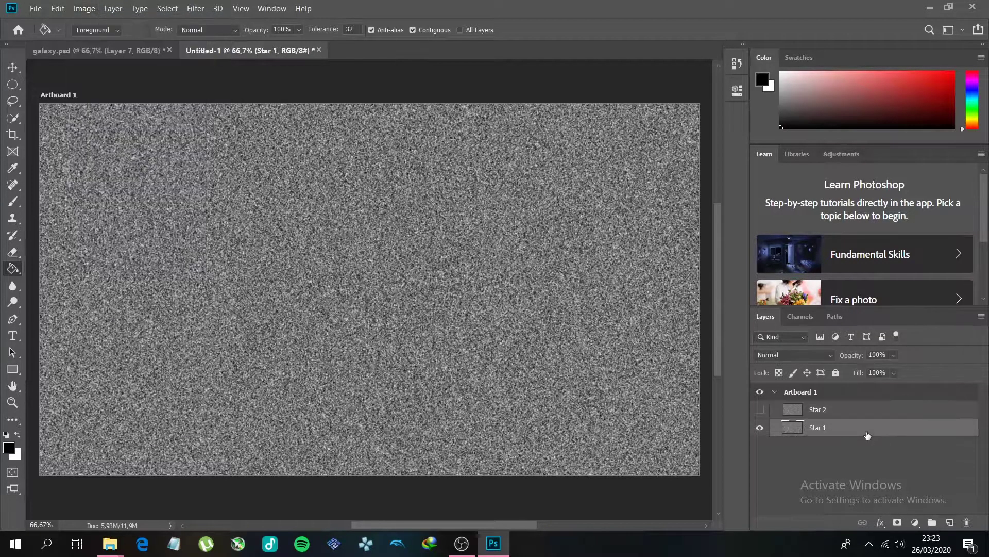
click(85, 9)
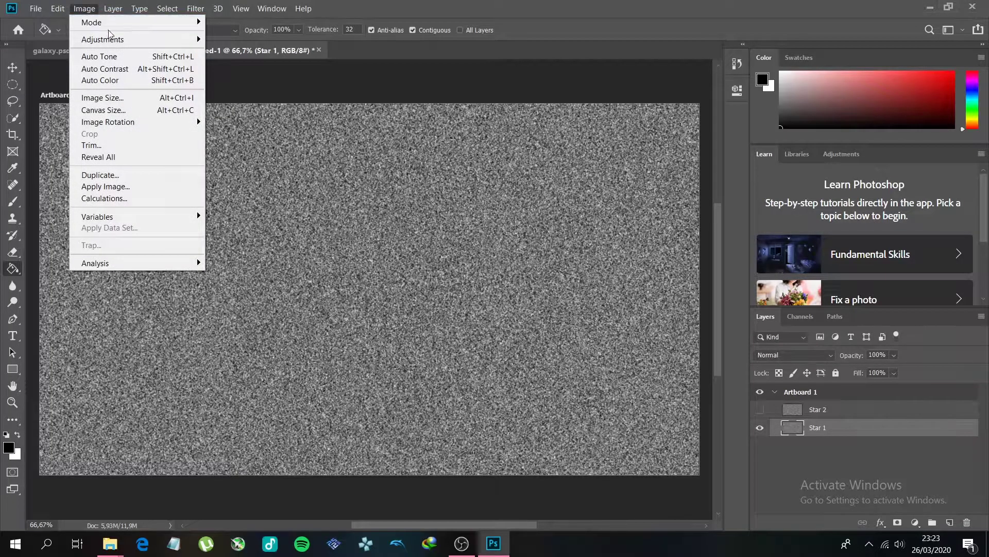
mouse_move(135, 43)
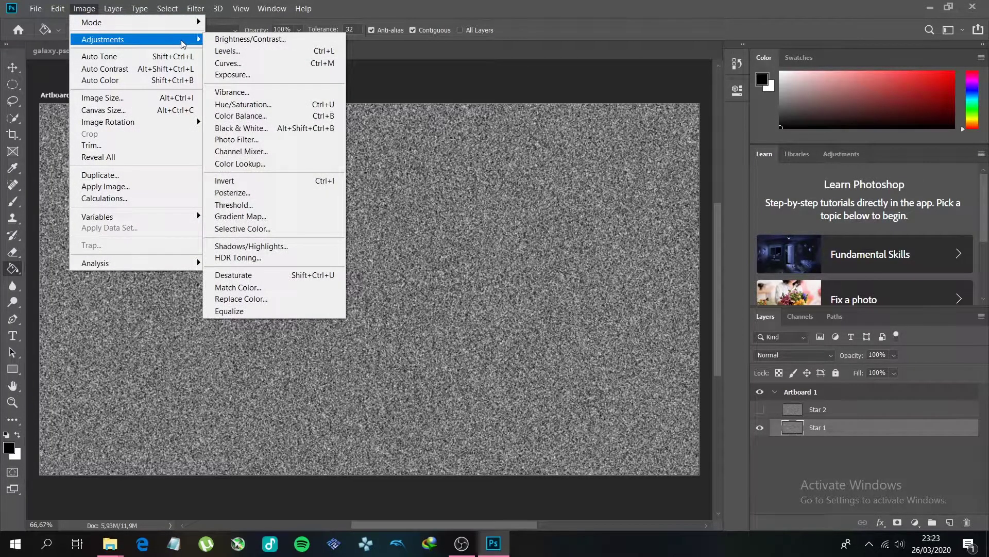
click(277, 51)
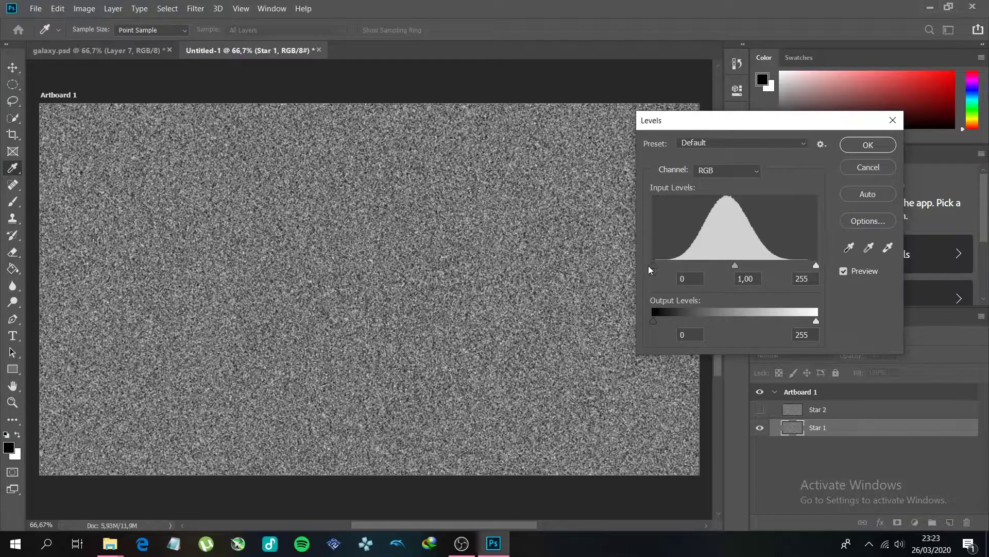
mouse_move(653, 265)
mouse_down()
mouse_move(702, 268)
mouse_move(654, 266)
mouse_up()
drag(734, 265, 750, 268)
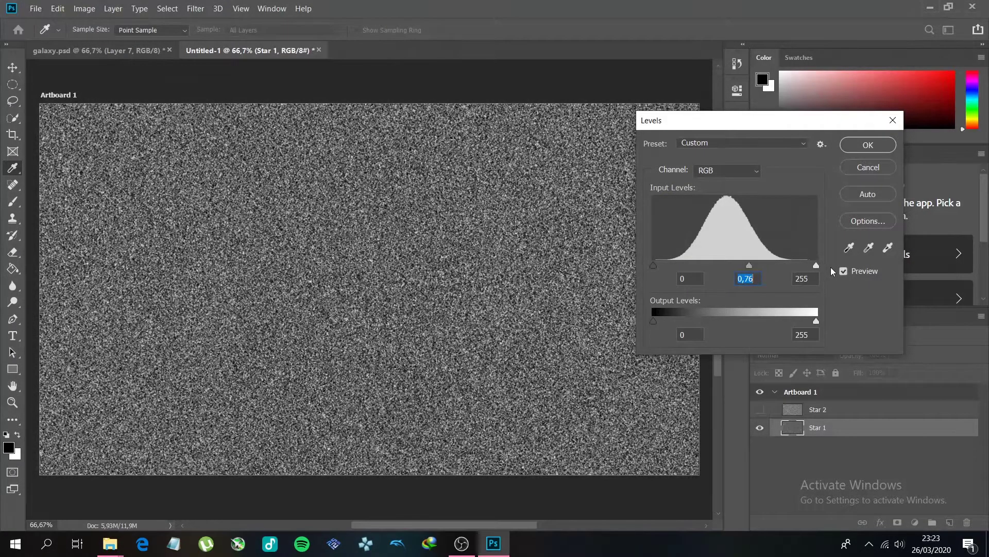
key(Tab)
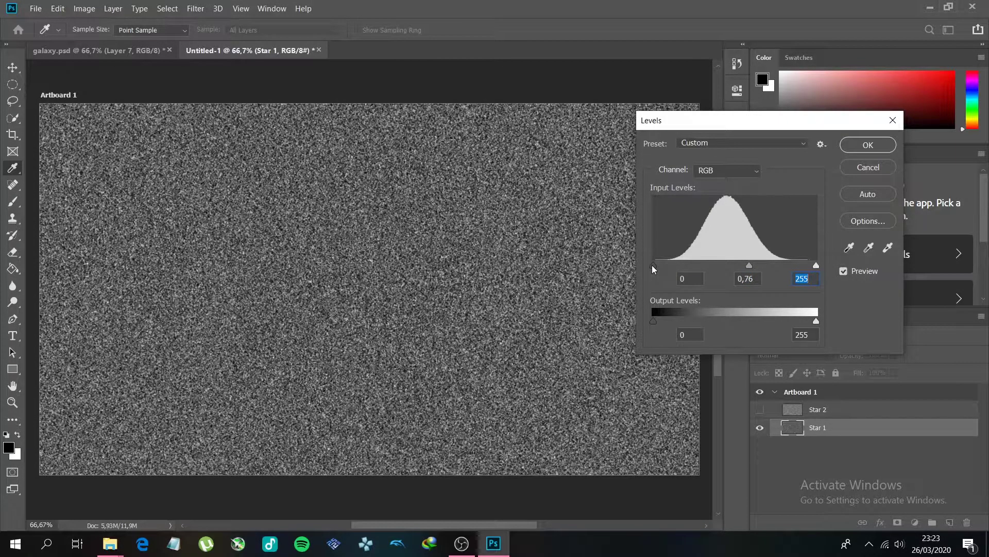
drag(749, 265, 738, 266)
drag(653, 266, 785, 272)
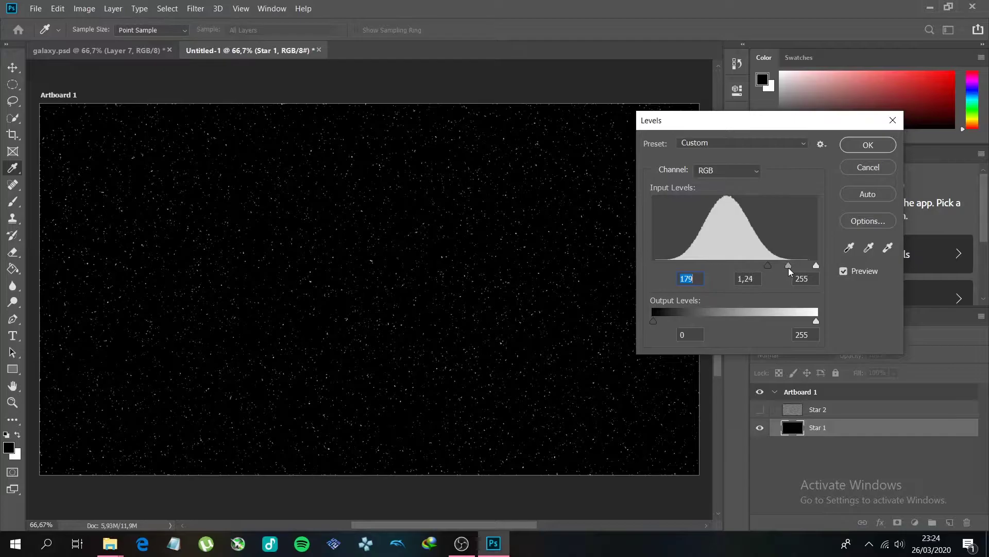
Set the midtone input level to 1,1 and apply the Levels adjustment to Star 1
drag(787, 271, 790, 270)
key(Tab)
key(shift+Tab)
click(734, 279)
click(800, 280)
click(762, 282)
click(868, 146)
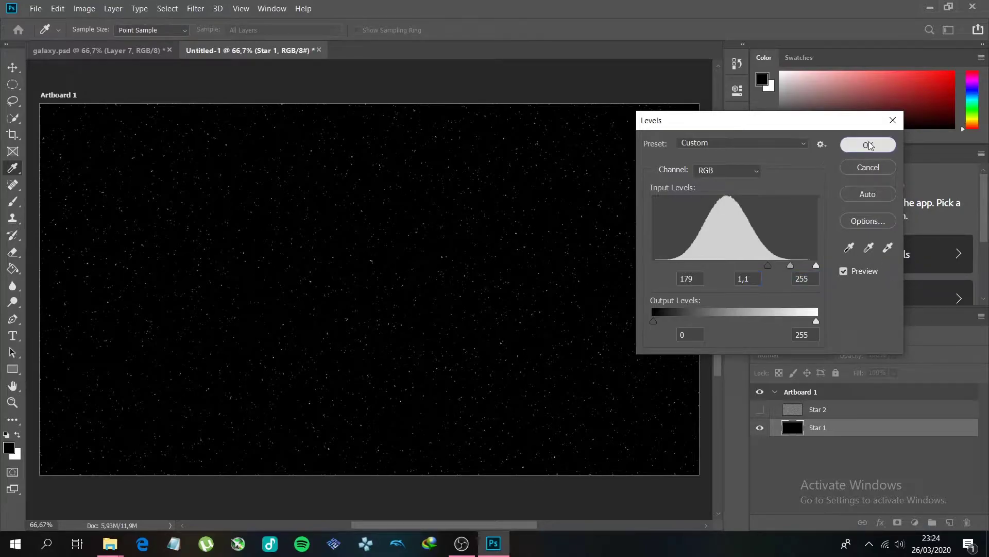
Show the Star 2 layer again and apply a Gaussian Blur with a radius of 2 pixels to it
click(760, 410)
click(835, 413)
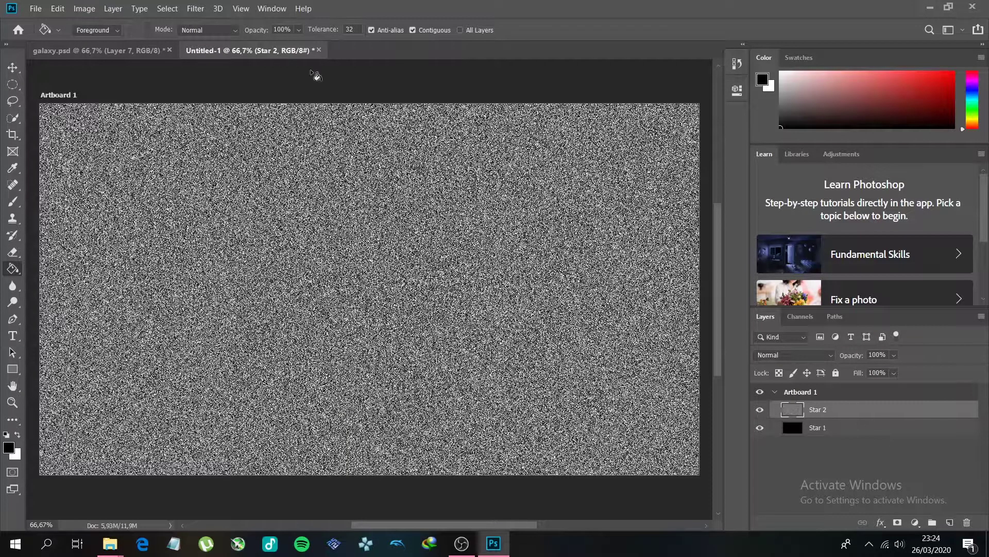
click(196, 8)
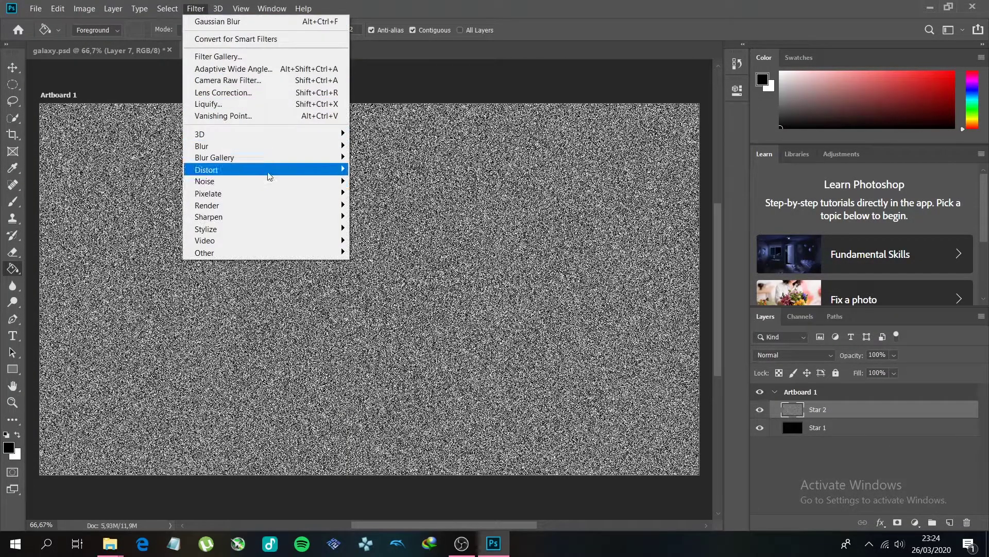
mouse_move(283, 146)
click(382, 182)
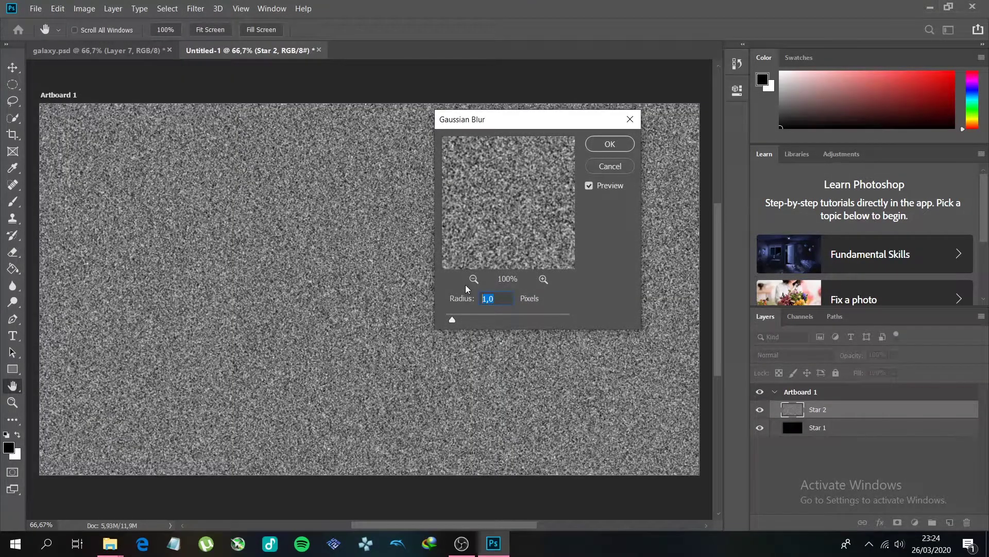
text(2)
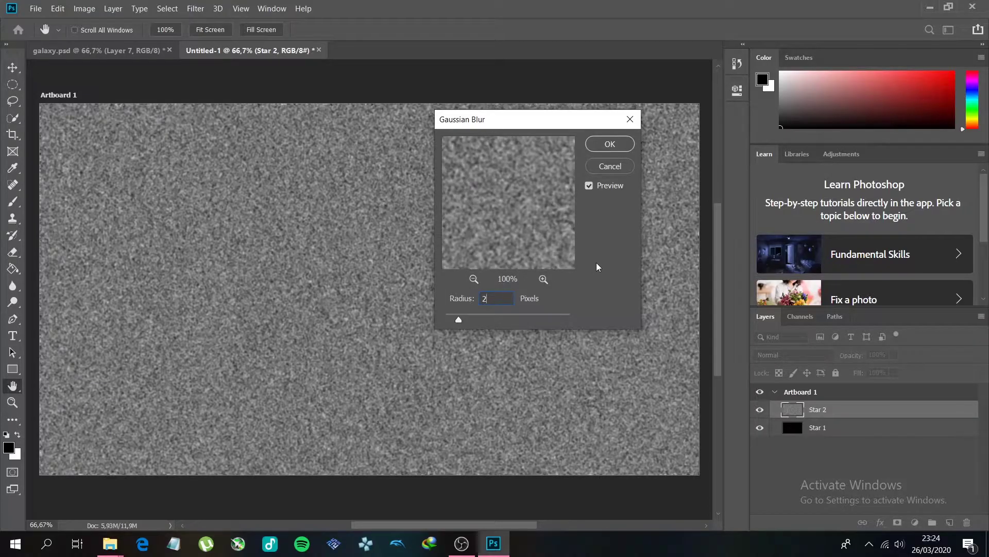
click(609, 145)
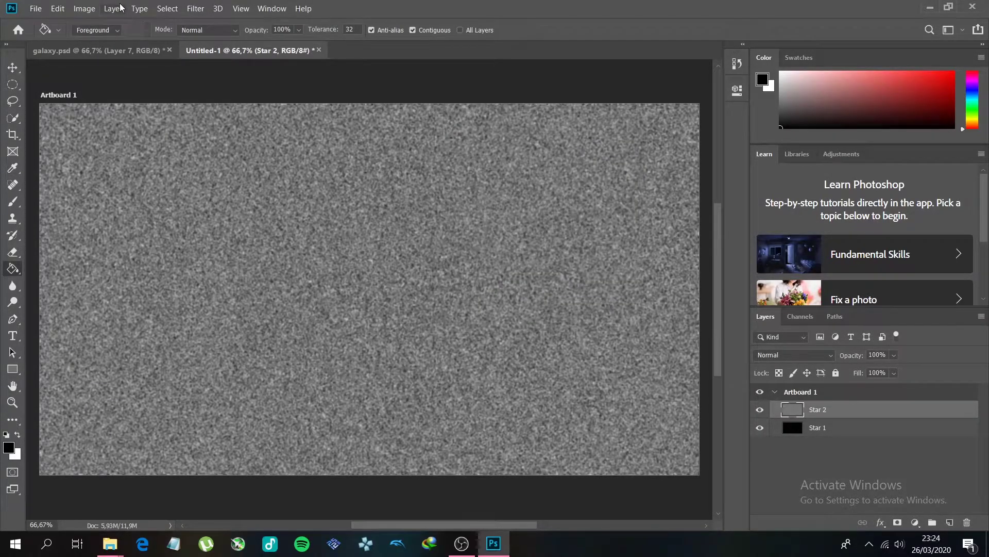
Apply a Levels adjustment to the Star 2 layer, raising the black input level past the histogram peak to leave only sparse white stars
click(83, 9)
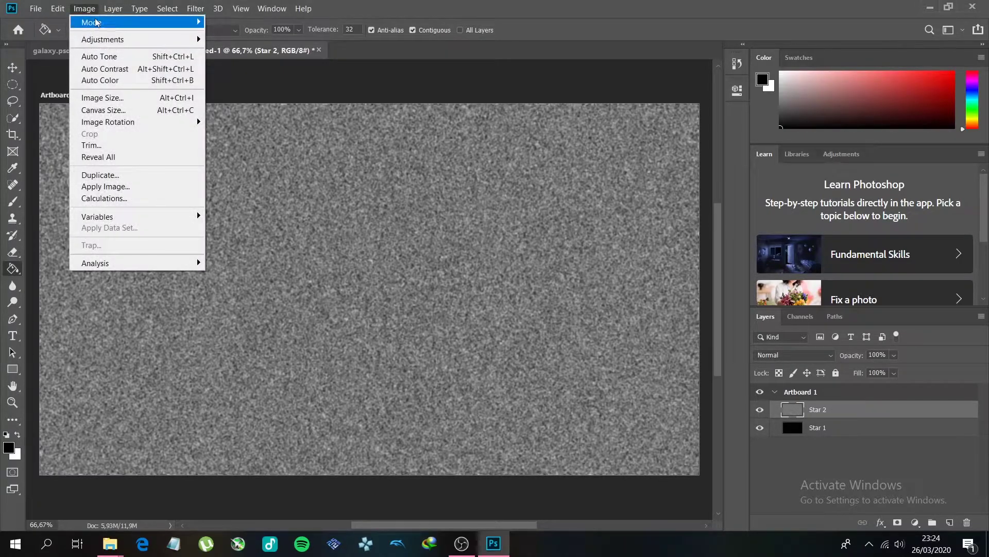
mouse_move(98, 40)
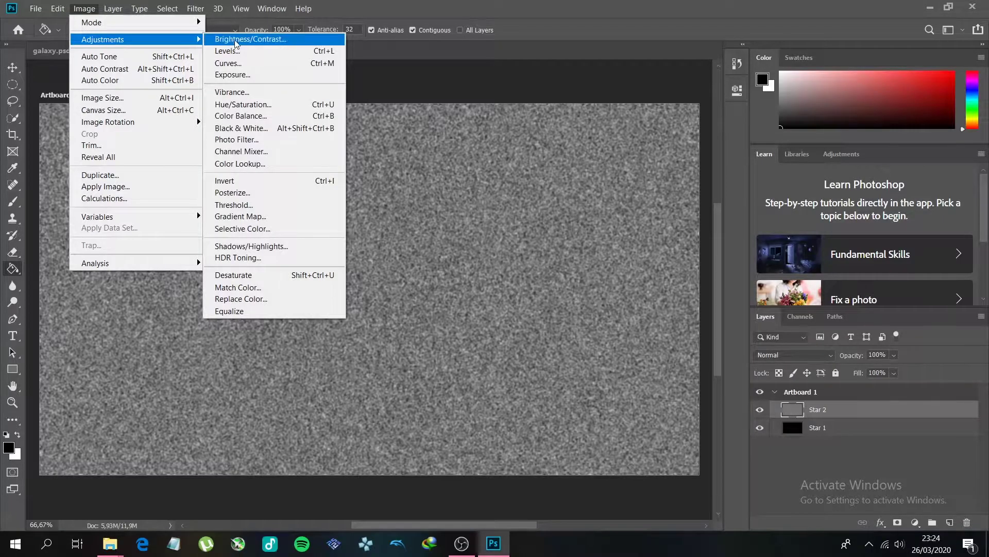
click(249, 50)
drag(654, 266, 754, 265)
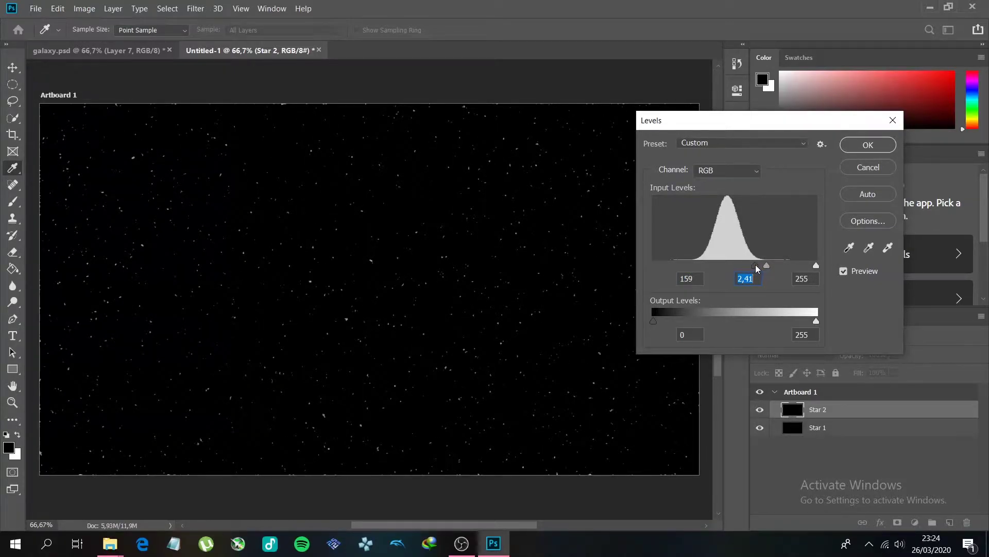
drag(756, 268, 759, 268)
click(696, 280)
key(Tab)
drag(809, 278, 793, 280)
click(869, 145)
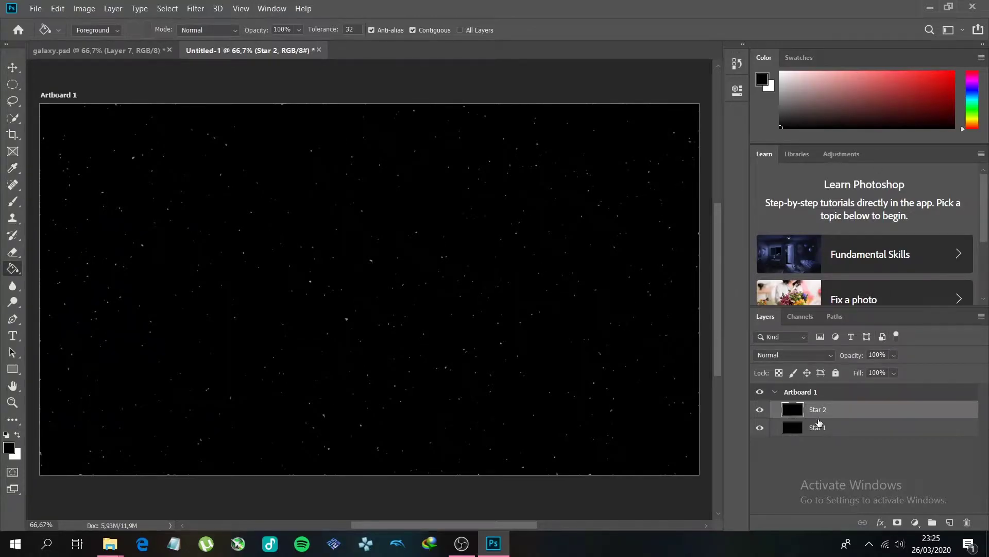
Compare the star patterns of Star 2 and Star 1 by repeatedly hiding and showing the Star 2 layer
click(760, 410)
click(760, 411)
click(761, 411)
click(761, 412)
click(761, 412)
click(761, 413)
click(760, 412)
click(760, 412)
click(761, 412)
click(761, 412)
click(761, 412)
click(761, 413)
click(761, 412)
click(760, 412)
click(761, 412)
click(760, 412)
click(820, 355)
key(Escape)
click(784, 359)
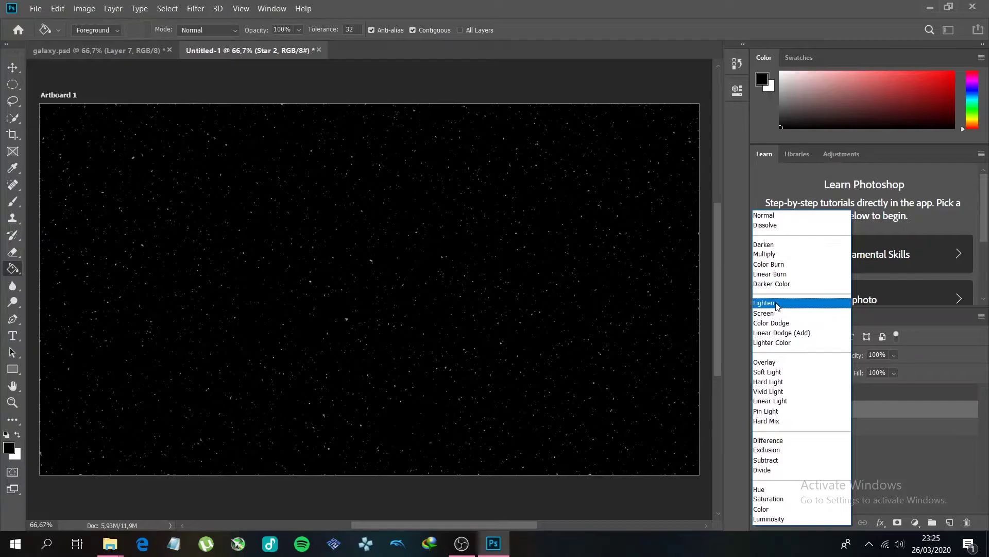
key(Escape)
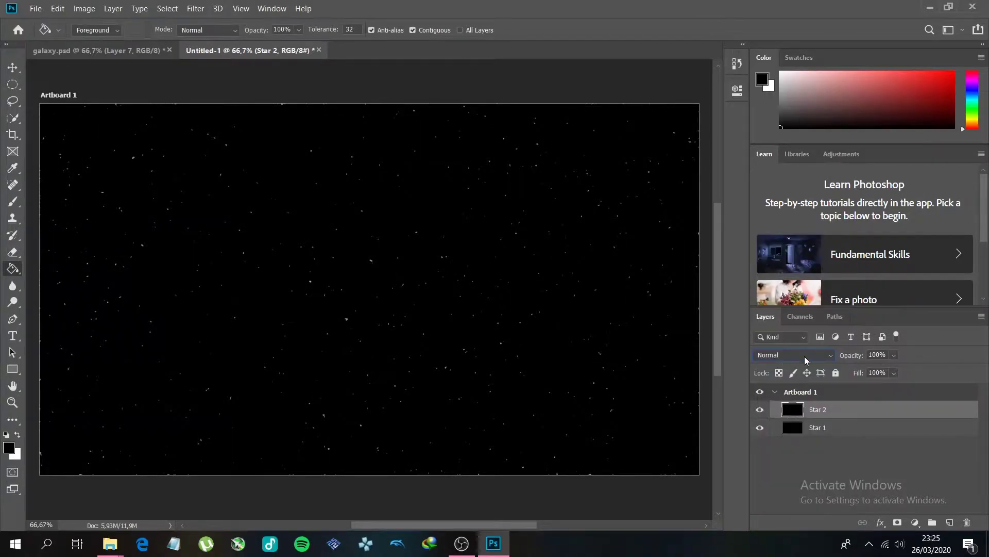
click(806, 357)
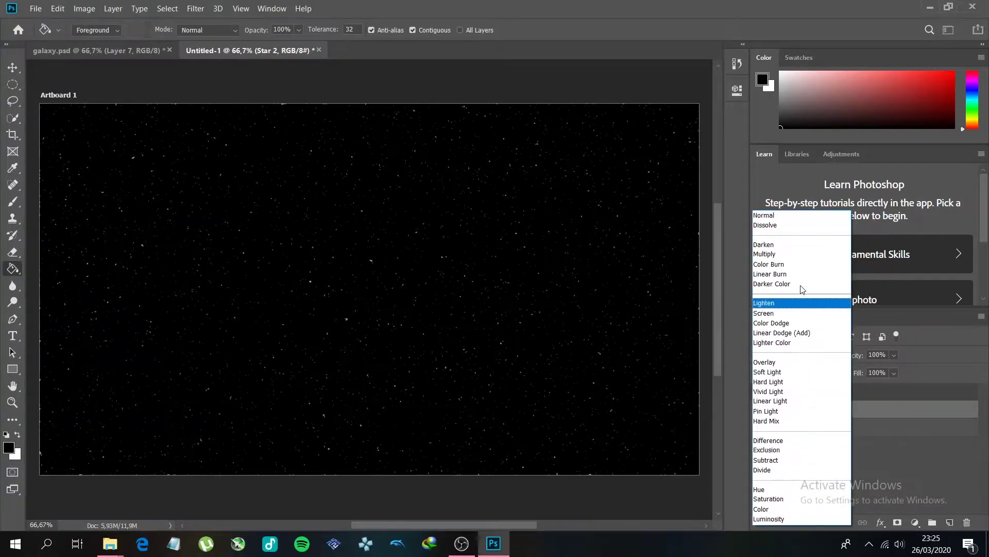
click(920, 345)
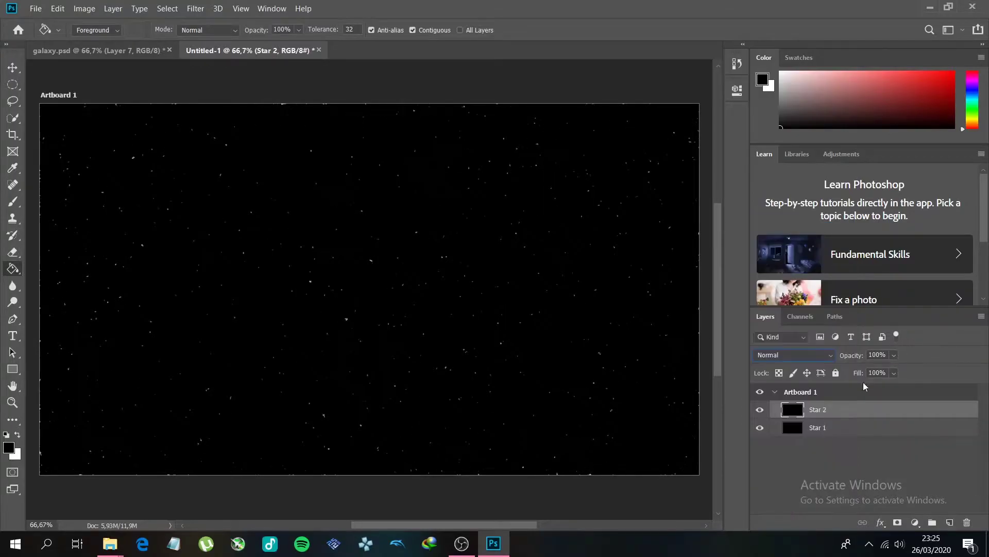
Set the blend mode of the Star 2 layer to Lighten
click(805, 355)
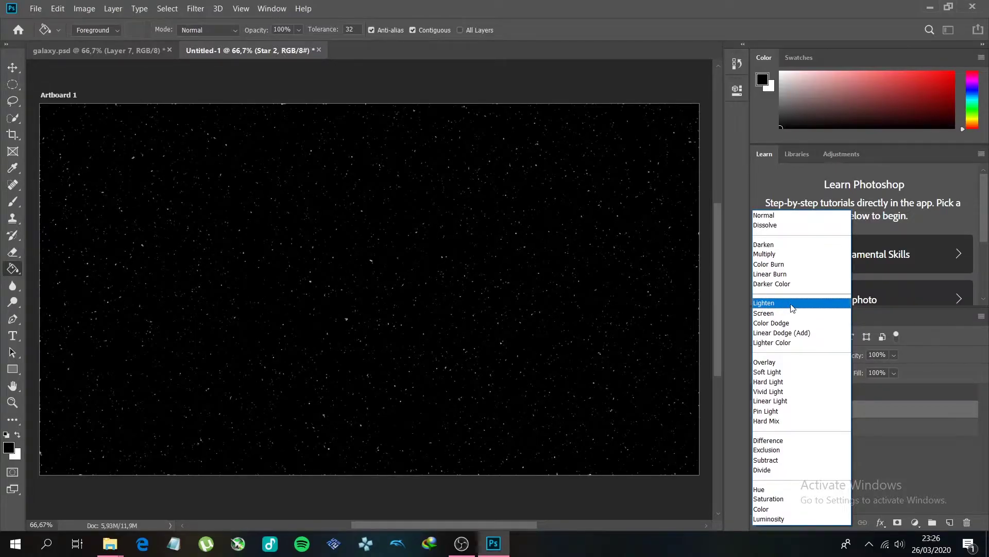
click(792, 304)
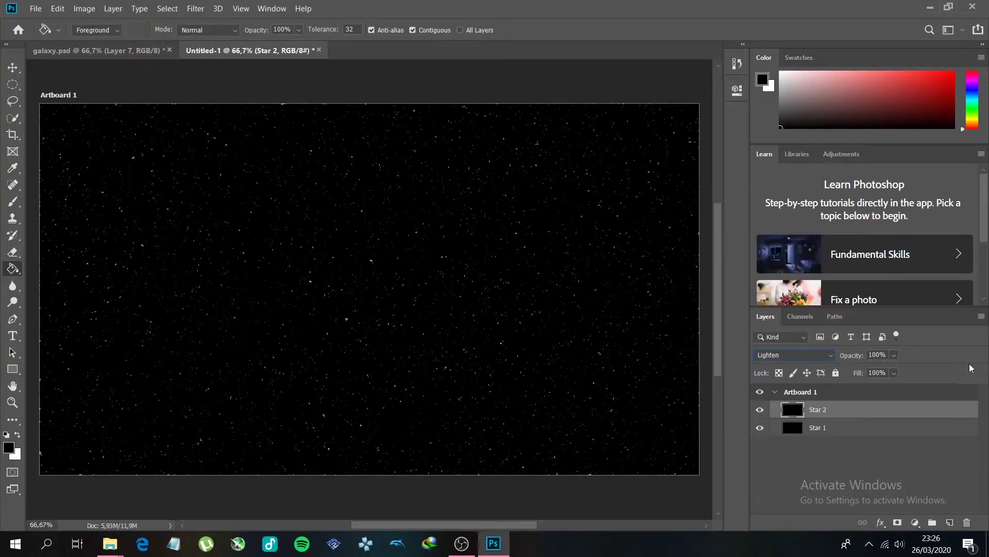
Merge the Star 2 and Star 1 layers into a single star layer
click(831, 356)
click(936, 348)
shift+click(837, 430)
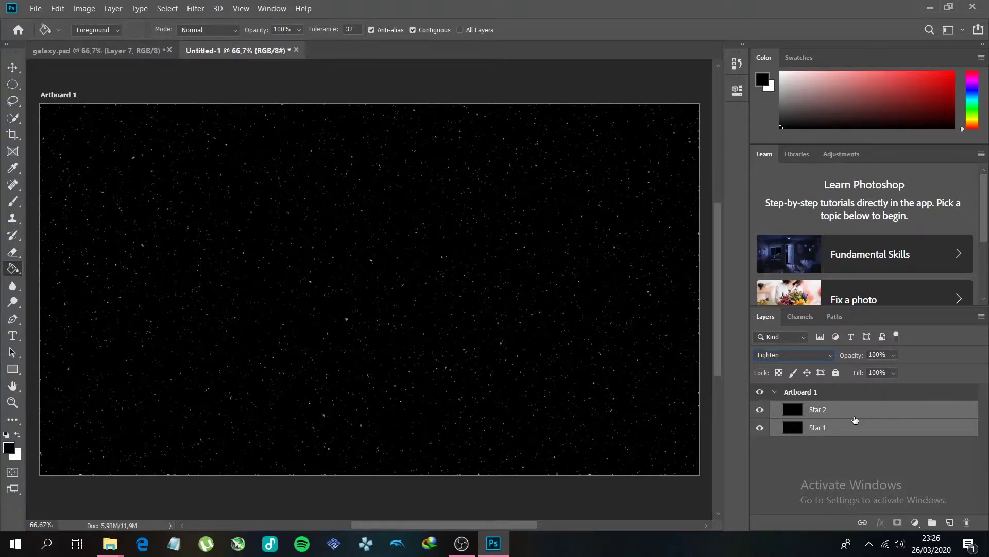
click(895, 452)
click(887, 412)
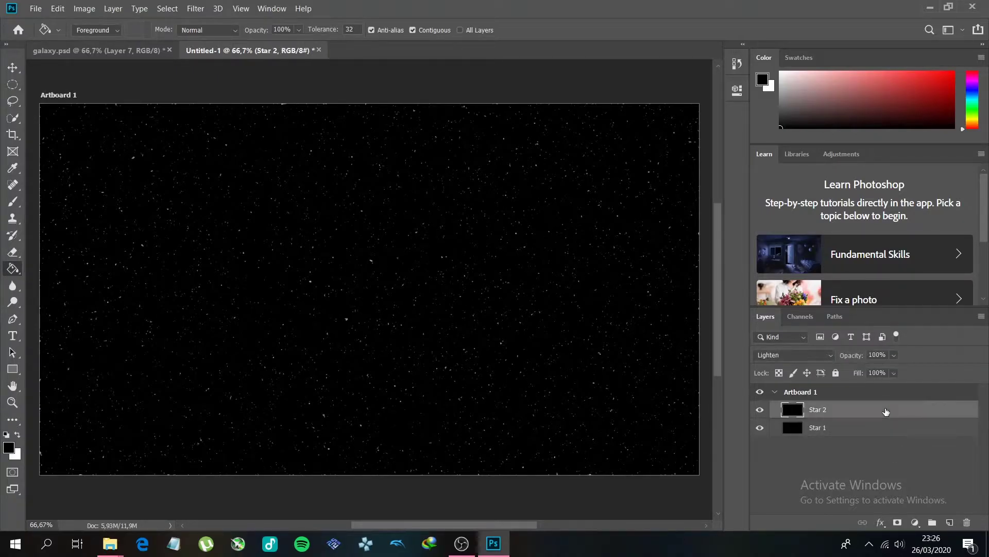
shift+click(891, 431)
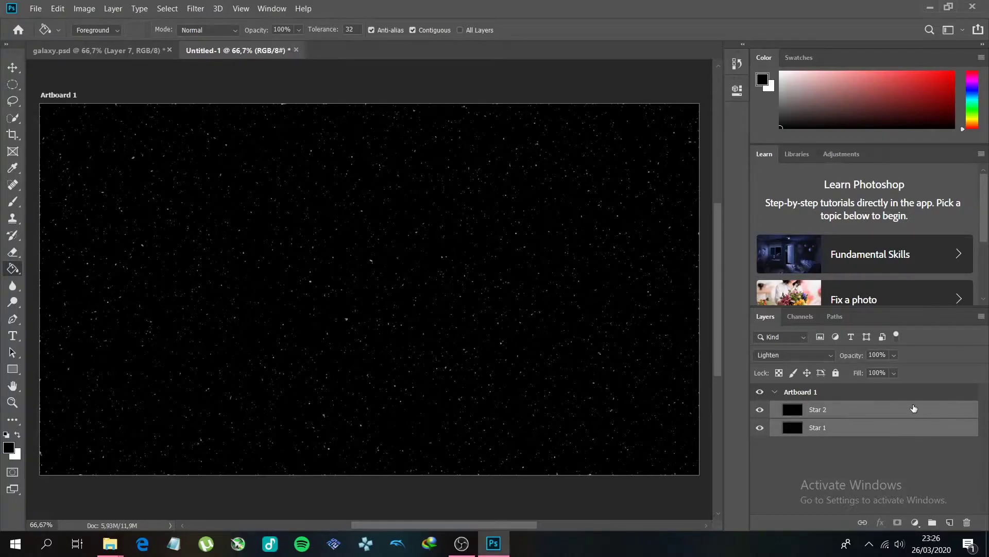
right_click(906, 411)
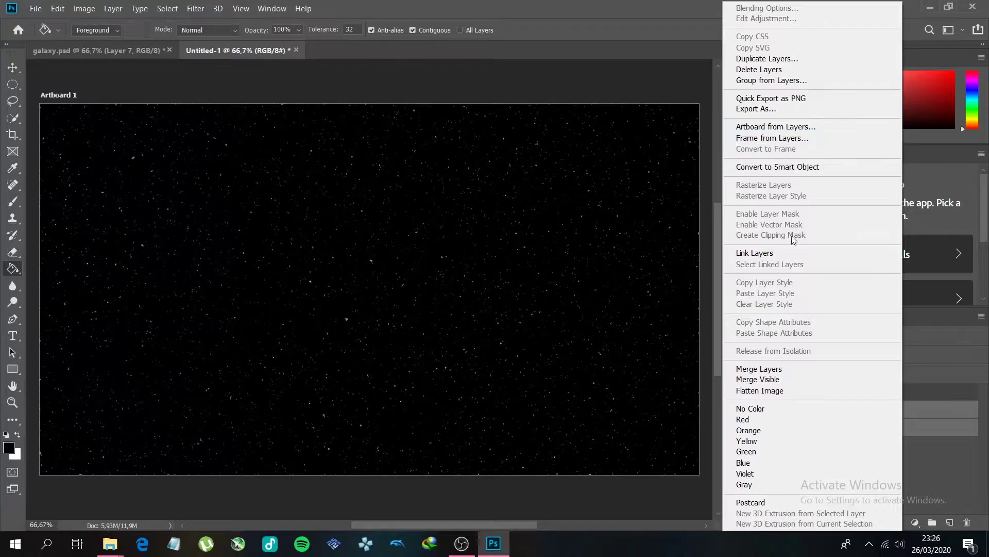
right_click(933, 412)
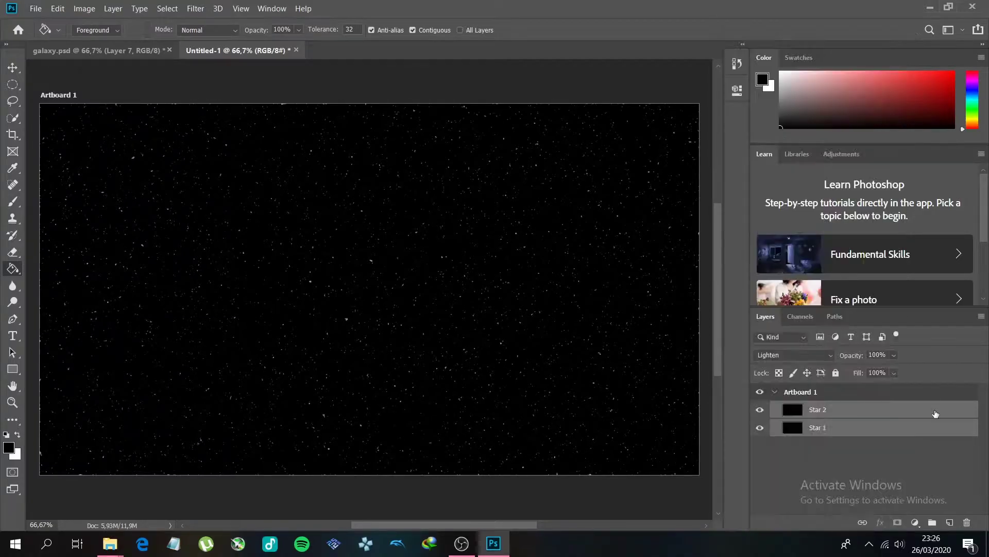
click(824, 374)
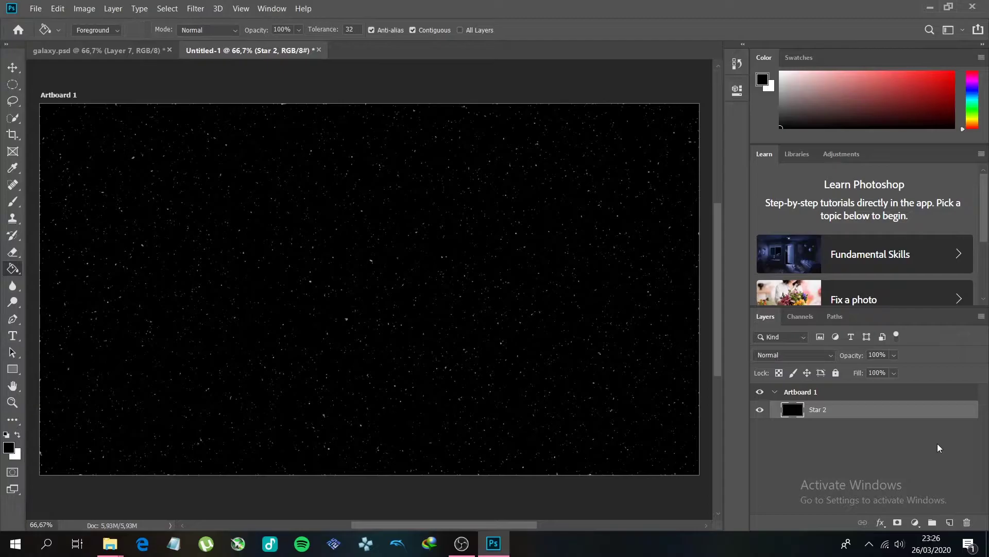
Add a new layer above the merged star layer and fill it with black using the Paint Bucket tool
click(950, 522)
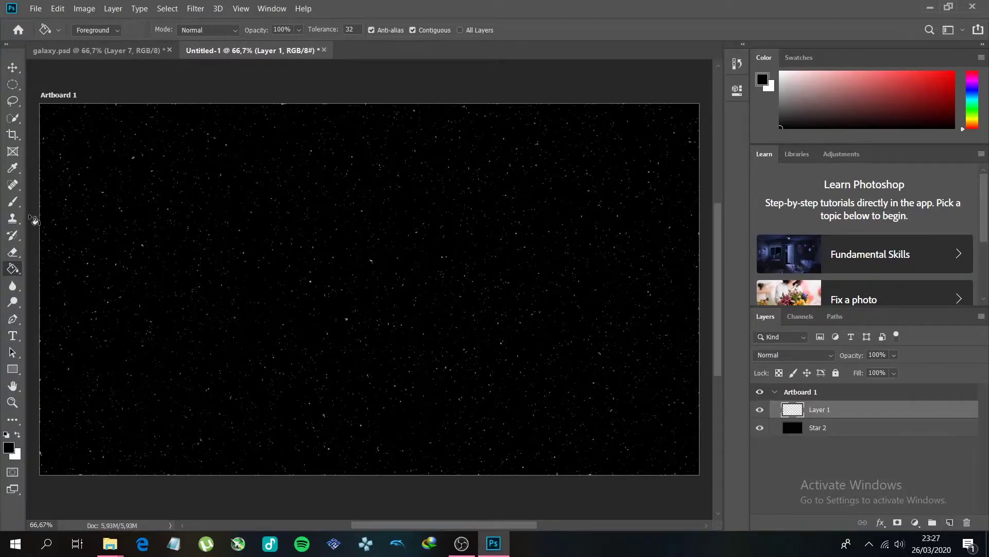
click(269, 262)
right_click(15, 273)
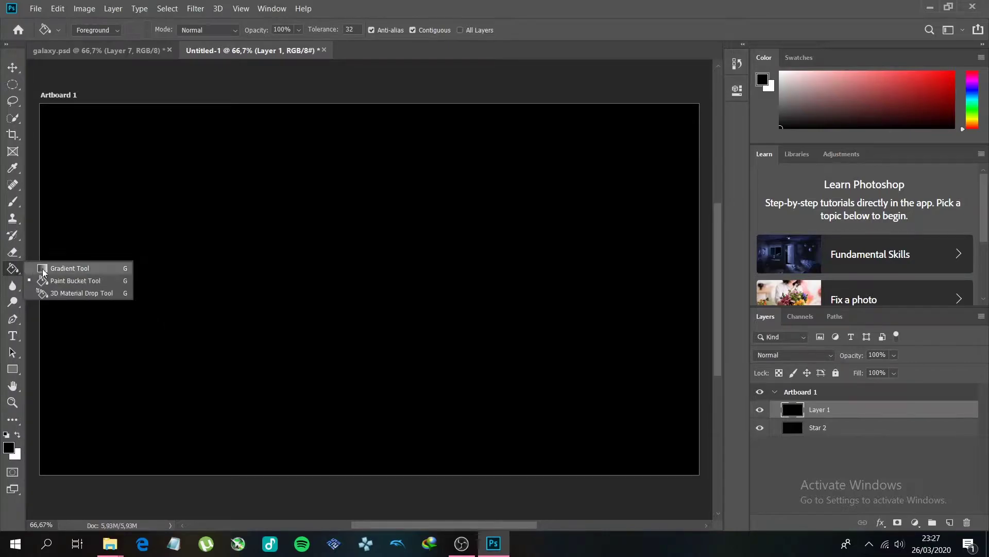
click(43, 269)
right_click(12, 272)
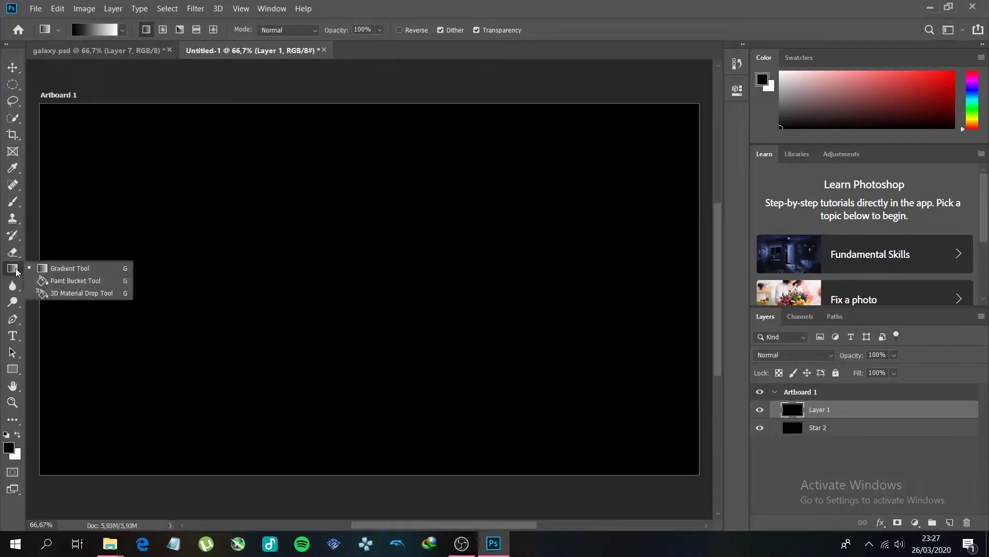
click(61, 281)
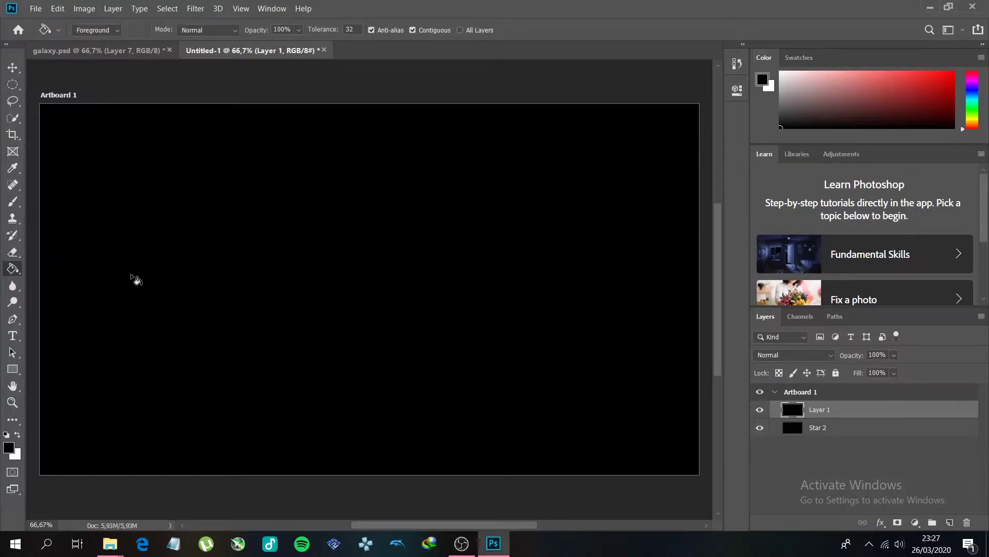
Render the Clouds filter on Layer 1 and set that layer's blend mode to Color Dodge
click(83, 10)
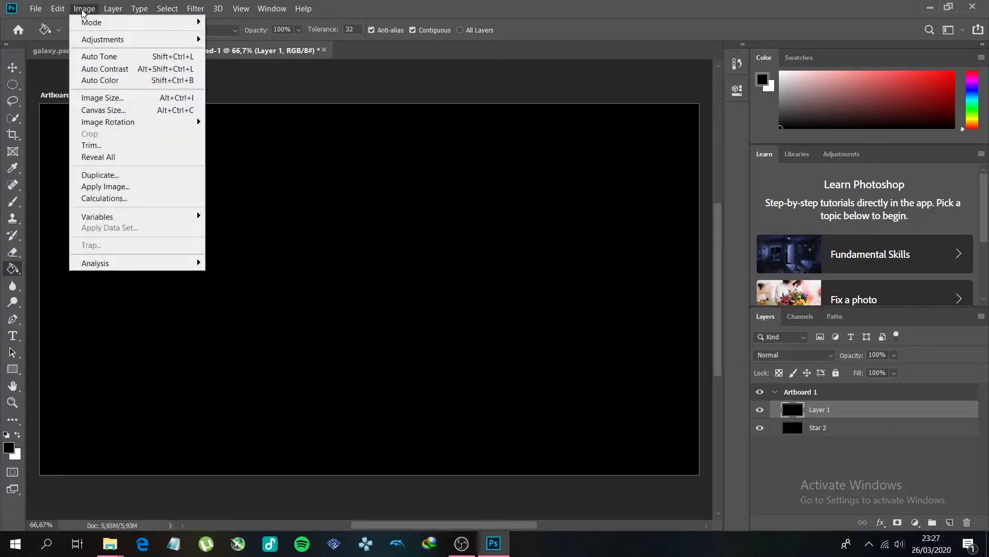
click(190, 9)
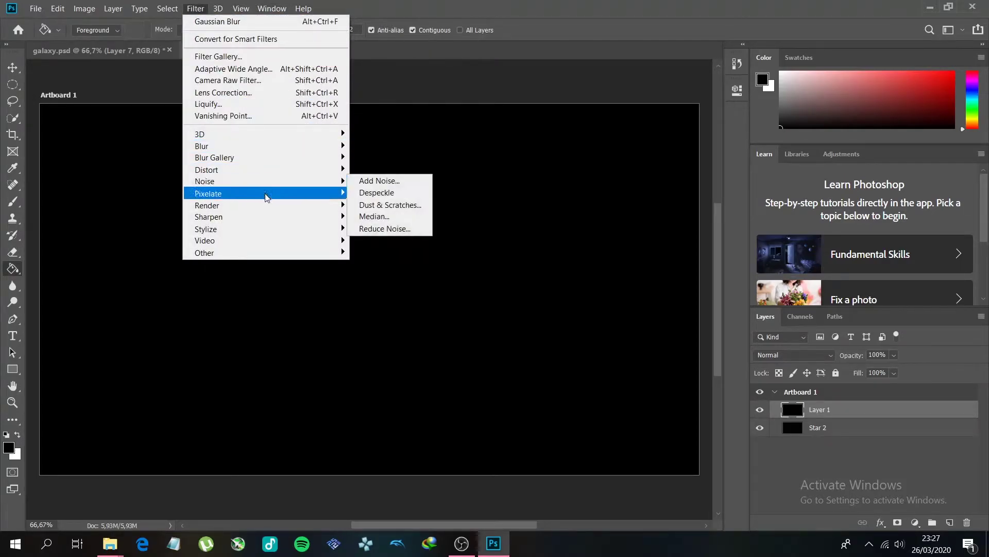
mouse_move(279, 205)
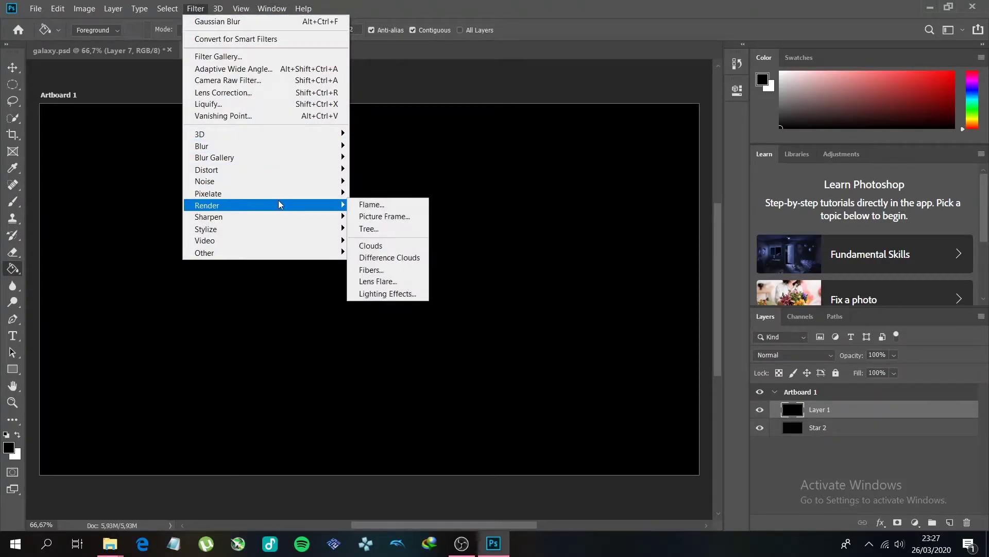
click(399, 251)
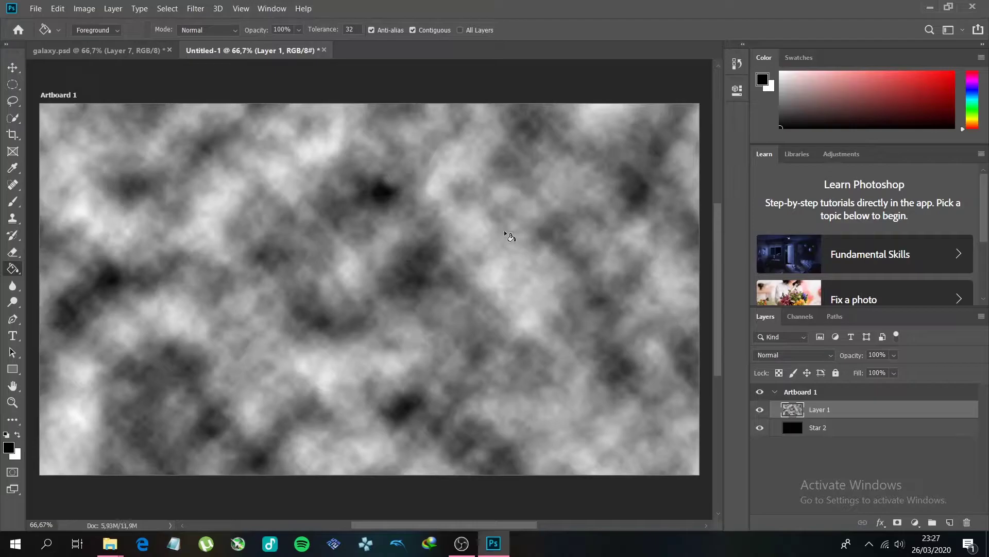
click(825, 355)
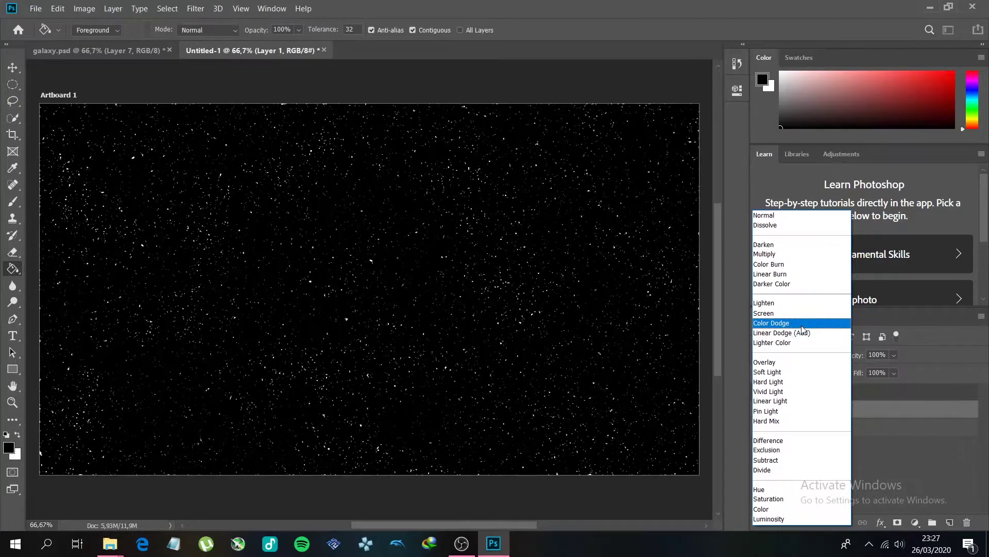
click(803, 323)
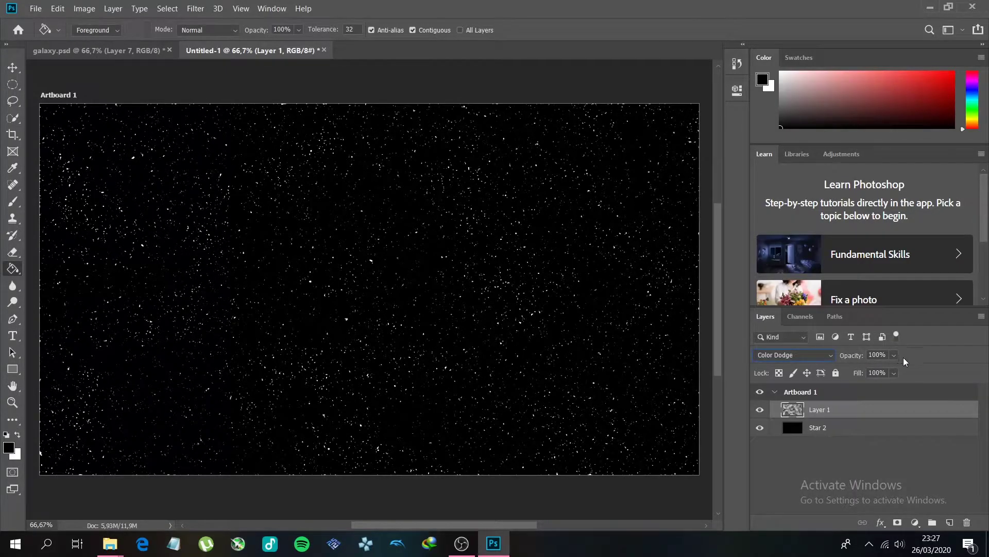
Add a new layer between Star 2 and Layer 1 and activate the Brush tool for painting on it
click(903, 436)
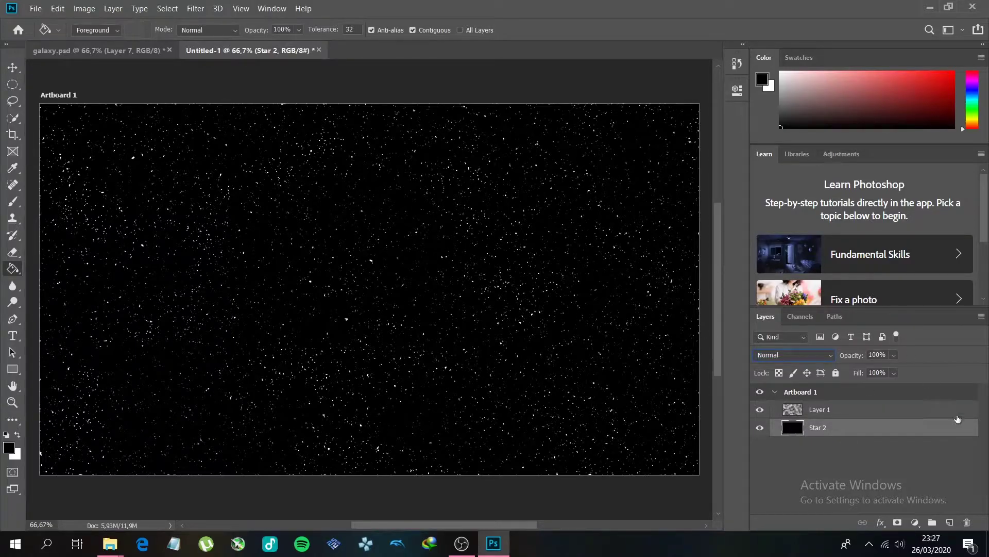
click(950, 522)
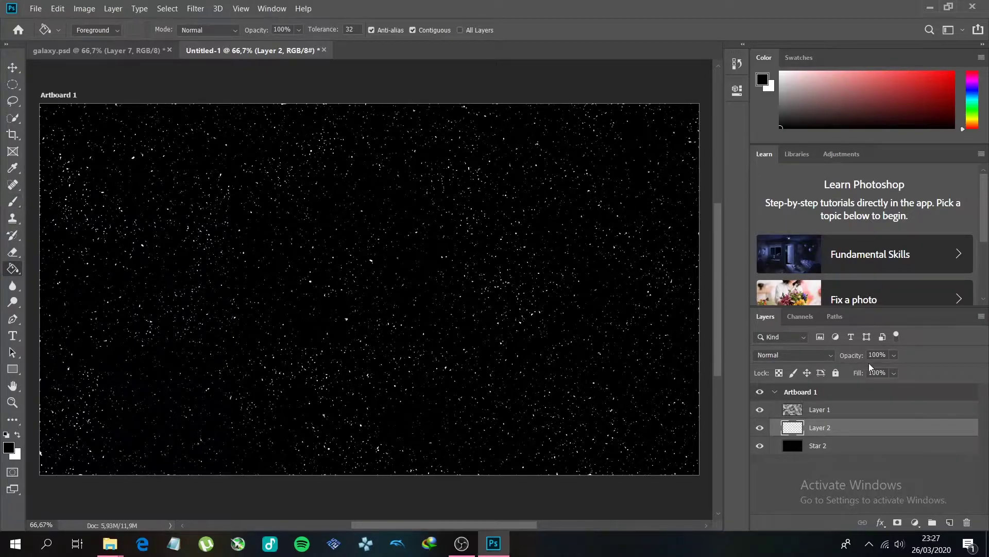
click(13, 201)
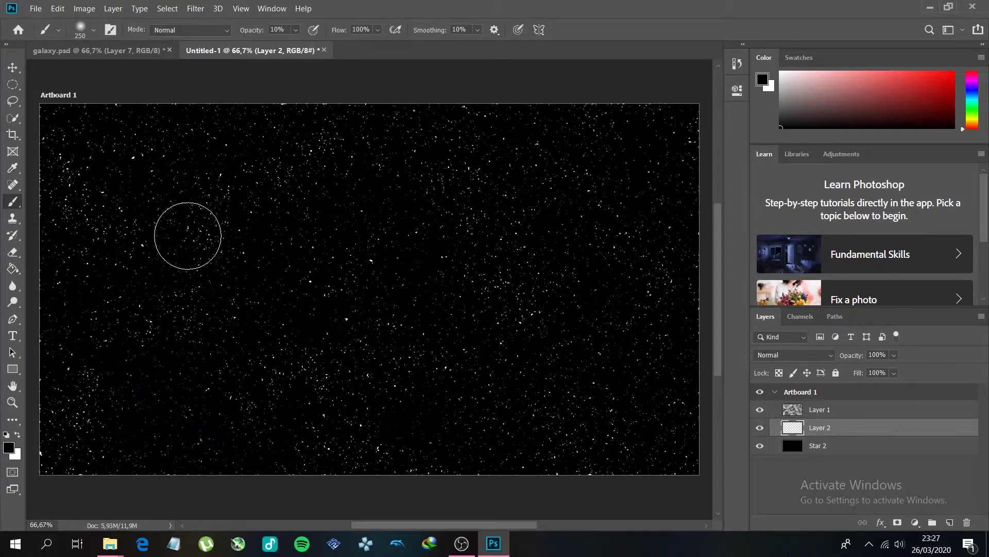
Enlarge the brush to 500 px
key(bracketright)
key(bracketright)
key(bracketright)
key(bracketright)
key(bracketright)
key(bracketright)
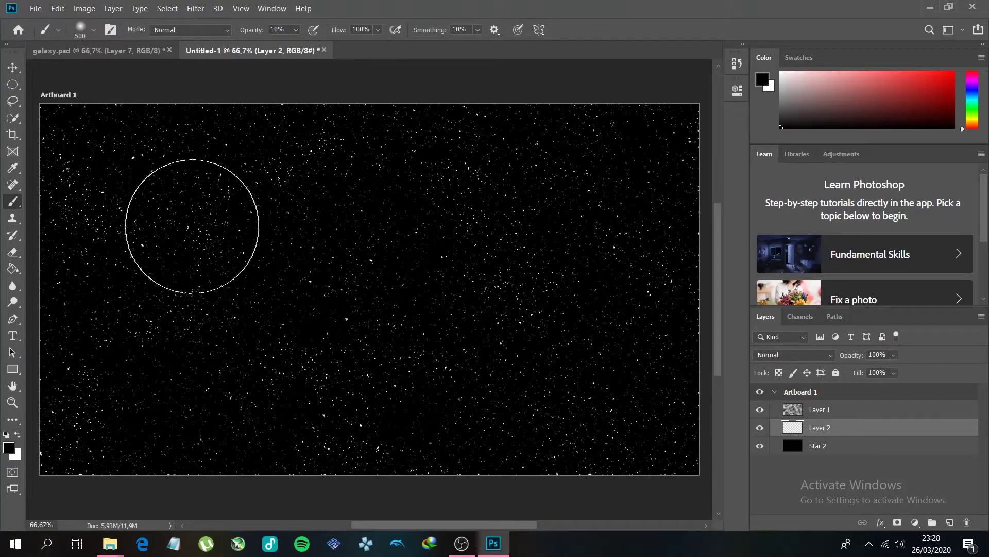
key(bracketleft)
key(bracketright)
key(bracketleft)
key(bracketright)
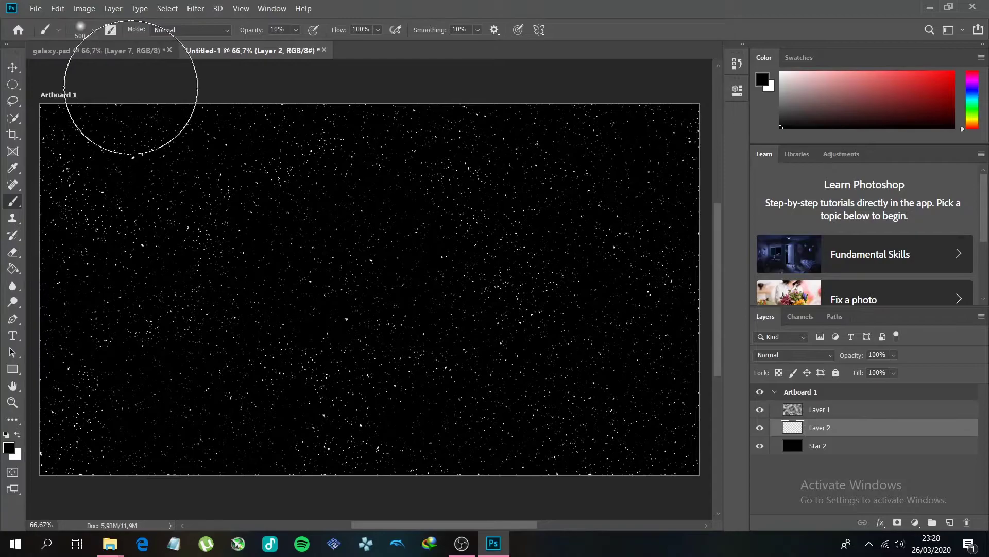
Set the soft round brush tip's size to 367 px in the brush settings
click(93, 30)
click(98, 31)
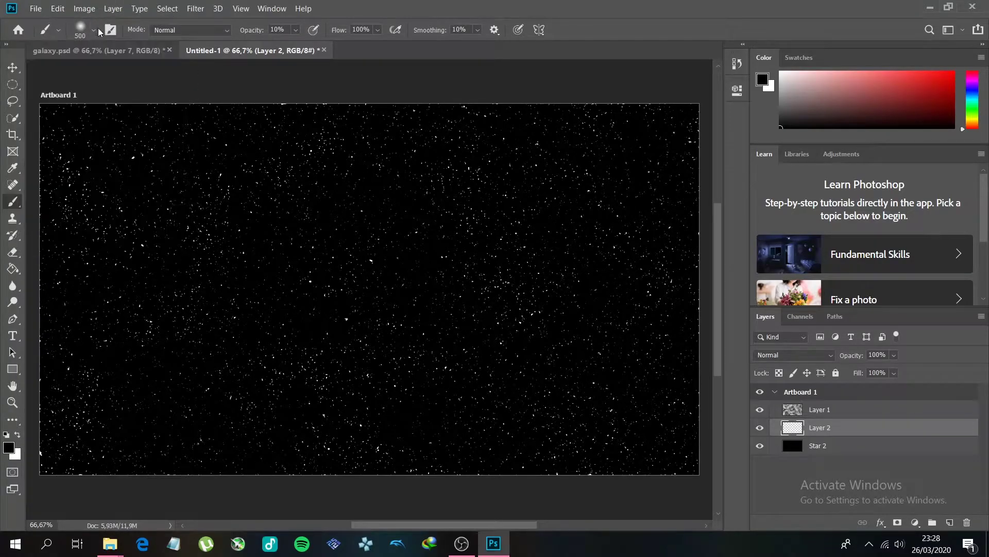
click(111, 30)
click(110, 30)
click(111, 30)
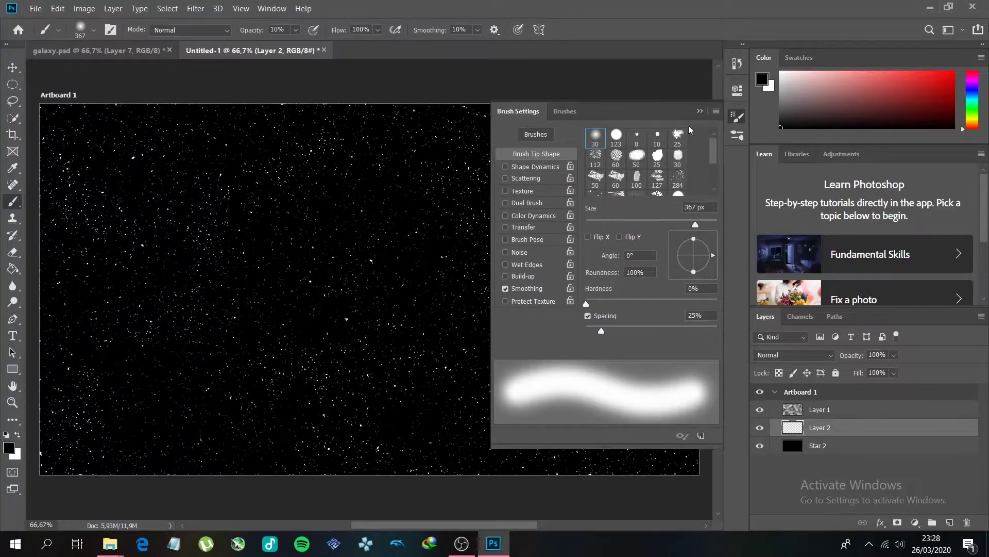
click(700, 113)
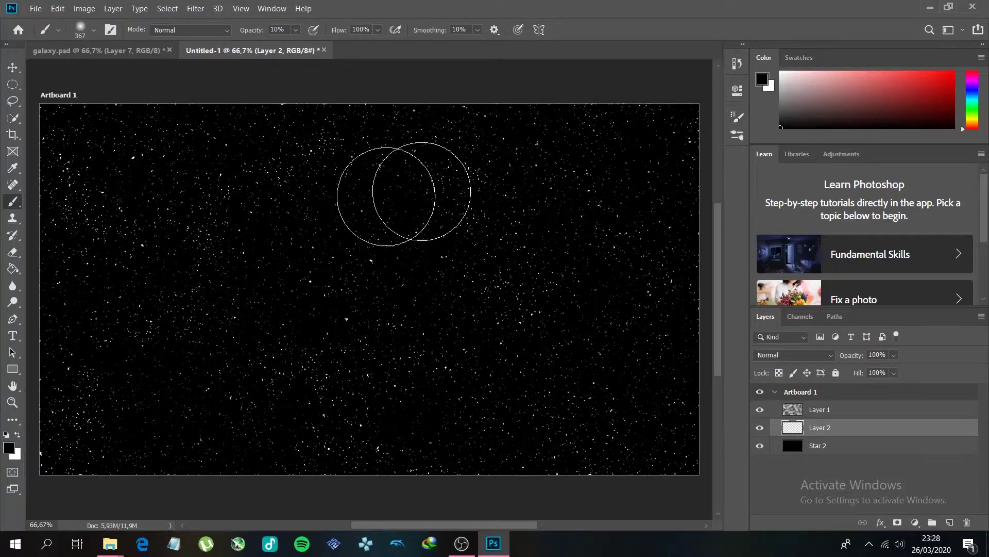
Paint soft blue (#2400ff) nebula clouds on Layer 2 along the canvas's left side, lower middle, and lower-right and upper-right corners
click(9, 449)
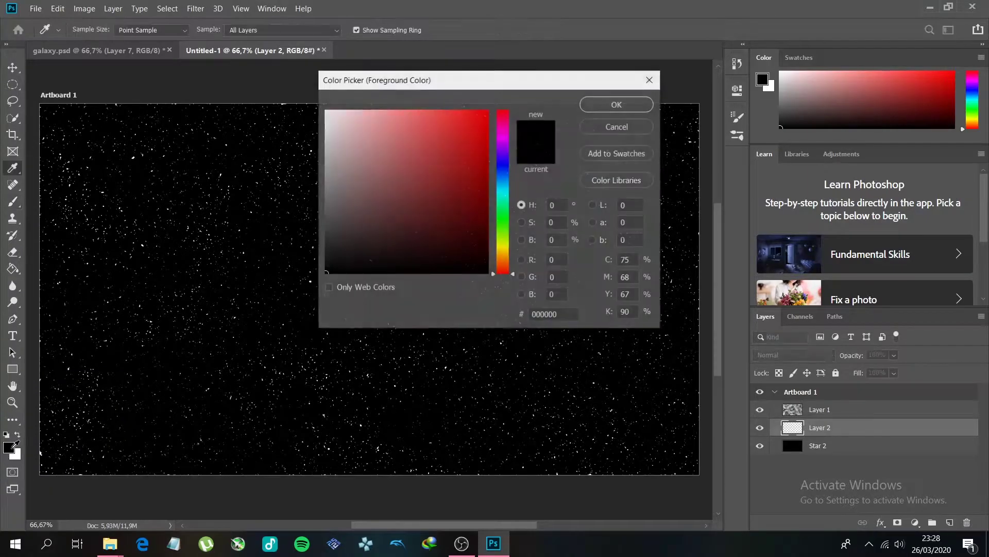
mouse_move(506, 163)
mouse_down()
mouse_move(486, 149)
mouse_move(474, 110)
mouse_move(495, 94)
mouse_up()
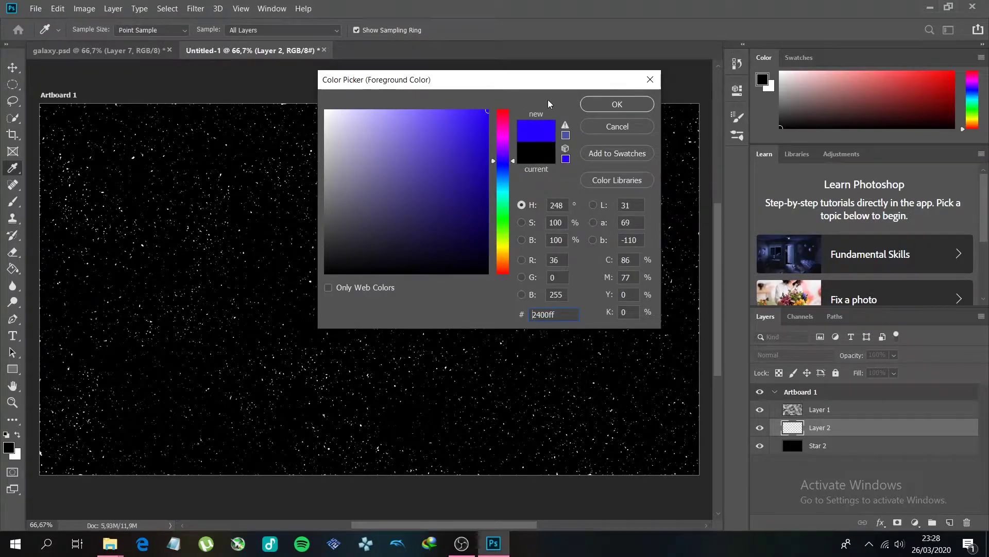
click(601, 103)
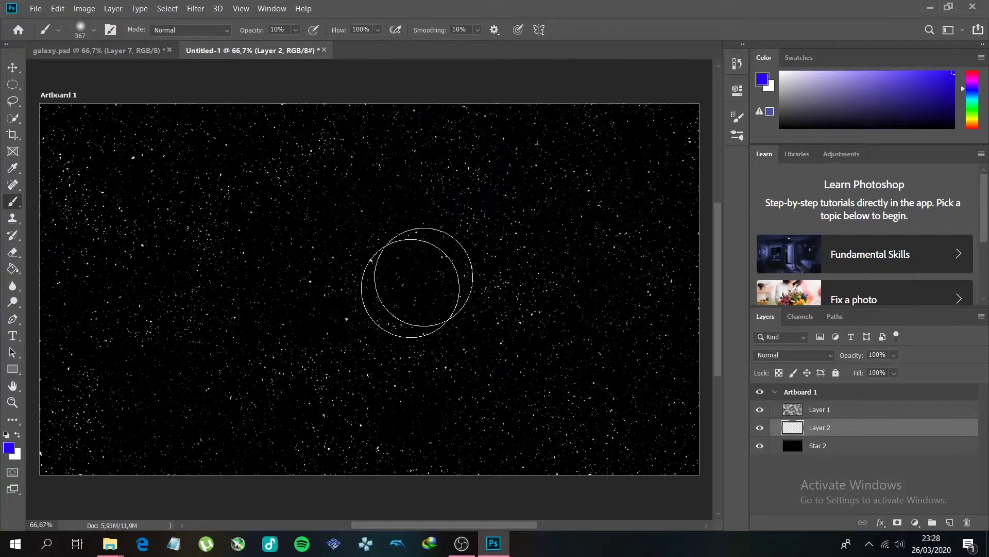
mouse_move(127, 378)
mouse_down()
mouse_move(82, 381)
mouse_move(225, 464)
mouse_move(176, 458)
mouse_move(90, 484)
mouse_move(68, 353)
mouse_move(32, 314)
mouse_move(78, 326)
mouse_move(186, 396)
mouse_move(220, 464)
mouse_move(285, 488)
mouse_move(145, 457)
mouse_move(55, 470)
mouse_move(45, 419)
mouse_move(40, 436)
mouse_move(90, 439)
mouse_move(210, 489)
mouse_move(119, 408)
mouse_move(87, 412)
mouse_move(155, 404)
mouse_move(220, 428)
mouse_move(118, 357)
mouse_move(86, 353)
mouse_move(61, 292)
mouse_move(47, 237)
mouse_up()
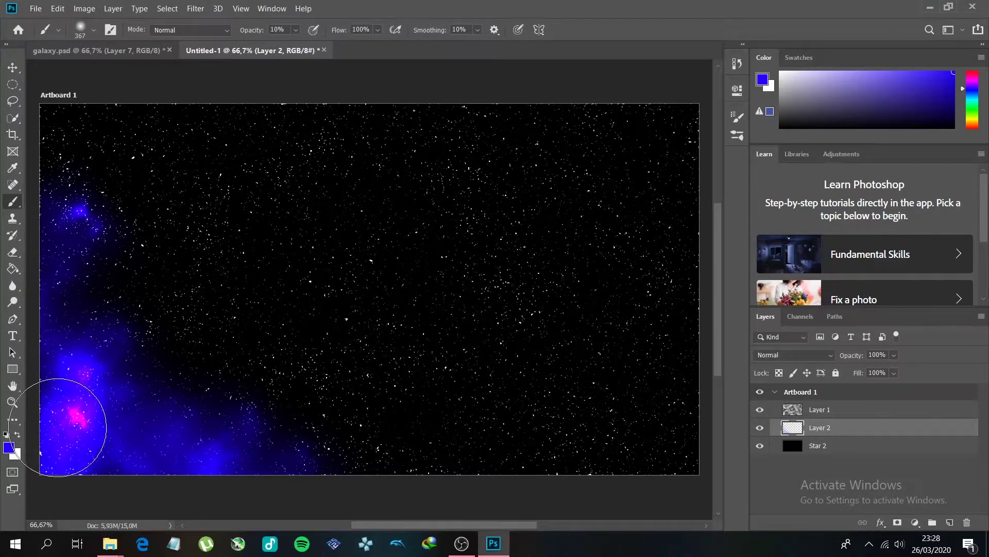
mouse_move(629, 488)
mouse_down()
mouse_move(713, 440)
mouse_move(706, 457)
mouse_move(670, 443)
mouse_up()
mouse_move(674, 115)
mouse_down()
mouse_move(723, 136)
mouse_move(656, 93)
mouse_up()
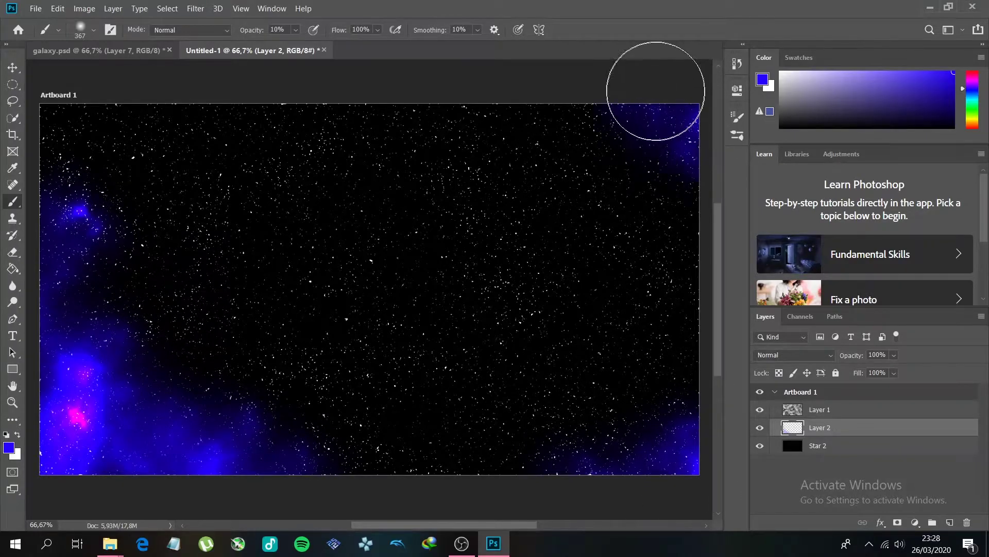
mouse_move(223, 285)
mouse_down()
mouse_move(313, 388)
mouse_move(394, 439)
mouse_move(295, 429)
mouse_move(237, 409)
mouse_move(311, 352)
mouse_move(384, 358)
mouse_move(419, 408)
mouse_move(438, 462)
mouse_move(386, 366)
mouse_up()
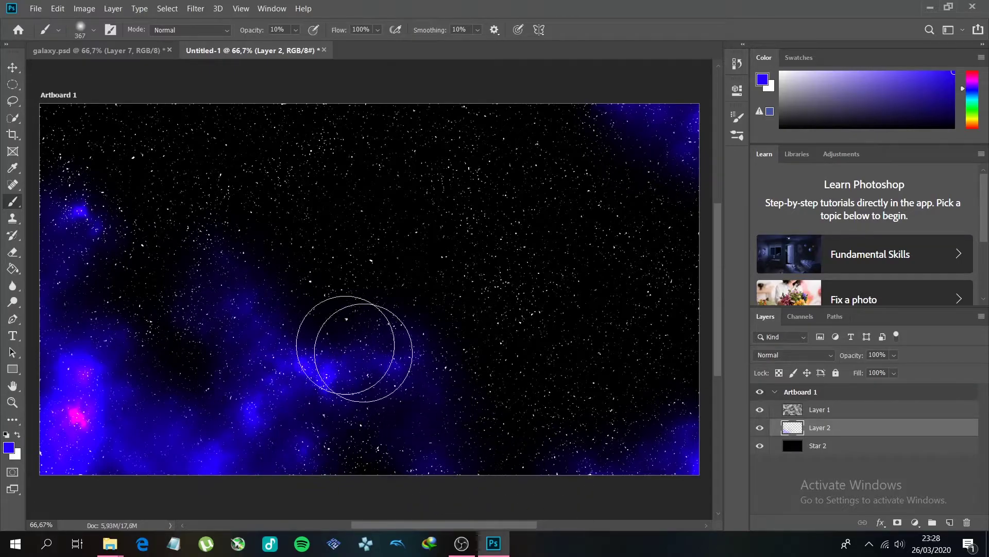
mouse_move(170, 284)
mouse_down()
mouse_move(97, 254)
mouse_move(104, 343)
mouse_move(126, 237)
mouse_move(78, 178)
mouse_move(78, 120)
mouse_move(72, 196)
mouse_up()
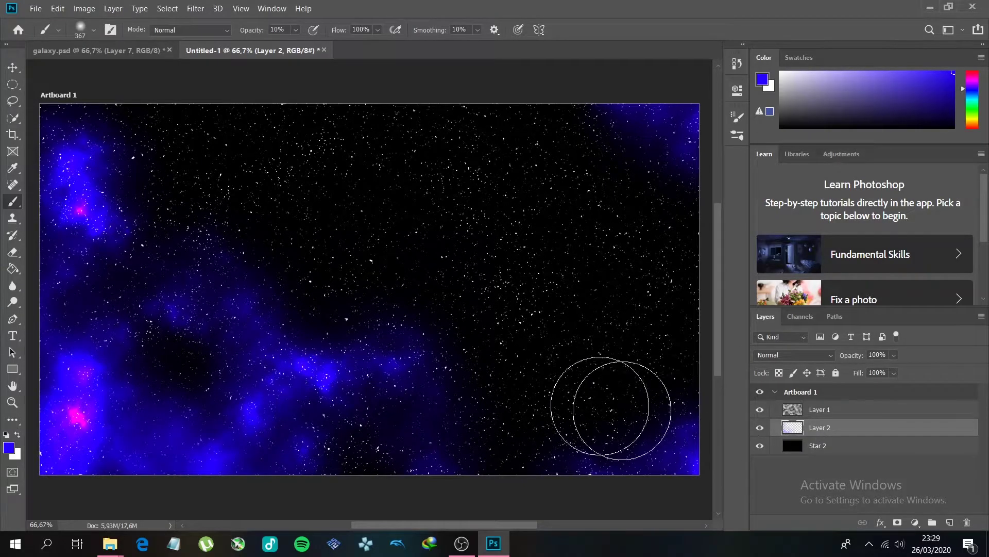
Change the brush's foreground colour to a bright, light cyan with a hue of 182°
click(9, 448)
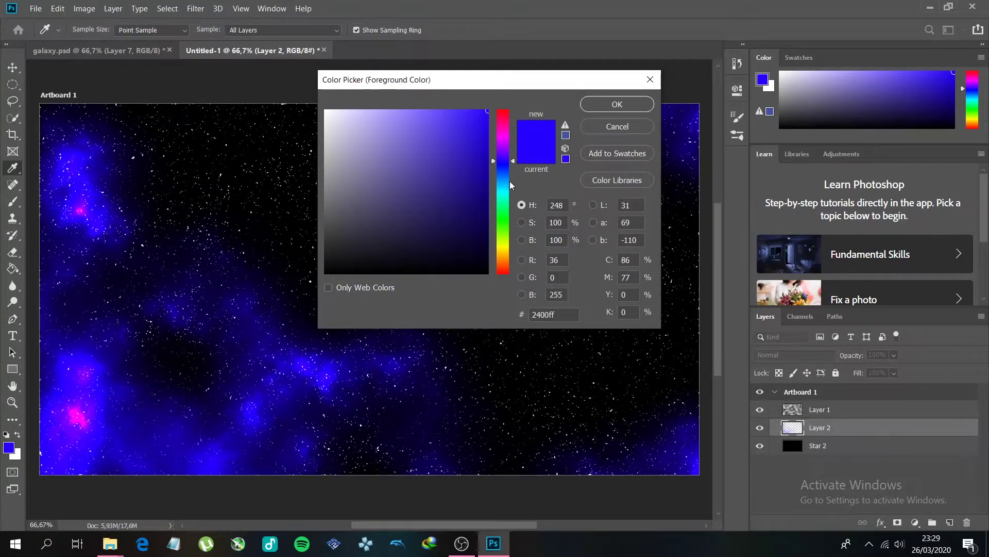
drag(508, 216, 506, 244)
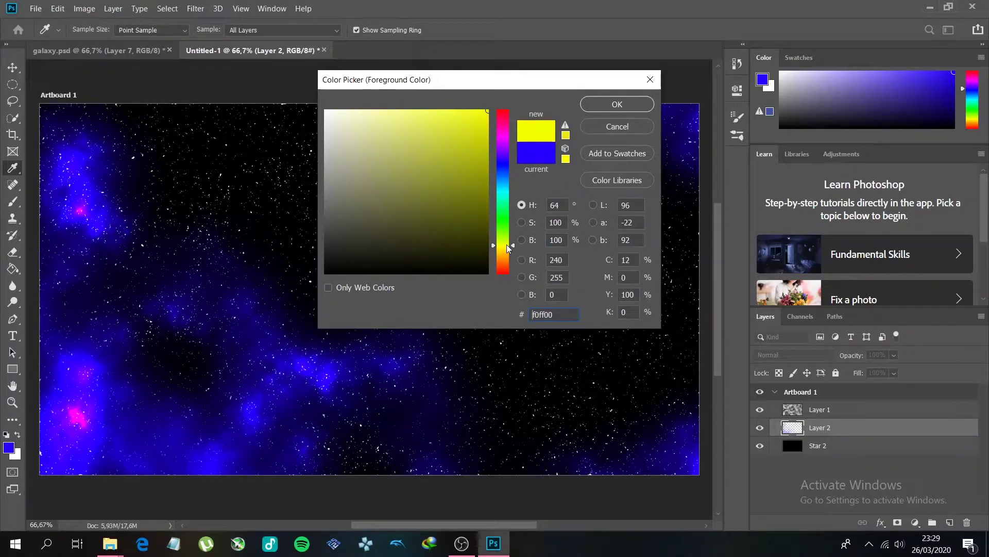
drag(504, 188, 502, 191)
click(456, 110)
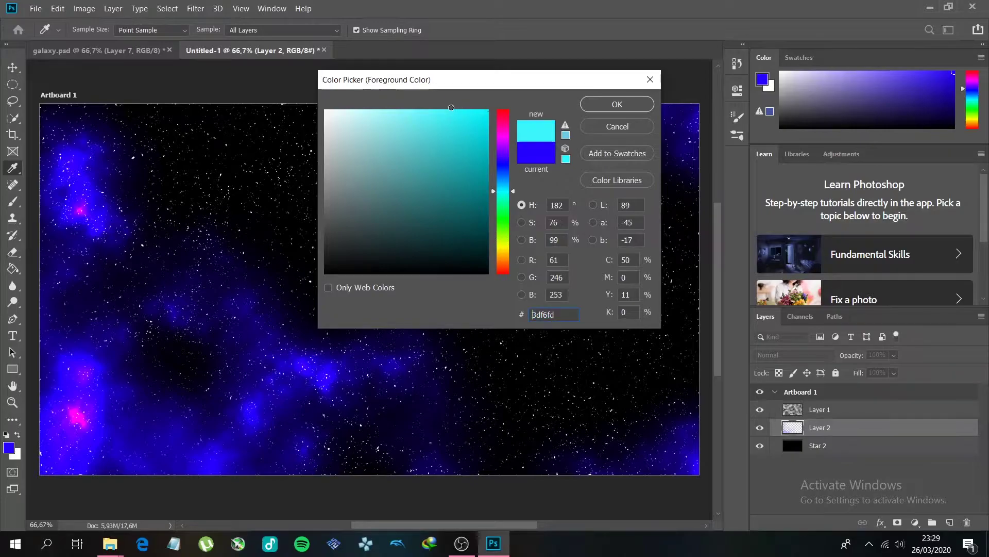
click(616, 105)
key(b)
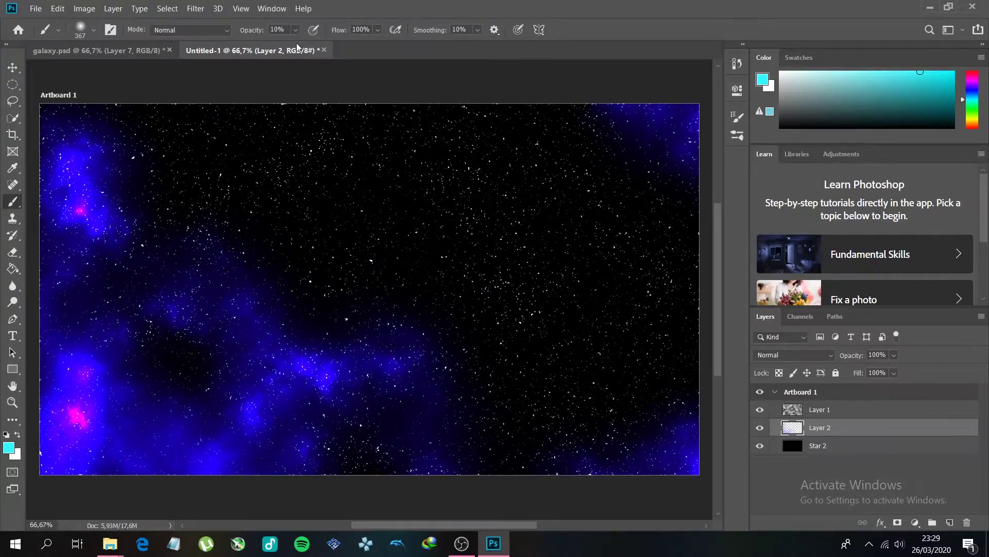
Paint a light cyan glow over the pink and blue cloud in the canvas's lower-left corner on Layer 2
mouse_move(67, 441)
mouse_down()
mouse_move(78, 426)
mouse_move(110, 453)
mouse_up()
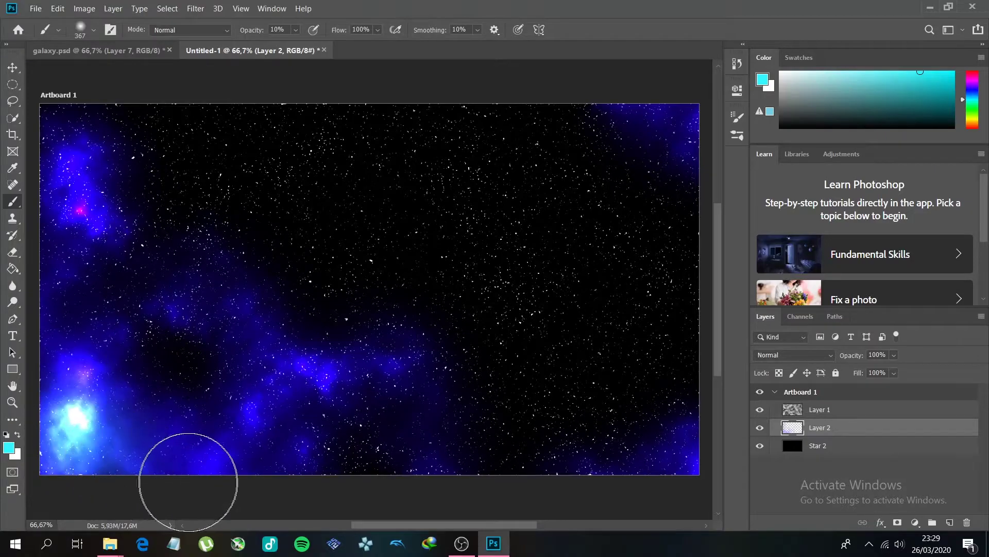
click(295, 30)
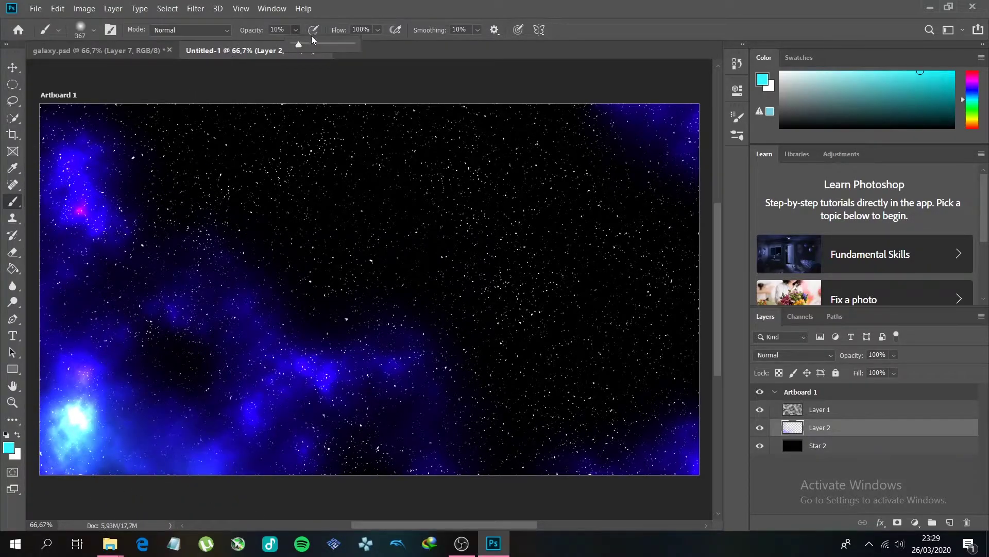
drag(344, 51, 357, 50)
click(354, 156)
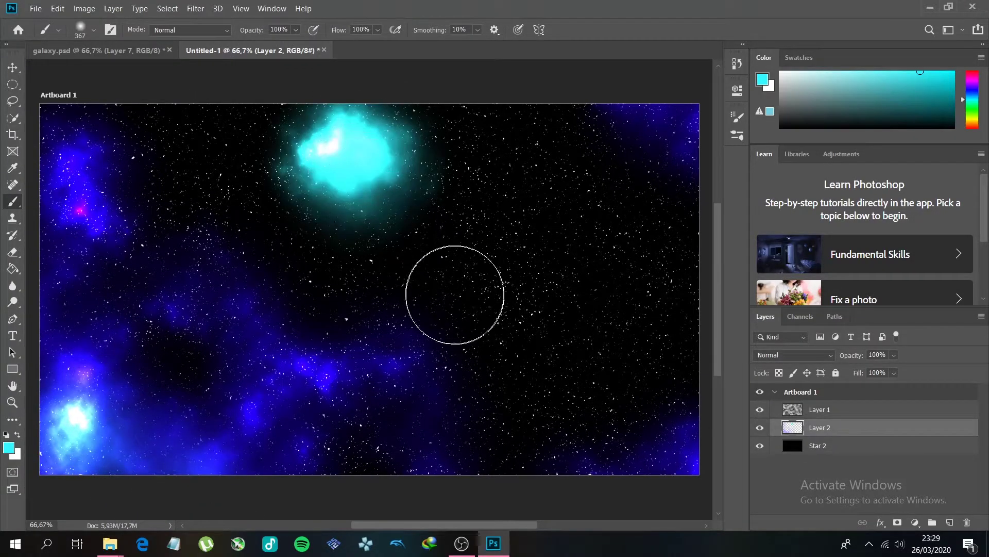
key(ctrl+z)
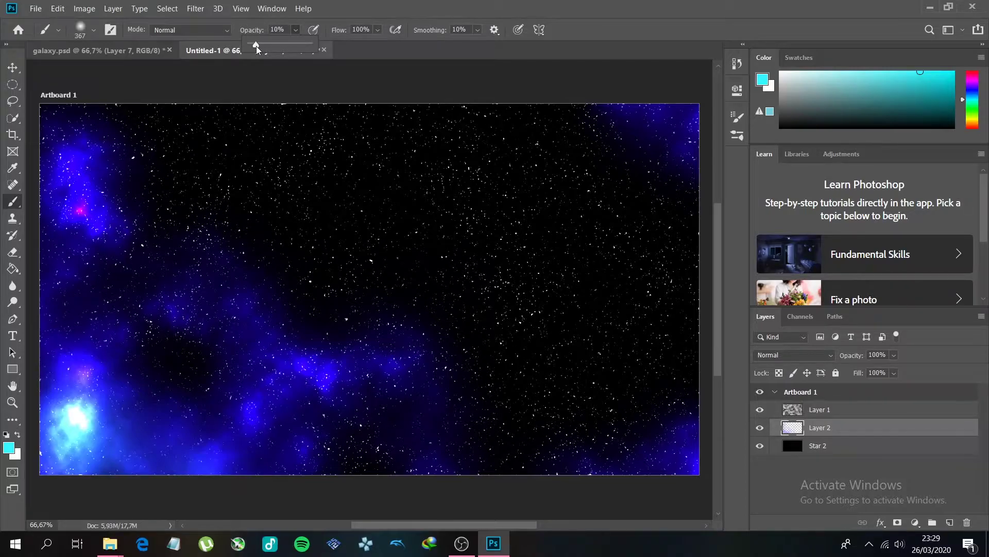
Paint light cyan over the upper-left cloud, then across the right side and upper edge with the brush enlarged to 600 px
click(82, 209)
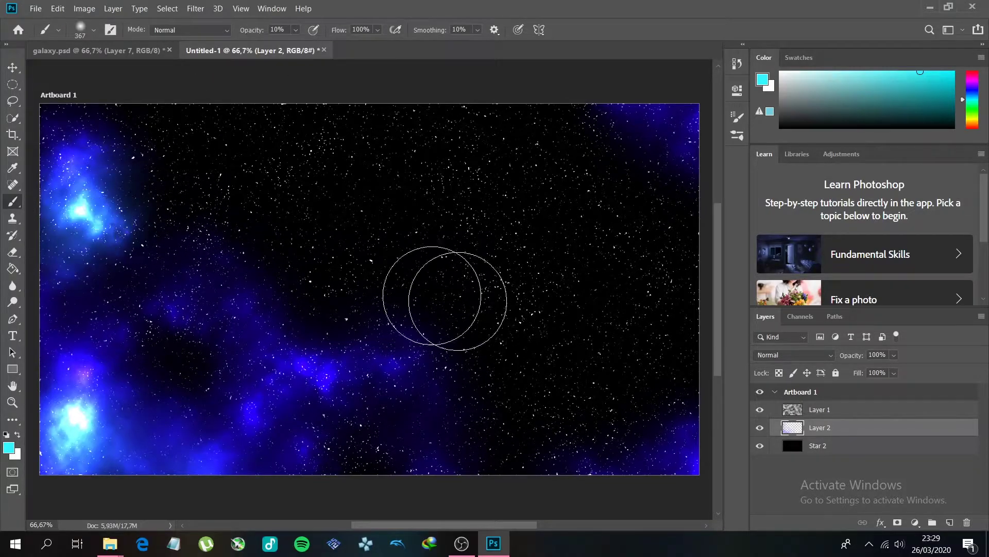
key(bracketright)
key(bracketright)
key(bracketright)
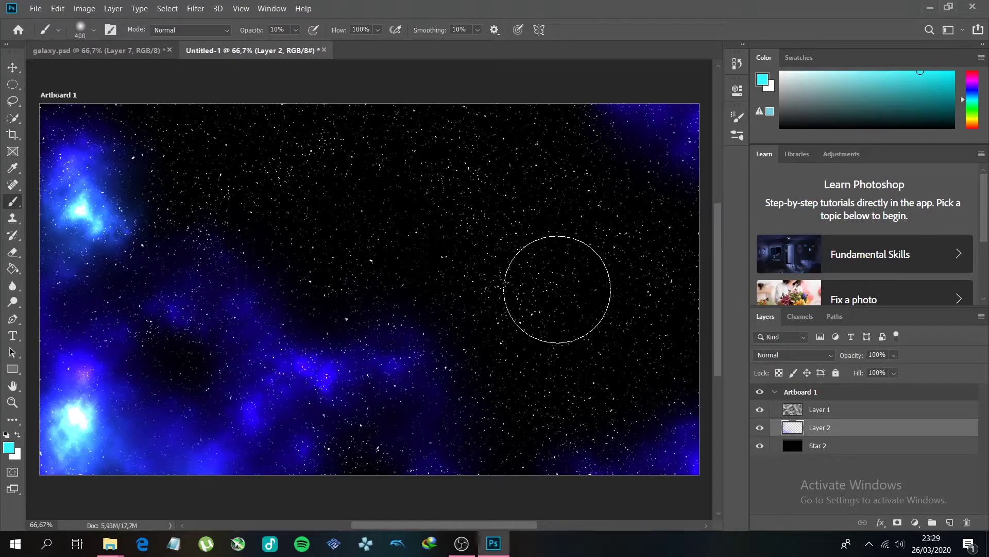
mouse_move(609, 280)
mouse_down()
mouse_move(663, 309)
mouse_move(663, 386)
mouse_move(663, 188)
mouse_up()
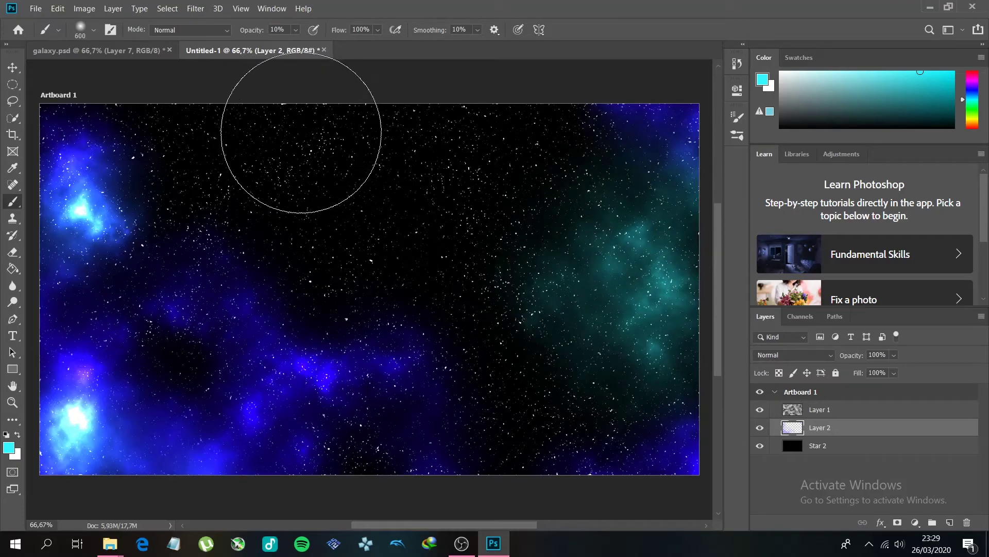
click(298, 130)
click(530, 134)
click(194, 131)
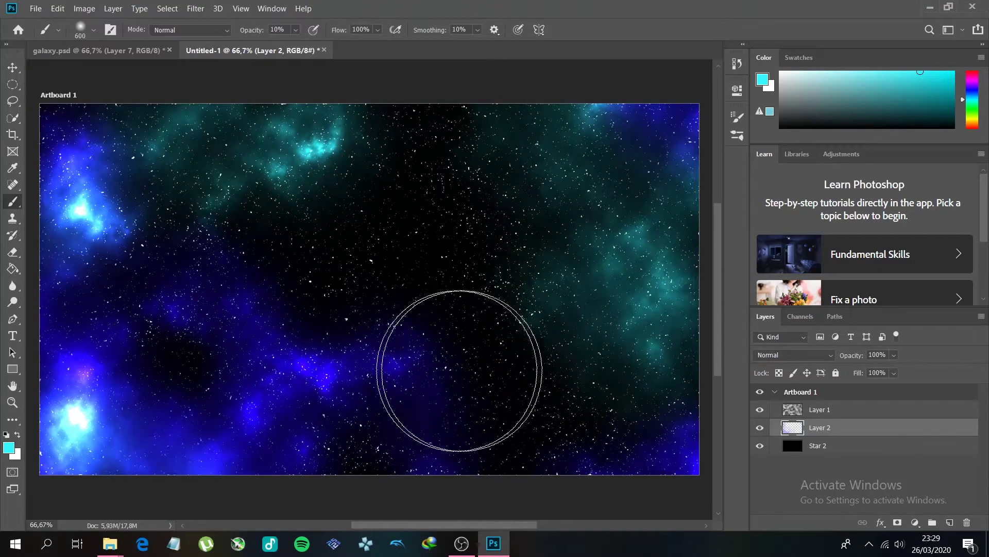
Paint another cyan dab near the canvas's upper edge on Layer 2 with Layer 1 temporarily hidden
click(761, 410)
click(309, 167)
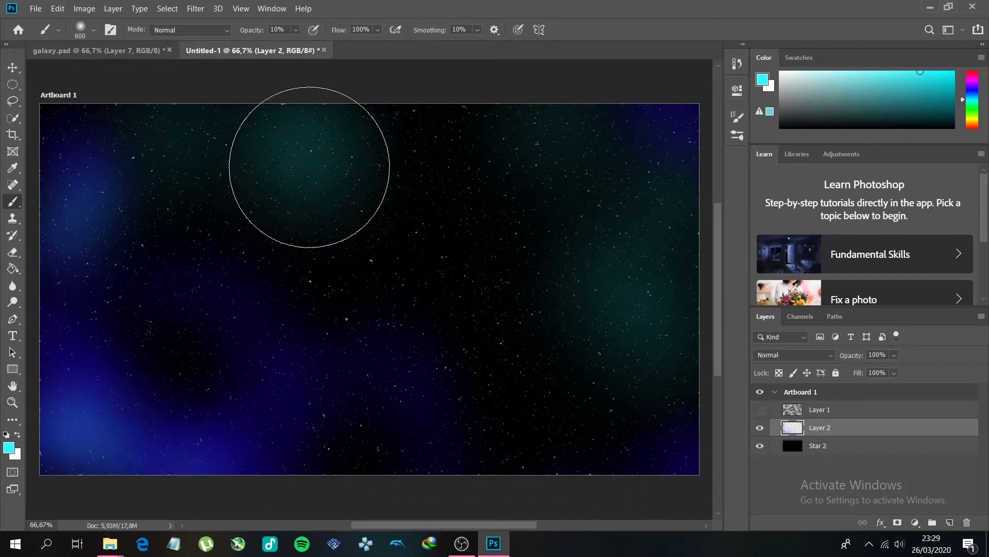
click(817, 412)
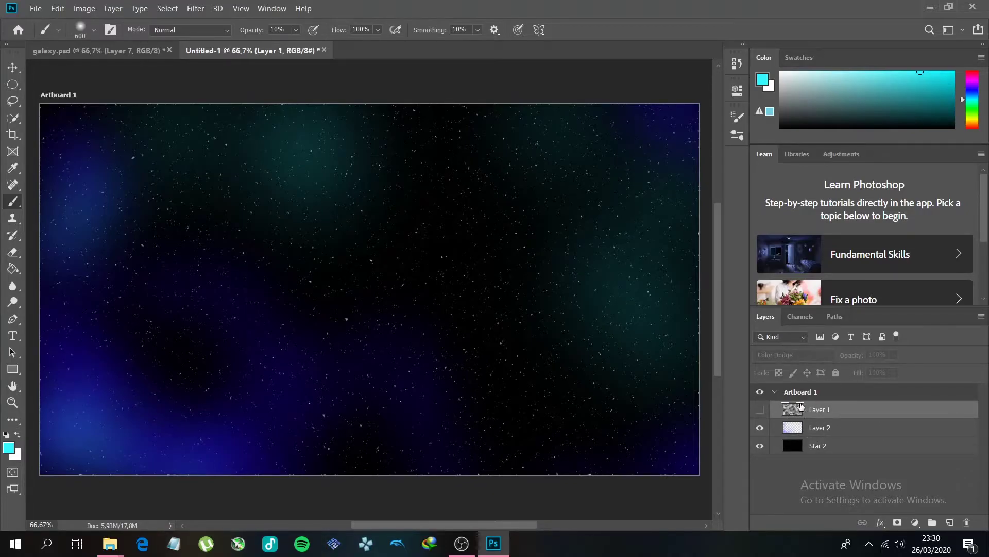
click(759, 410)
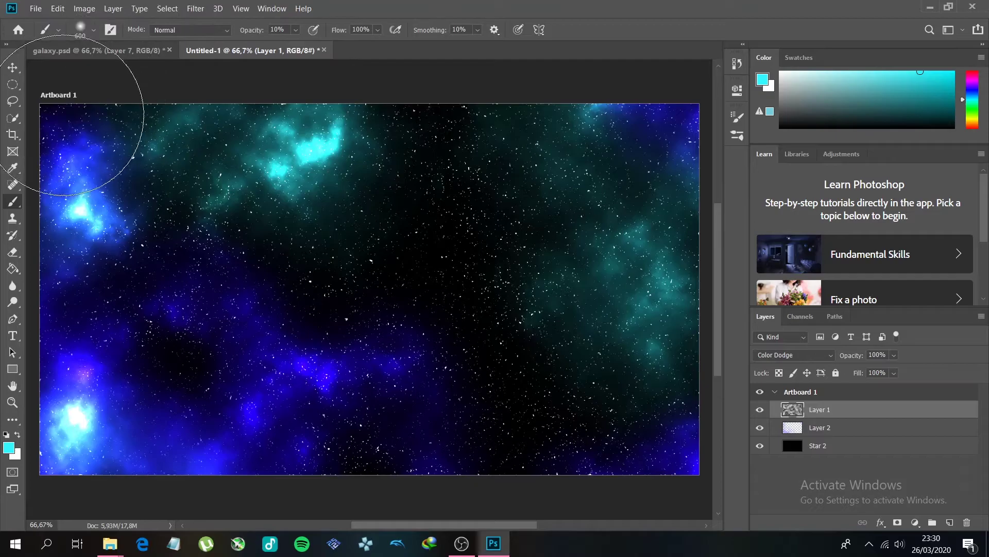
Try a cyan stroke on Layer 1 in the canvas's upper-left corner and undo it
mouse_move(67, 116)
mouse_down()
mouse_move(102, 165)
mouse_move(66, 114)
mouse_up()
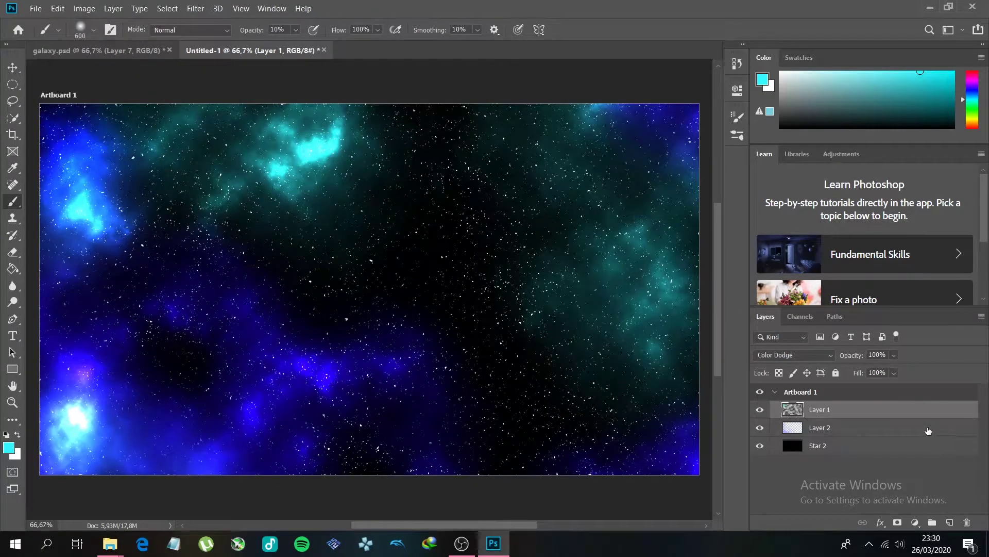
key(ctrl+z)
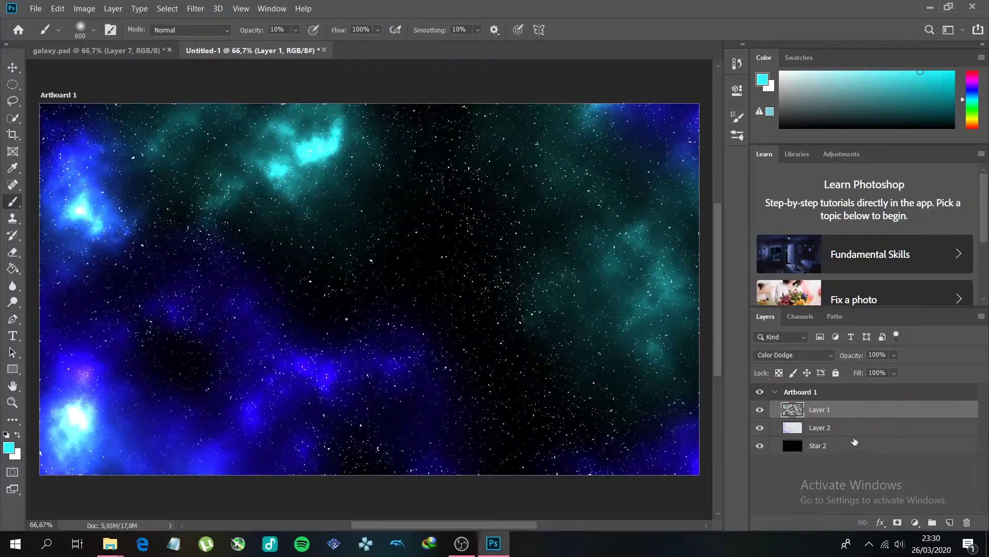
Paint more cyan on Layer 2 along the left edge, upper middle, inside the lower-left cloud and along the canvas's lower edge
click(843, 428)
mouse_move(90, 153)
mouse_down()
mouse_move(88, 122)
mouse_move(55, 119)
mouse_move(53, 225)
mouse_move(31, 330)
mouse_up()
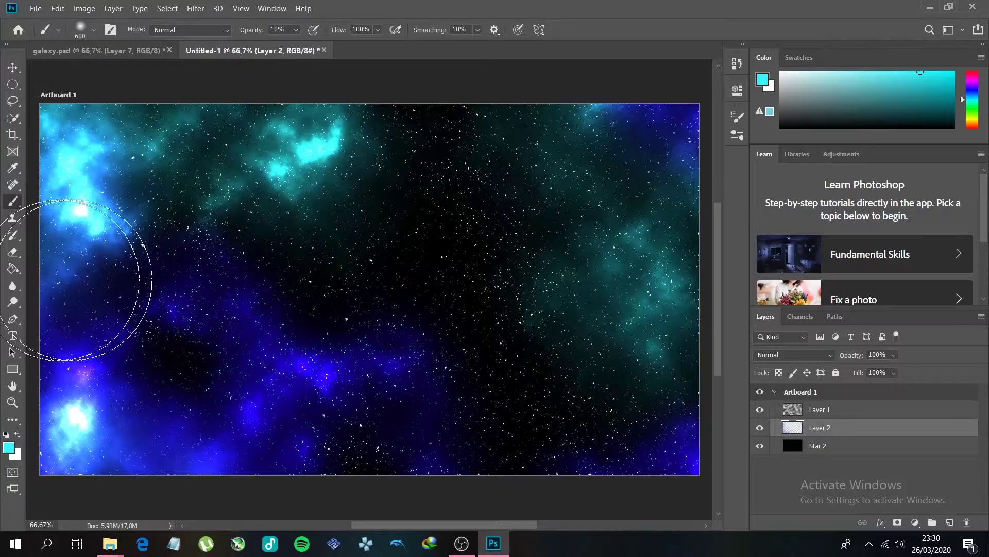
mouse_move(407, 159)
mouse_down()
mouse_move(254, 137)
mouse_move(387, 166)
mouse_up()
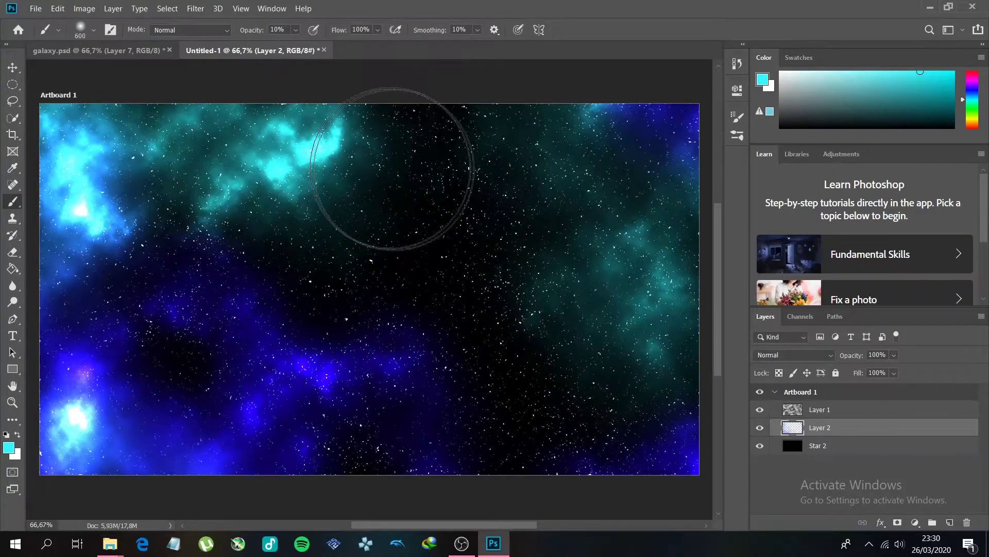
drag(221, 354, 222, 364)
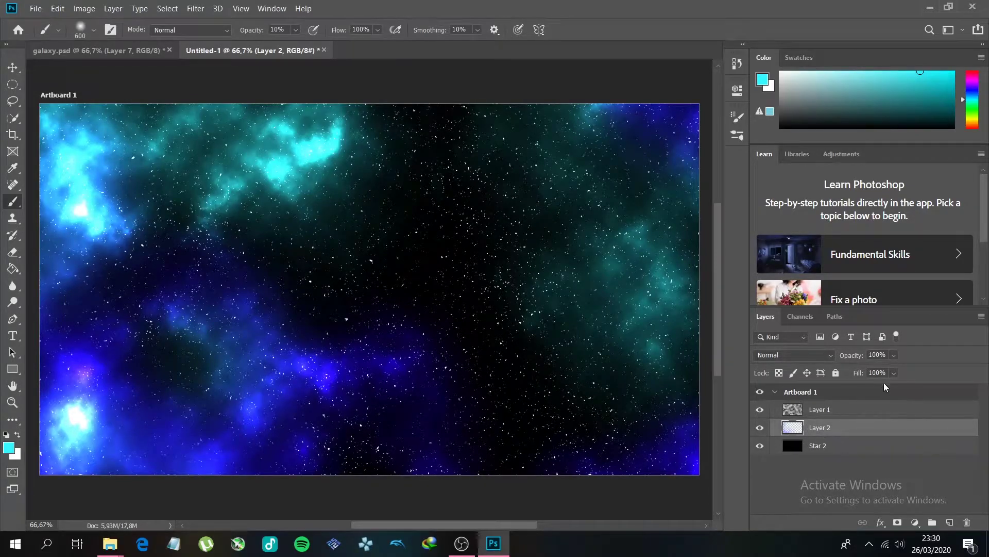
click(541, 492)
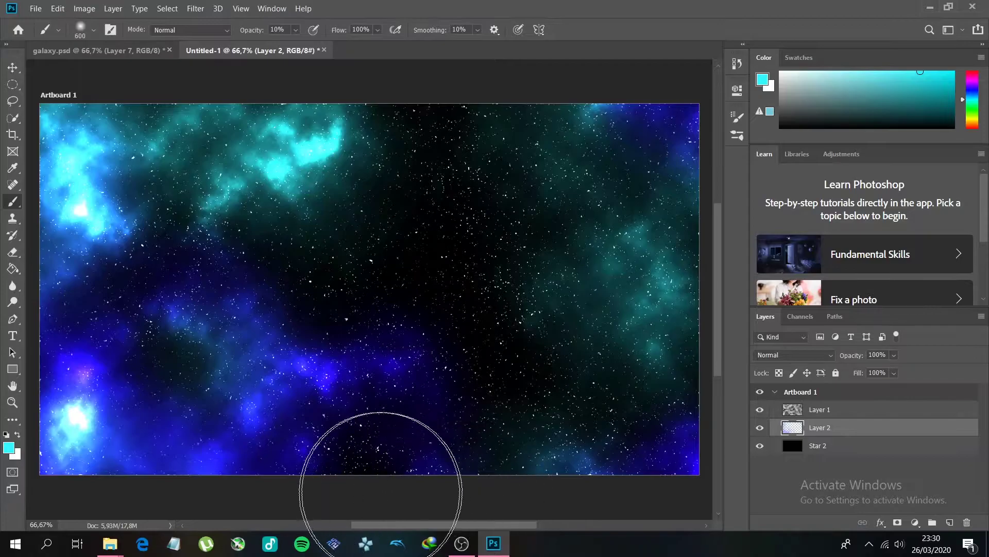
click(365, 477)
Lock Layer 1 fully and make Layer 2 the active layer for painting
click(871, 411)
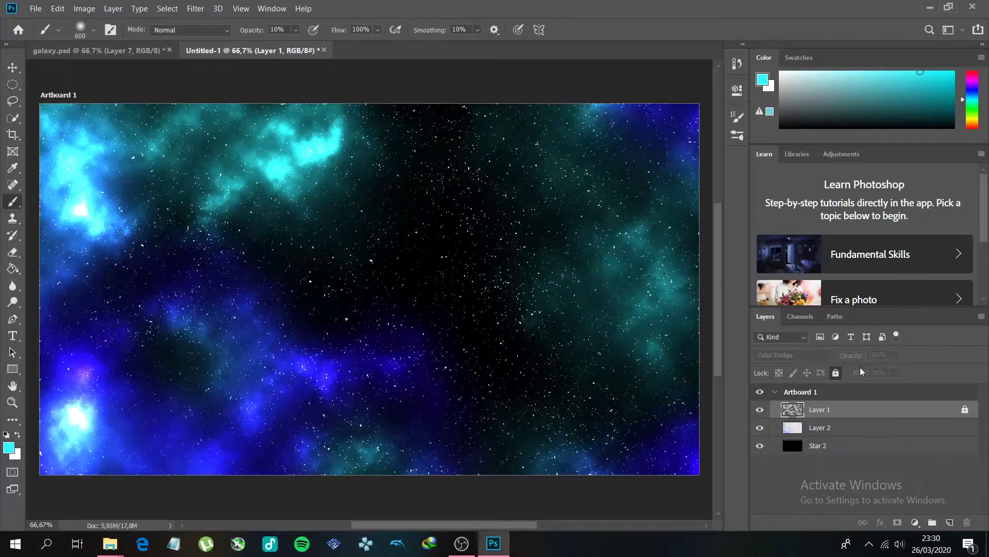
click(896, 428)
click(861, 413)
click(800, 431)
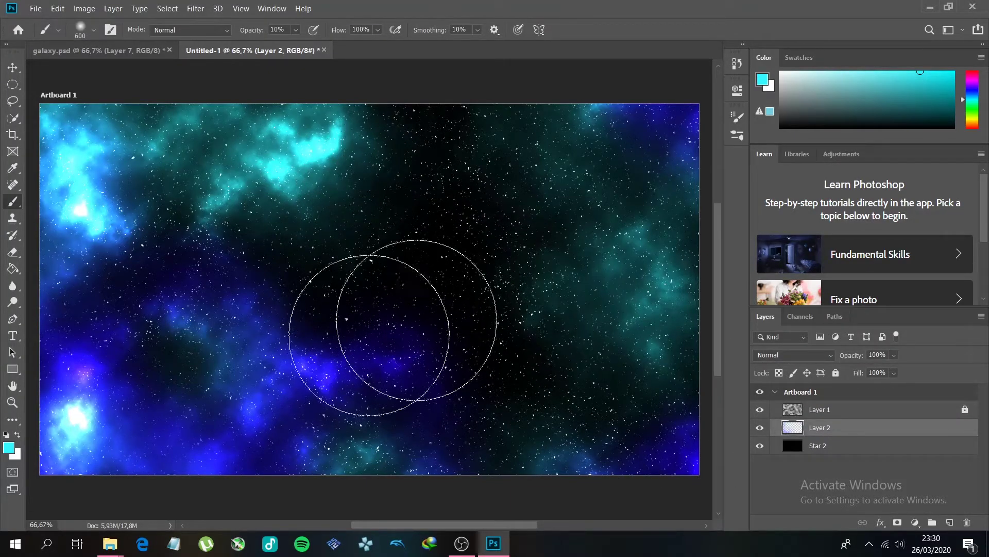
Change the foreground colour to a bright purple, #be3df4
click(9, 447)
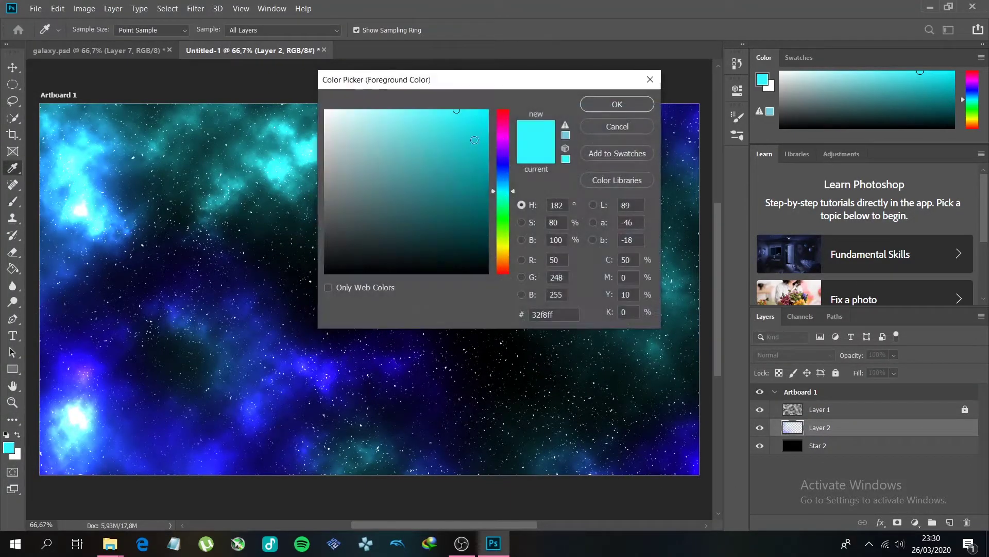
click(503, 139)
click(454, 128)
drag(454, 128, 449, 117)
click(501, 145)
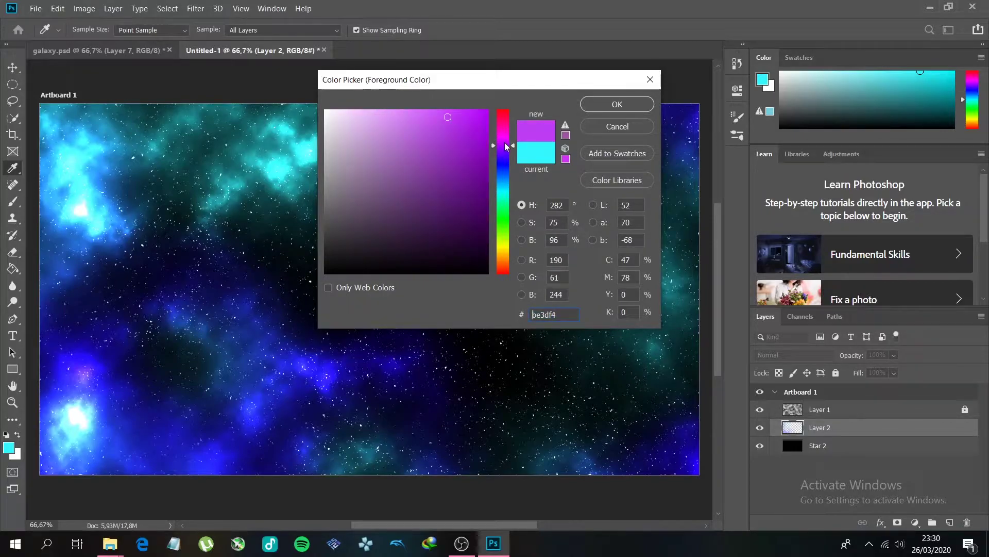
click(609, 109)
Brush purple nebula clouds on Layer 2 through the canvas's centre-right, upper middle and lower-left areas
key(b)
mouse_move(457, 435)
mouse_down()
mouse_move(502, 347)
mouse_move(453, 198)
mouse_move(493, 153)
mouse_move(519, 190)
mouse_move(343, 156)
mouse_move(300, 225)
mouse_move(474, 256)
mouse_move(93, 194)
mouse_move(144, 232)
mouse_up()
mouse_move(618, 157)
mouse_down()
mouse_move(478, 123)
mouse_move(358, 165)
mouse_move(305, 186)
mouse_move(324, 192)
mouse_move(188, 309)
mouse_up()
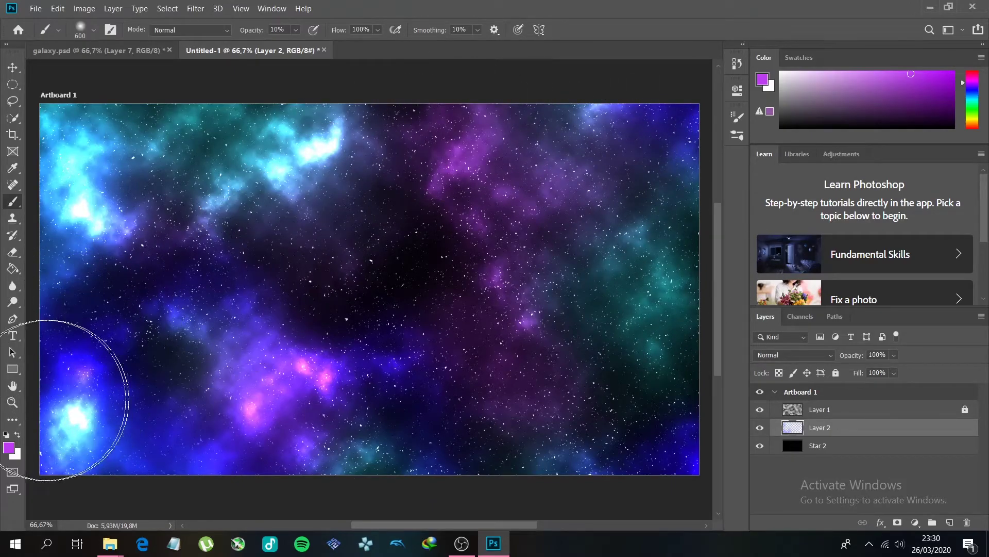
Change the foreground colour to a light yellow, #fdff4e
click(9, 448)
click(503, 246)
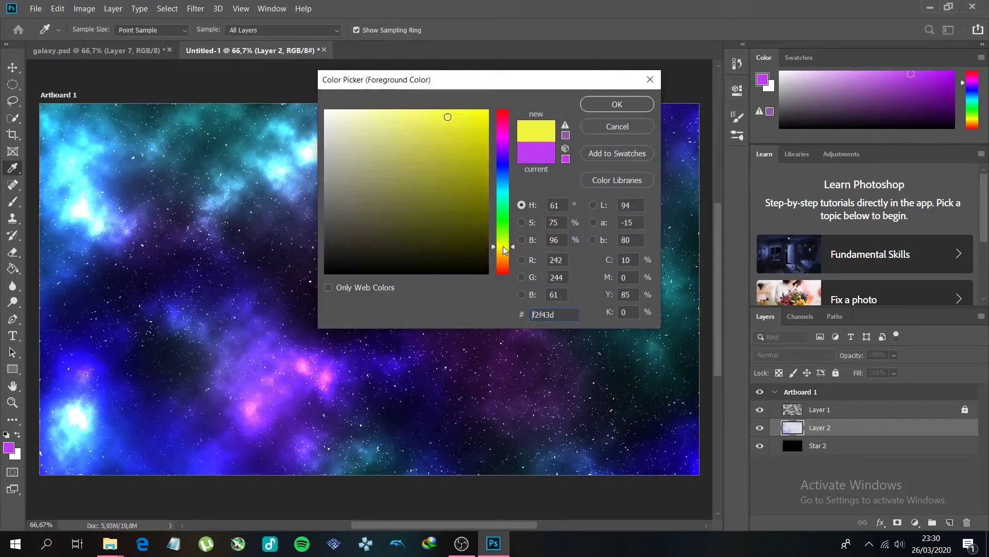
drag(433, 121, 431, 107)
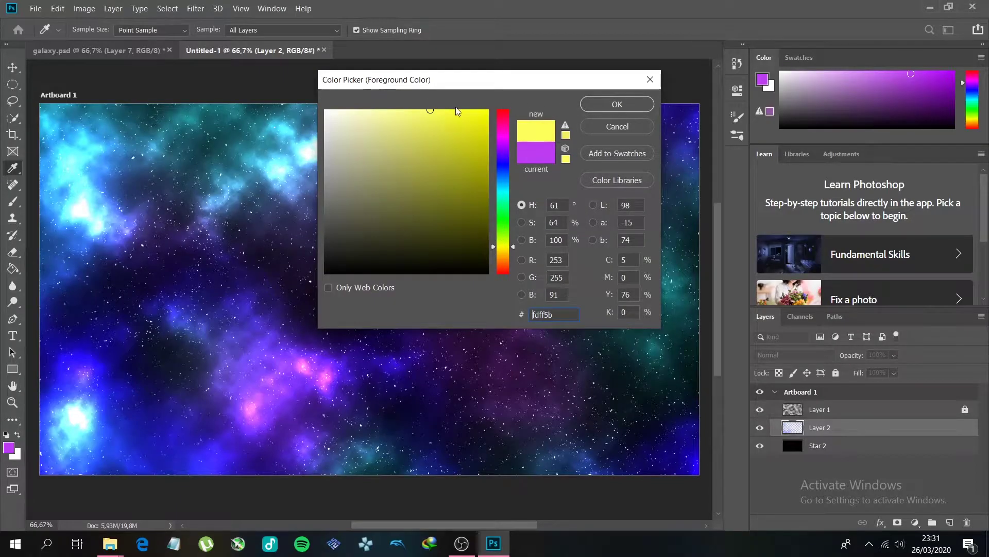
click(438, 110)
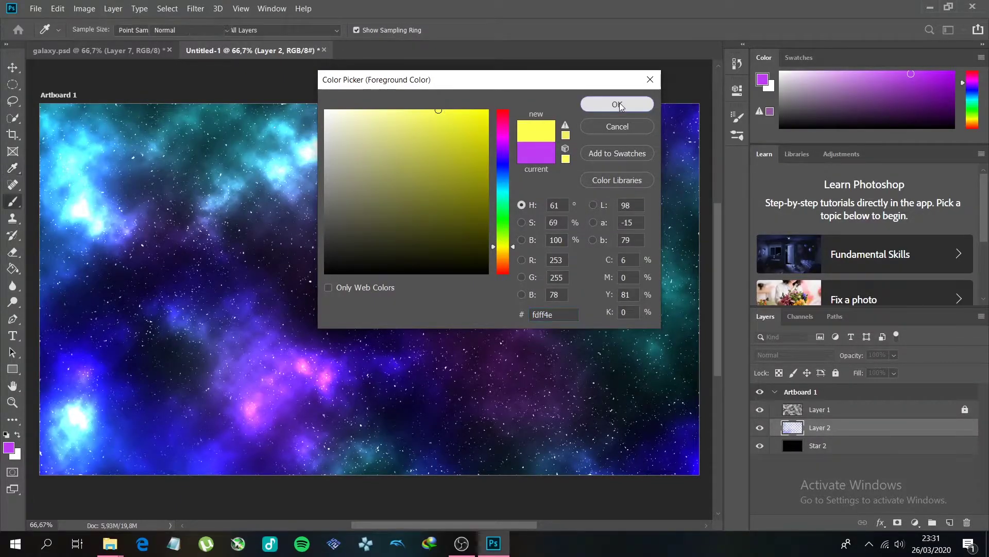
click(618, 105)
Dab soft yellow highlights on Layer 2 over the lower-left, lower-right, upper-right, upper-left, left-side and upper-middle clouds
key(b)
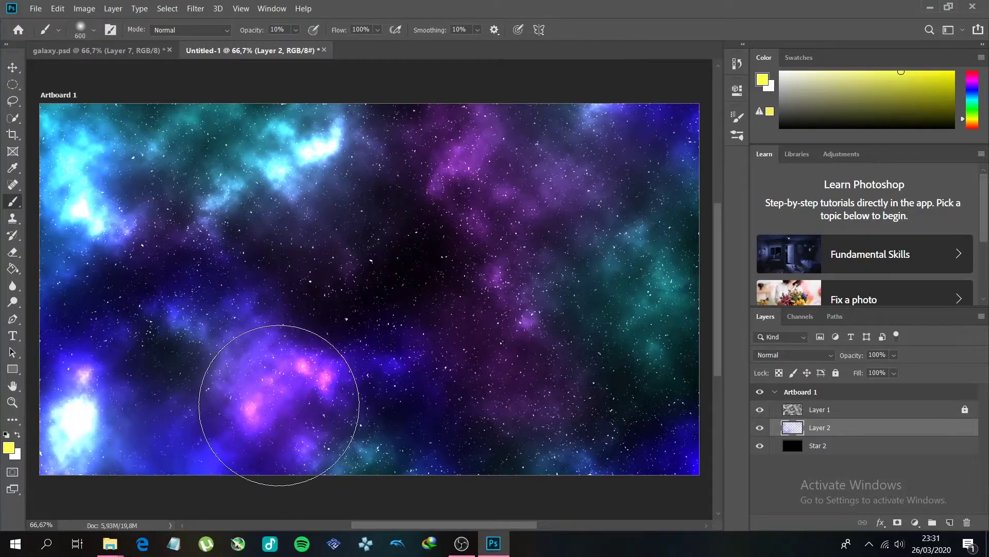
click(278, 406)
click(557, 464)
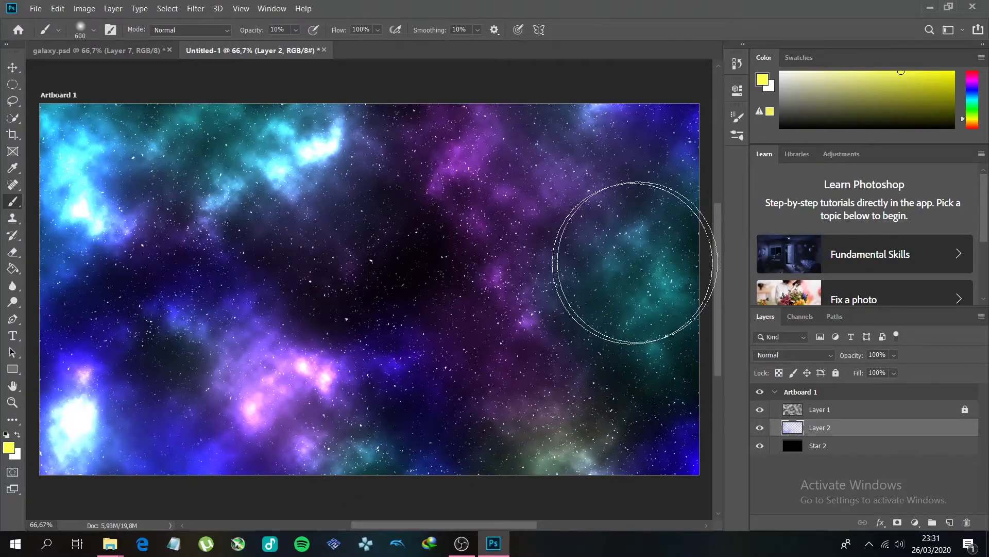
click(592, 155)
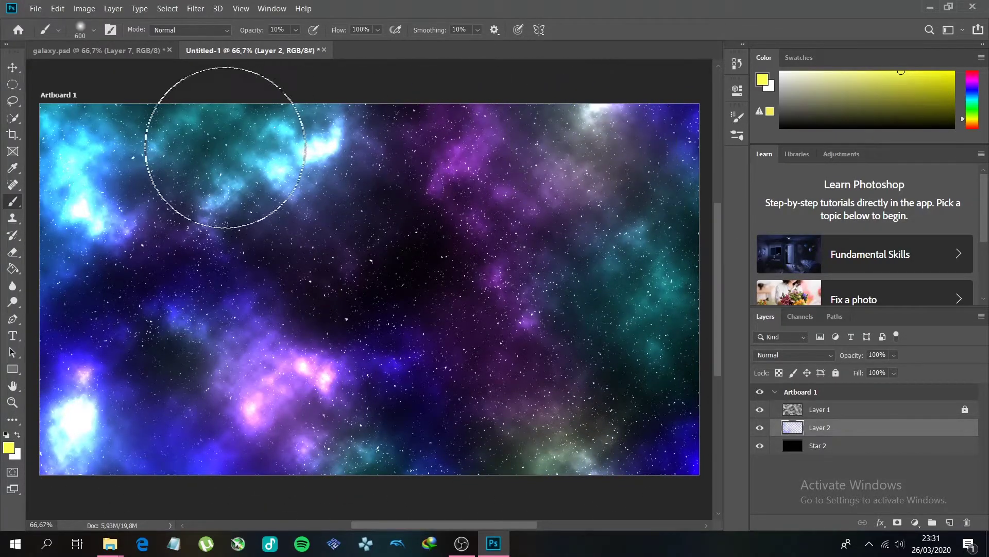
click(175, 165)
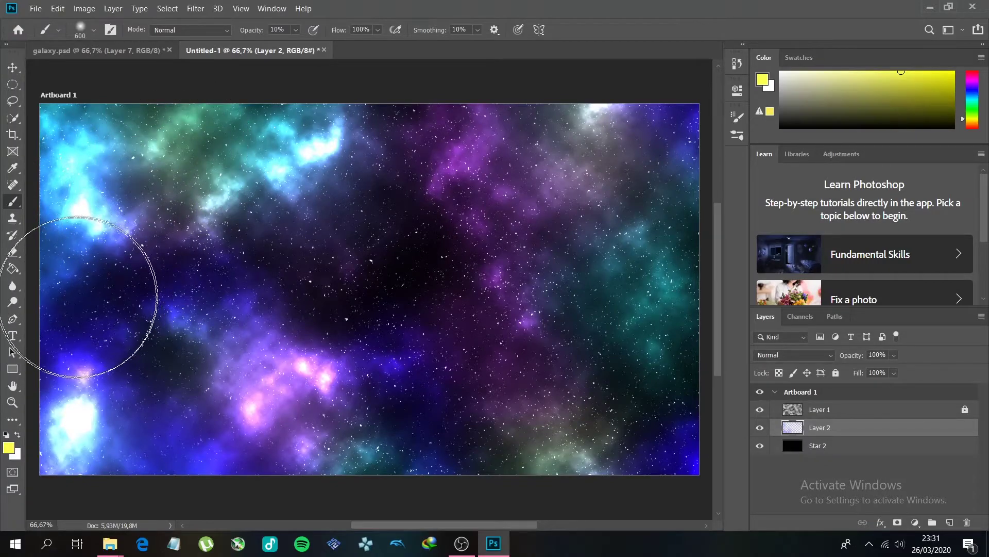
click(90, 284)
click(423, 170)
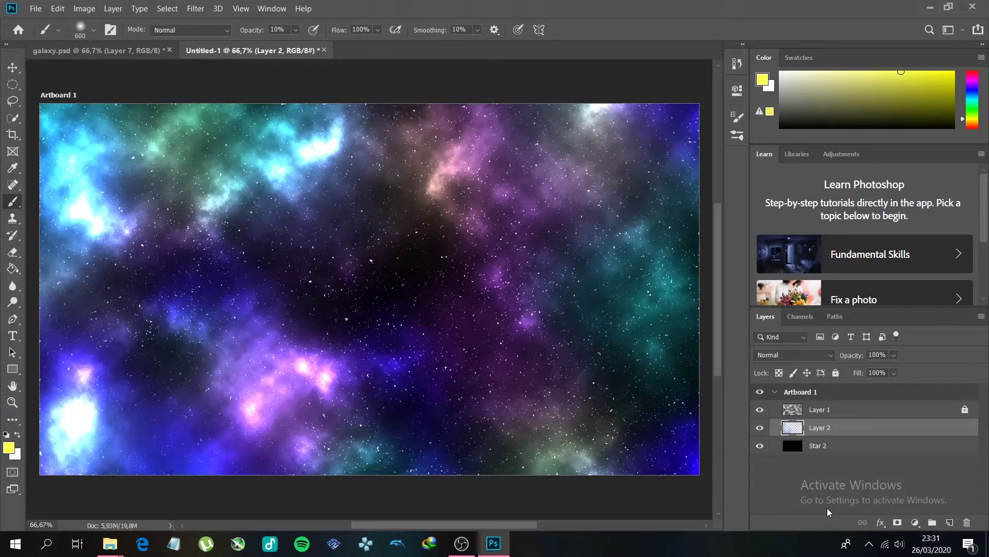
Reduce Layer 2's opacity to 78%
click(894, 355)
click(896, 370)
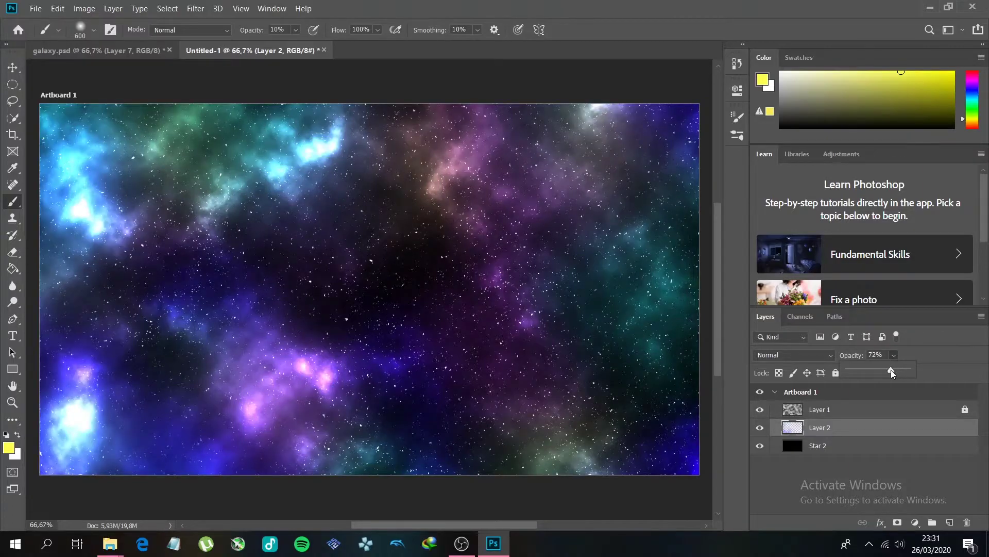
mouse_move(897, 370)
mouse_down()
mouse_move(862, 369)
mouse_move(898, 369)
mouse_up()
click(941, 336)
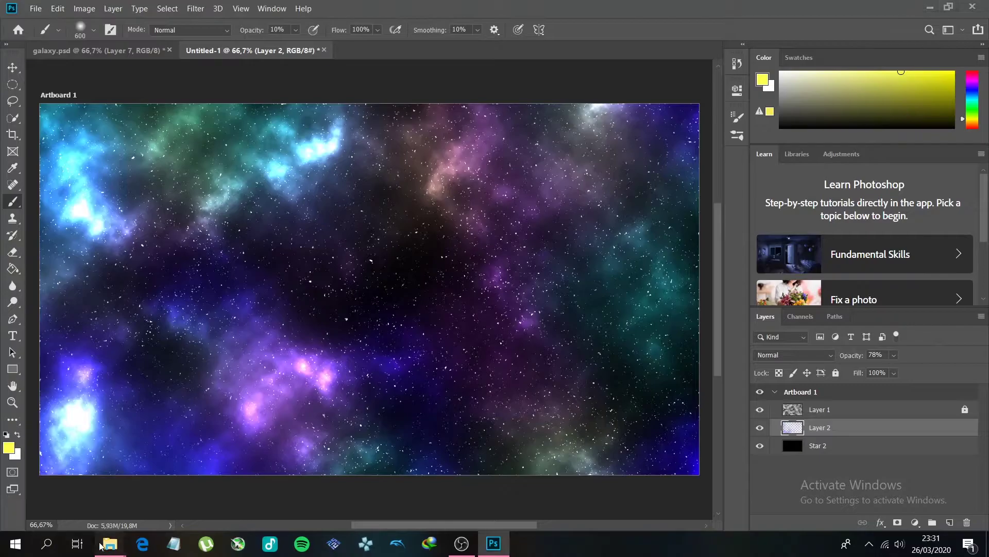
Switch to File Explorer and compare the rock texture images in the Documents folder as candidates for the planet
mouse_move(110, 543)
click(98, 485)
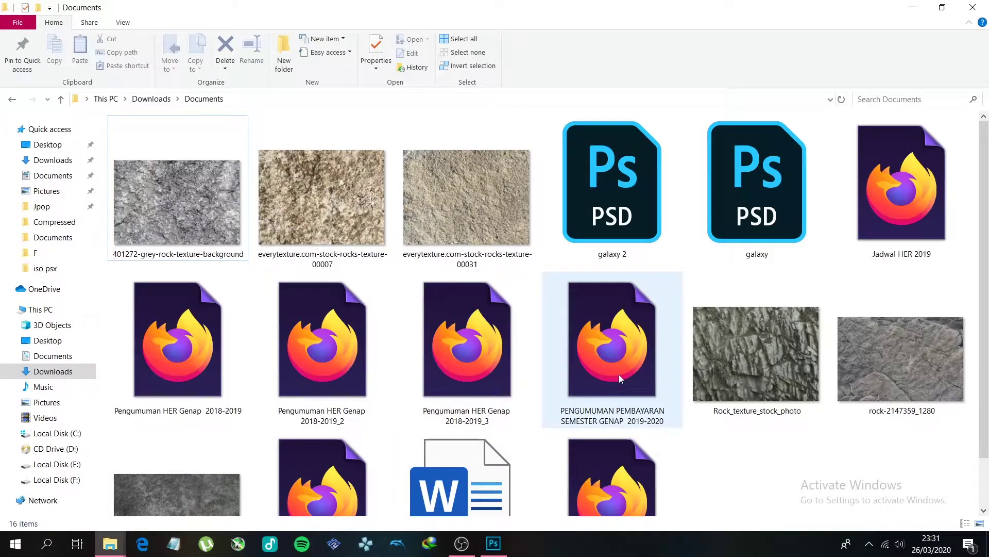
click(757, 342)
click(896, 357)
click(492, 211)
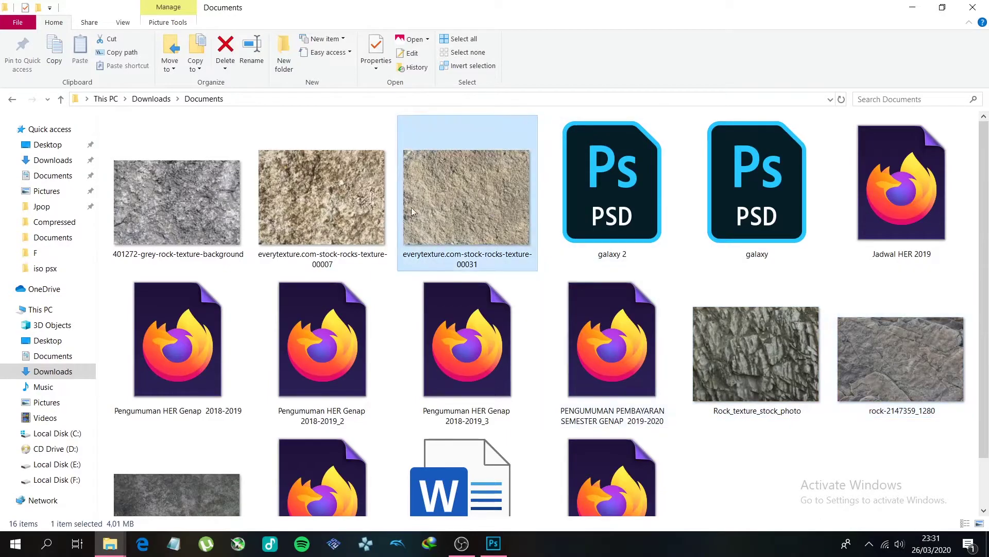
click(354, 208)
click(224, 207)
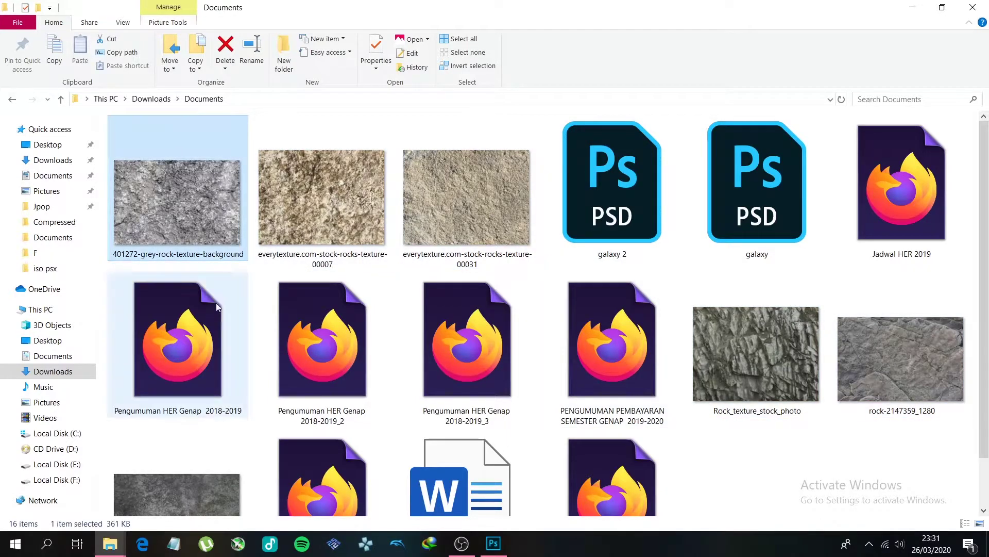
click(336, 211)
click(459, 209)
click(201, 208)
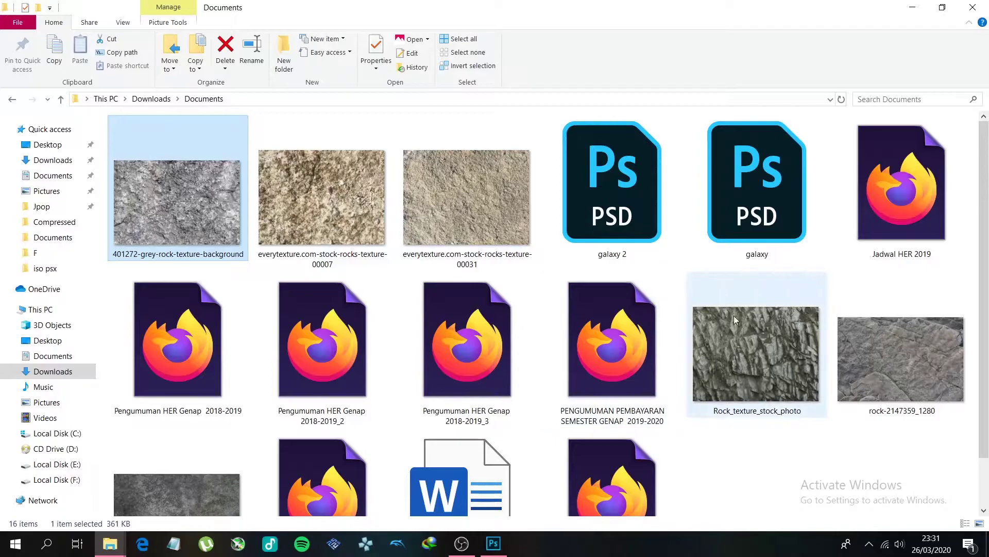
Place rock-2147359_1280 from the Documents folder into the Photoshop galaxy artboard and enlarge it about its centre to roughly three times its size
click(840, 367)
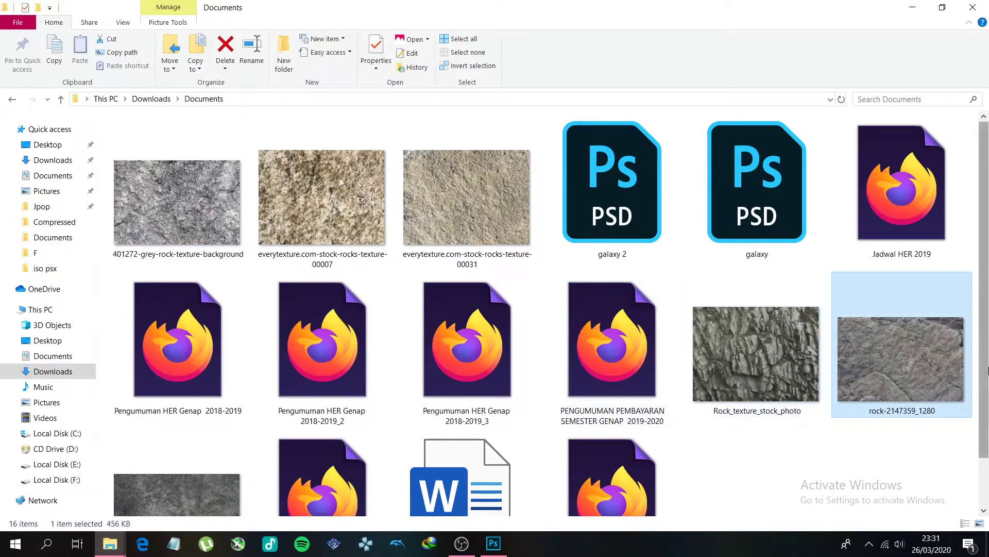
mouse_move(907, 348)
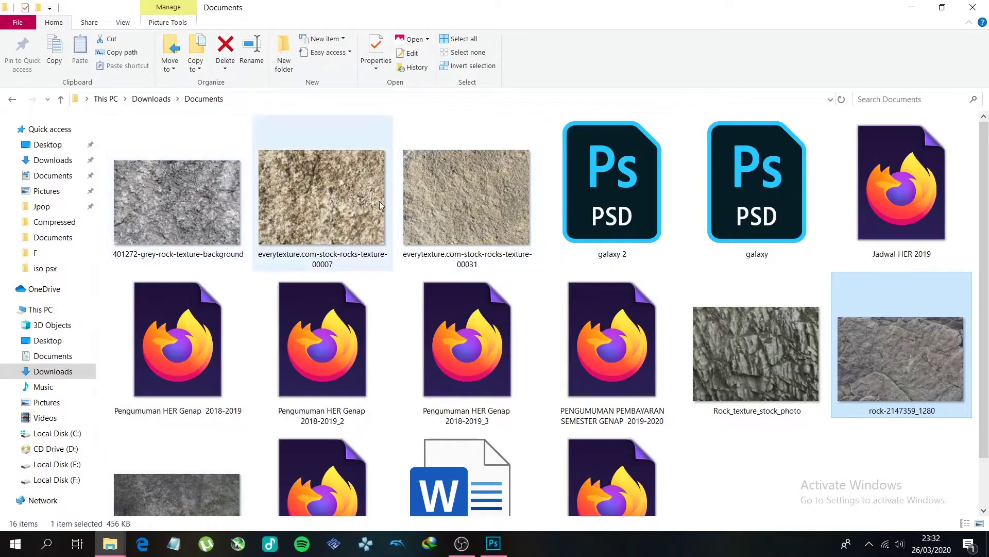
mouse_move(937, 360)
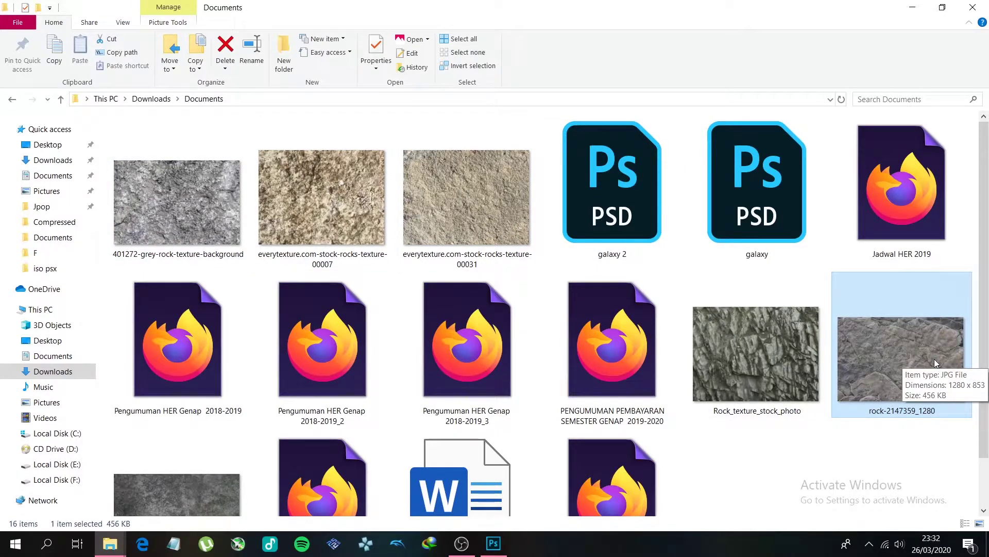
drag(936, 361, 391, 299)
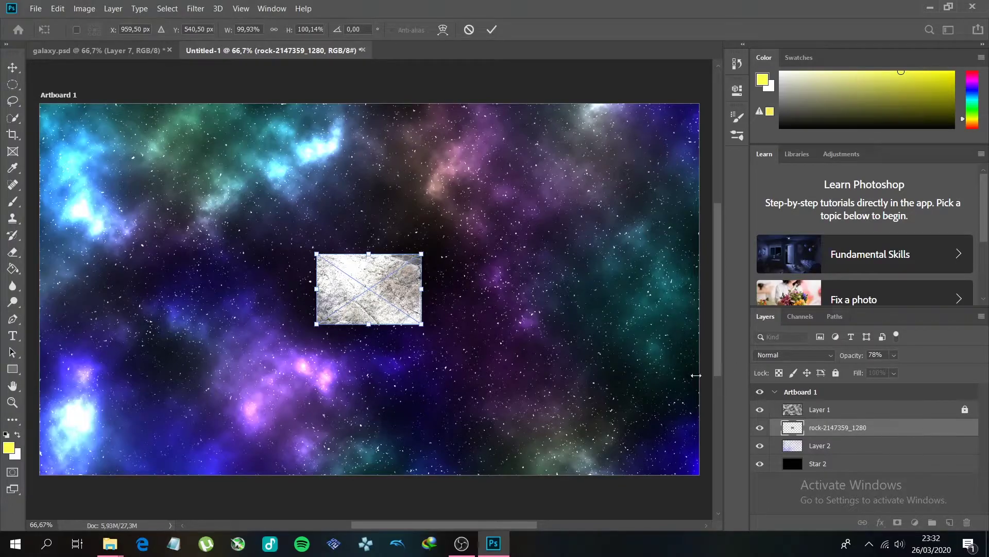
drag(423, 254, 526, 199)
key(Return)
key(b)
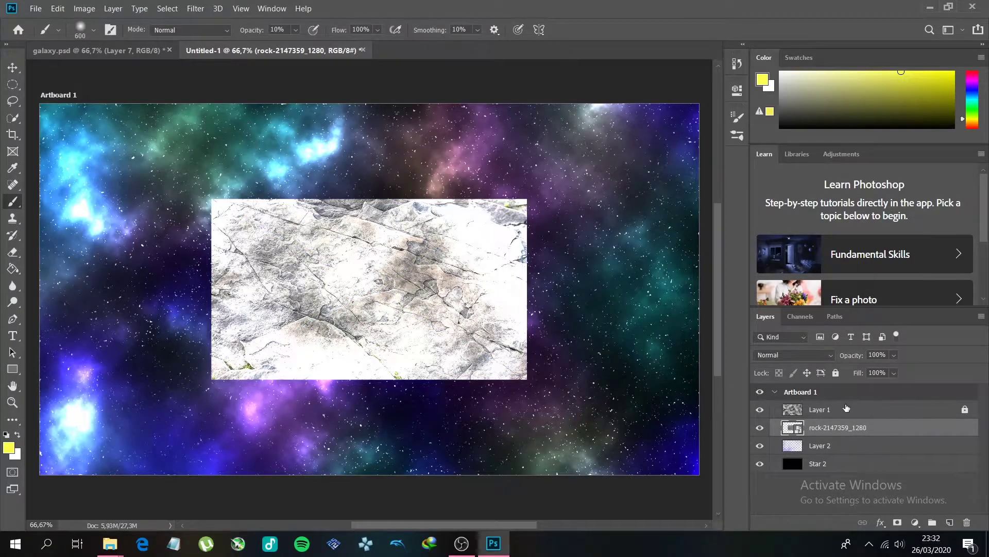
Move the rock-2147359_1280 layer above Layer 1 in the layer stack
click(836, 414)
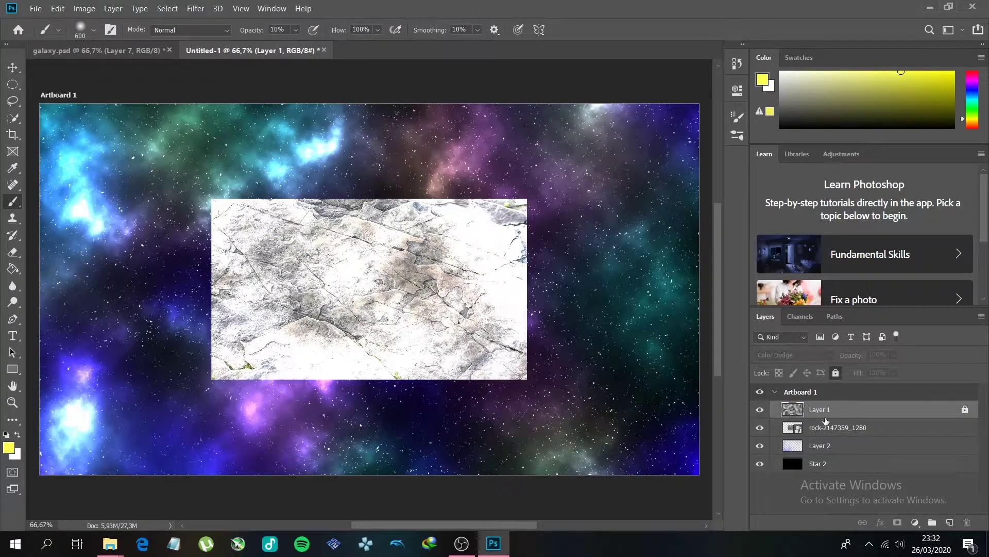
drag(913, 431, 911, 407)
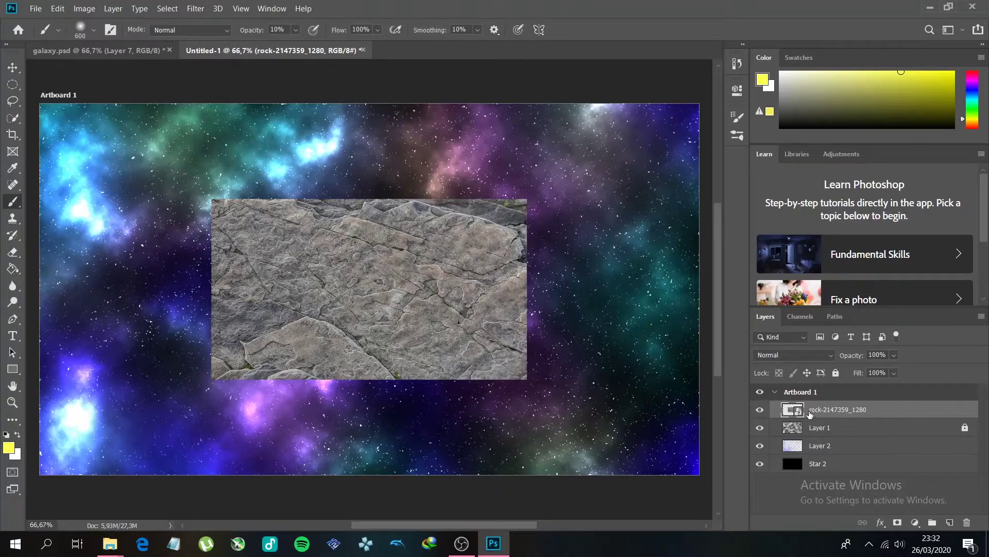
right_click(900, 415)
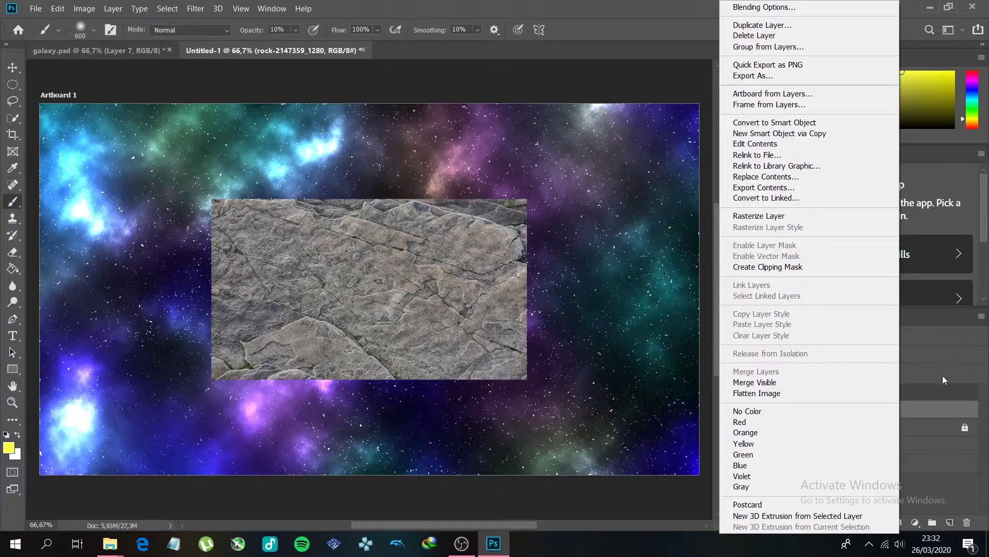
click(946, 414)
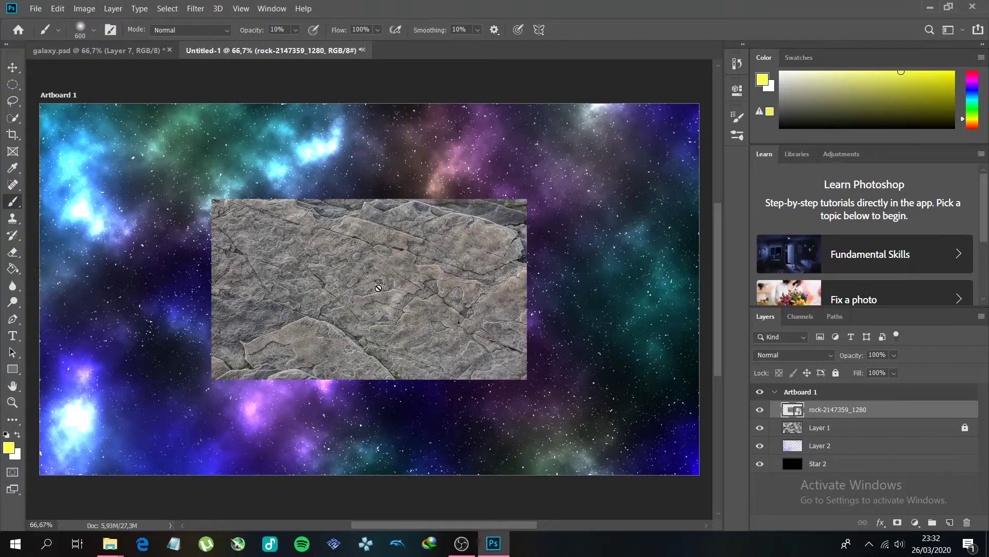
click(12, 67)
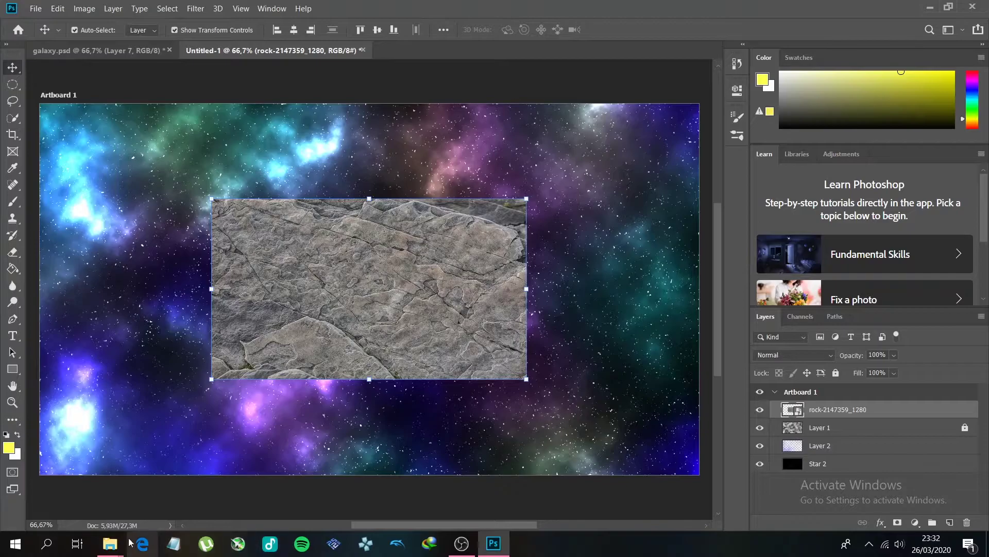
mouse_move(121, 542)
click(61, 484)
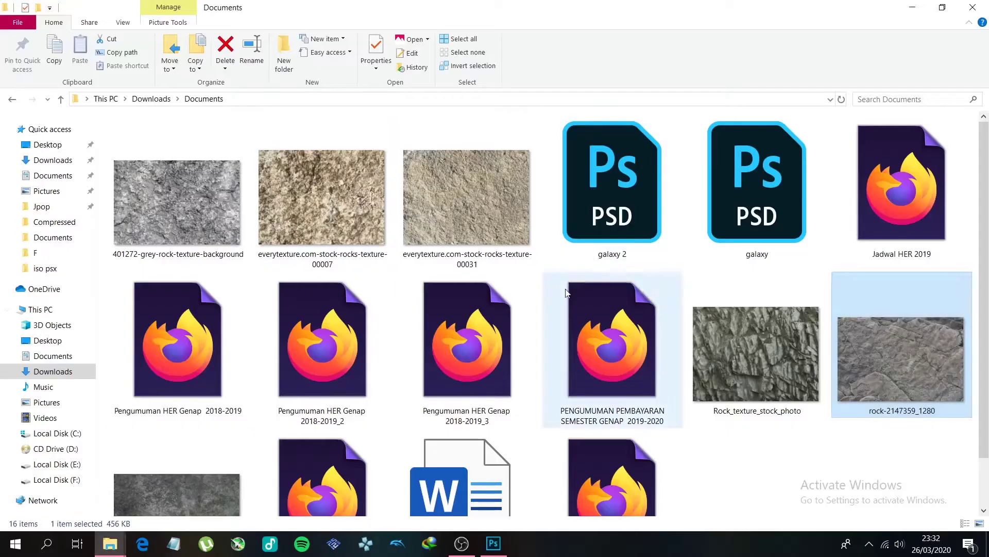
click(493, 542)
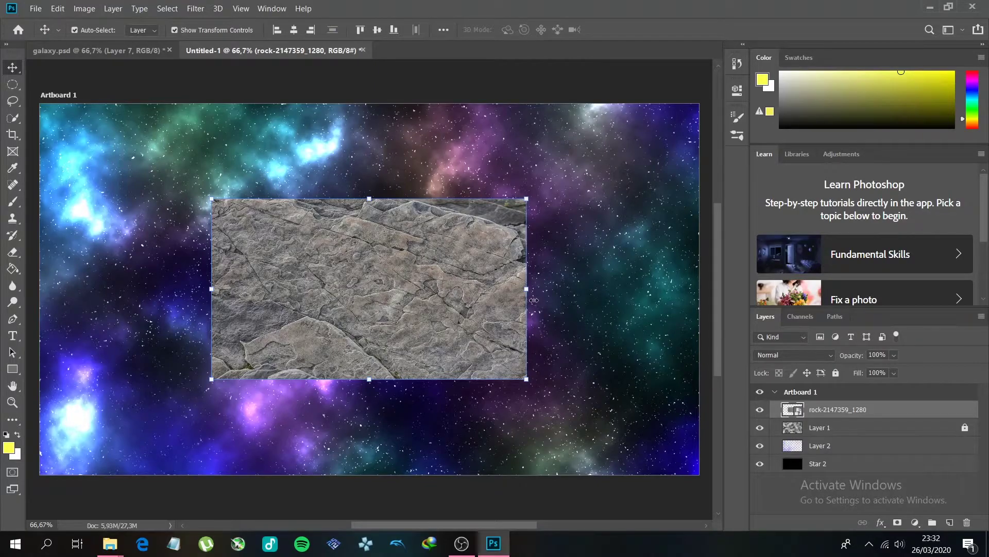
Rasterize the rock-2147359_1280 layer
right_click(911, 409)
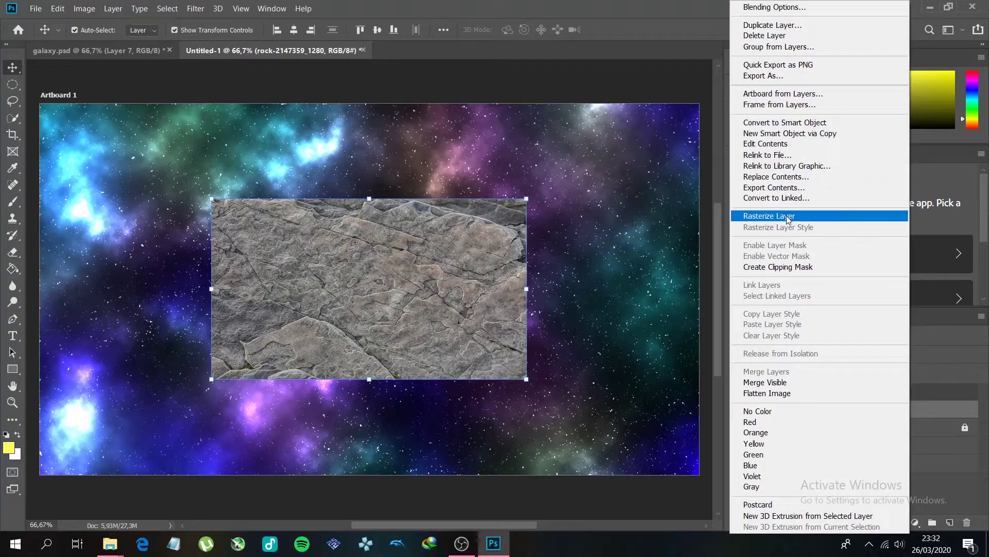
click(790, 217)
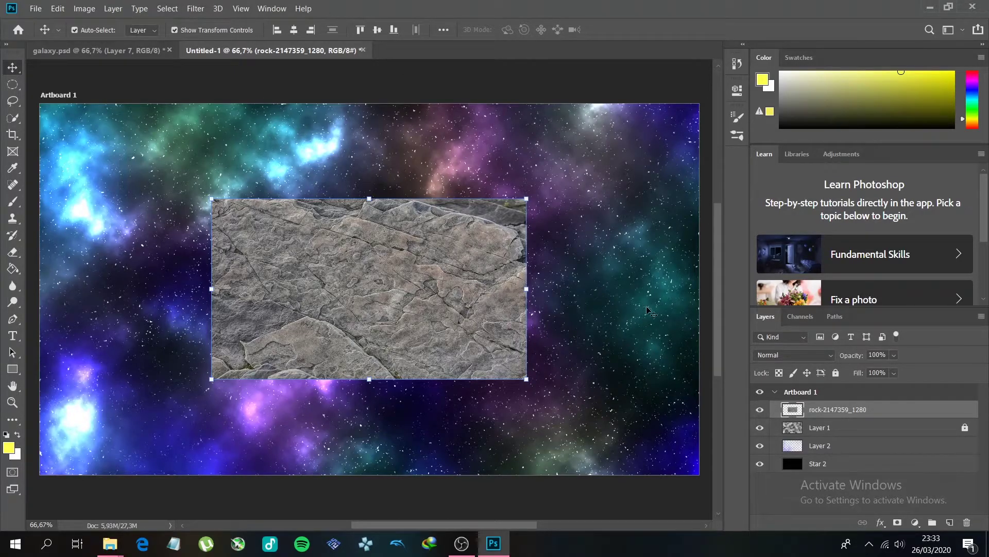
Draw a circular selection over the left part of the rock image, spanning almost its full height, with the Elliptical Marquee tool
scroll(391, 296, up, 3)
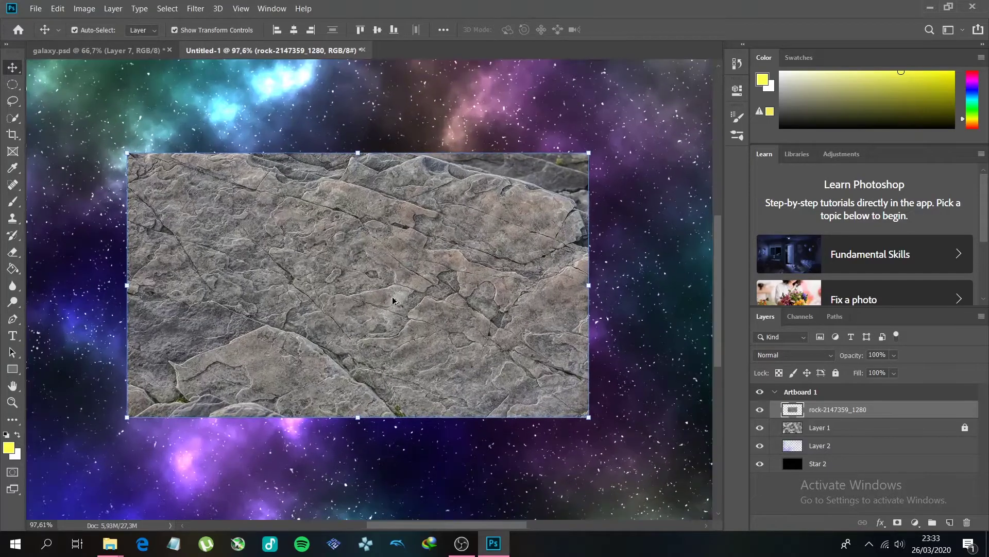
drag(382, 217, 374, 246)
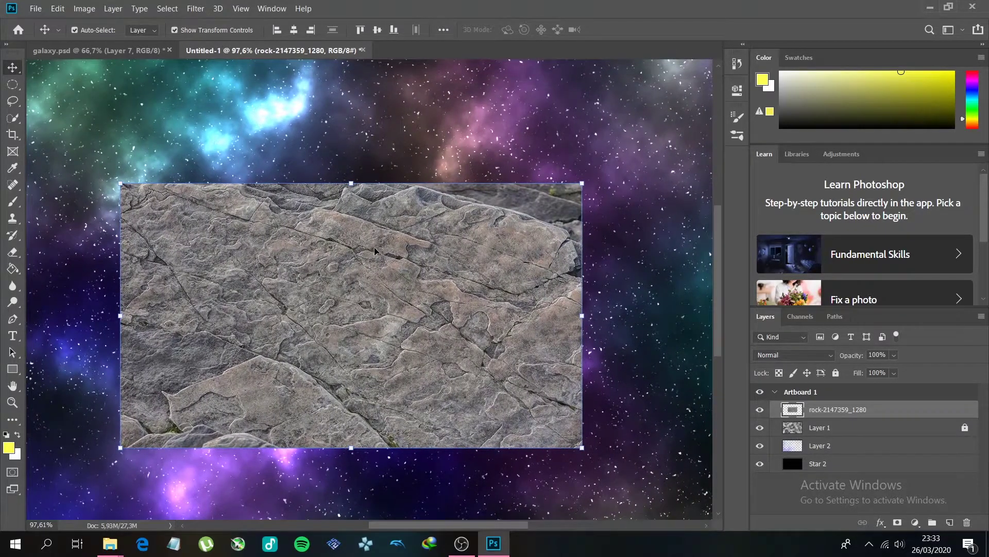
click(12, 84)
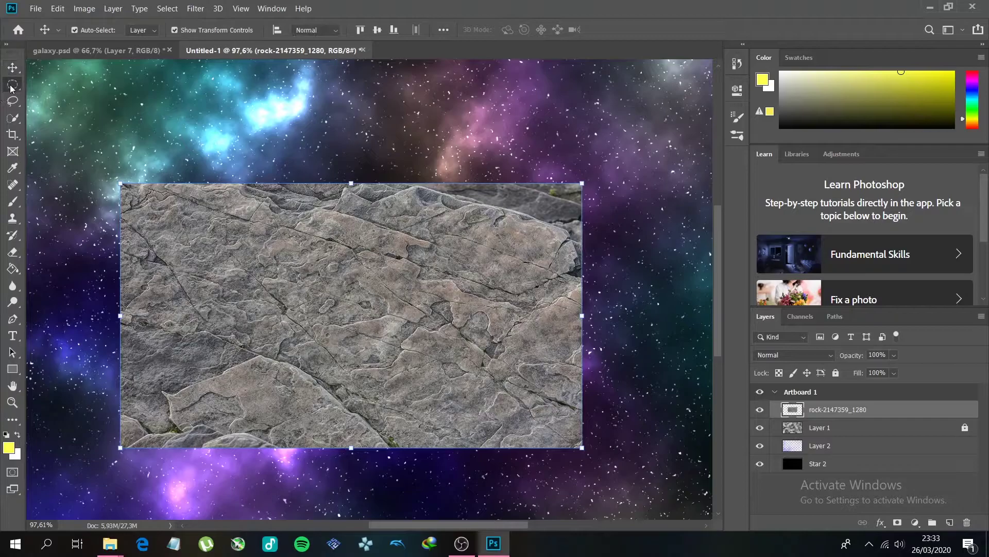
drag(126, 186, 379, 424)
key(ctrl+d)
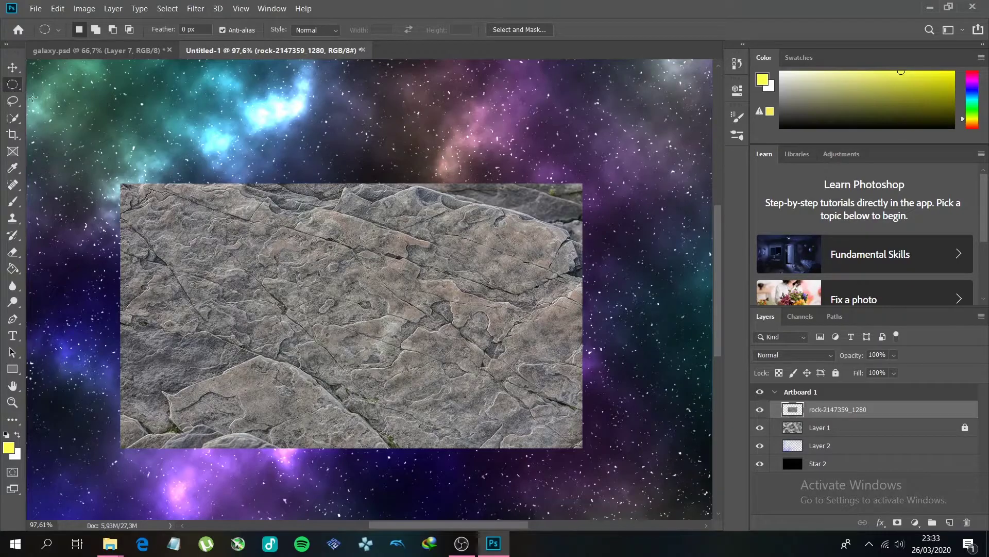
drag(126, 197, 415, 442)
click(397, 315)
drag(124, 185, 435, 444)
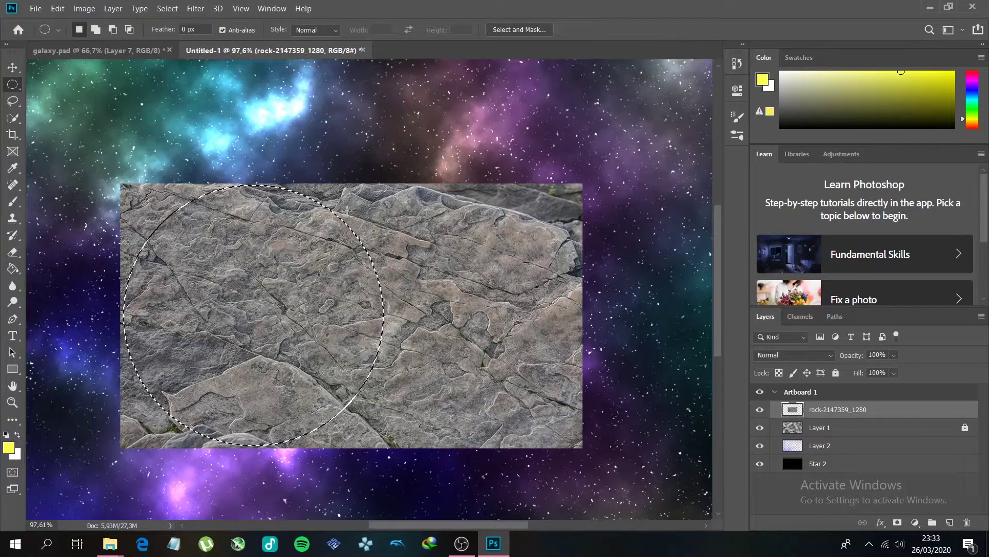
drag(541, 205, 297, 451)
key(ctrl+z)
click(318, 234)
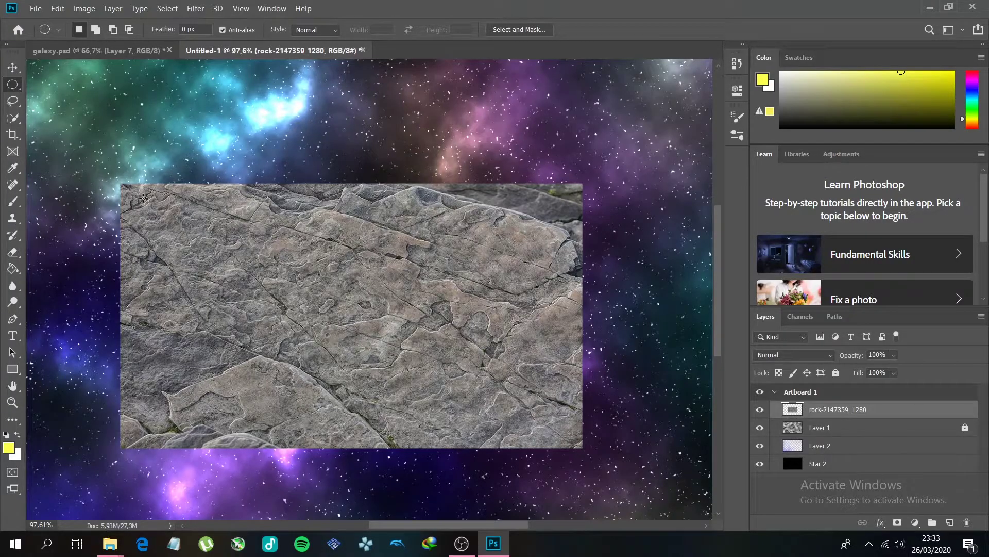
drag(121, 186, 386, 442)
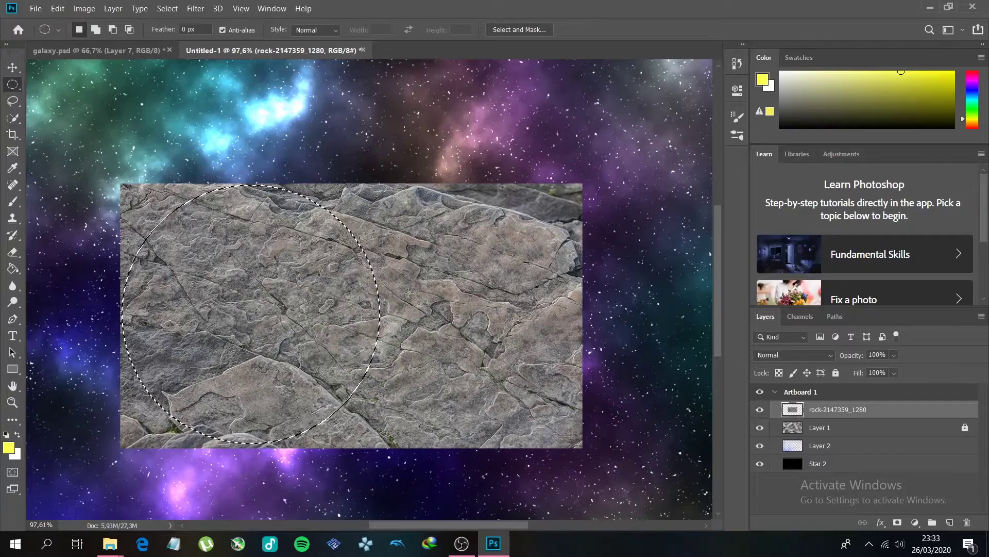
Copy the selected rock circle to a new layer and hide the rock-2147359_1280 layer
right_click(316, 261)
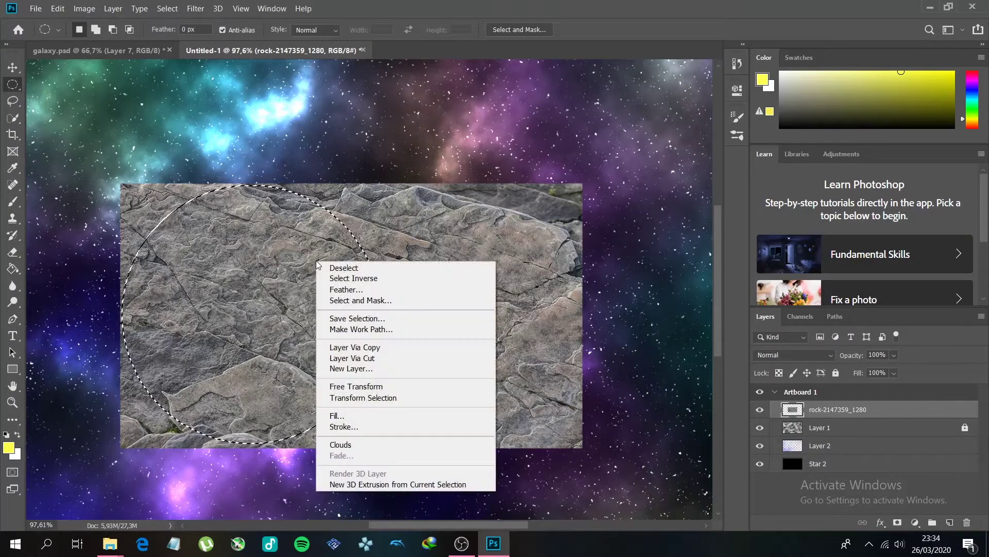
click(410, 349)
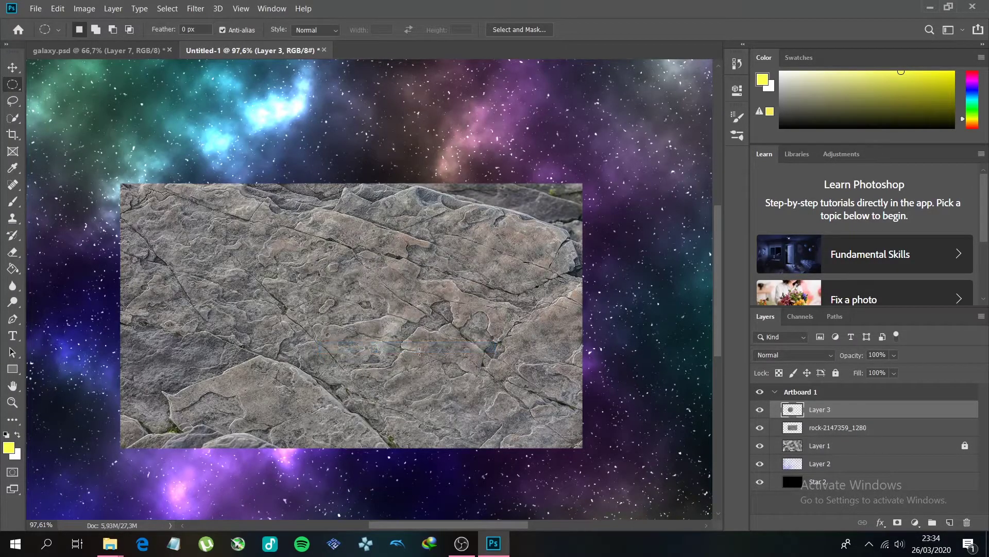
click(760, 427)
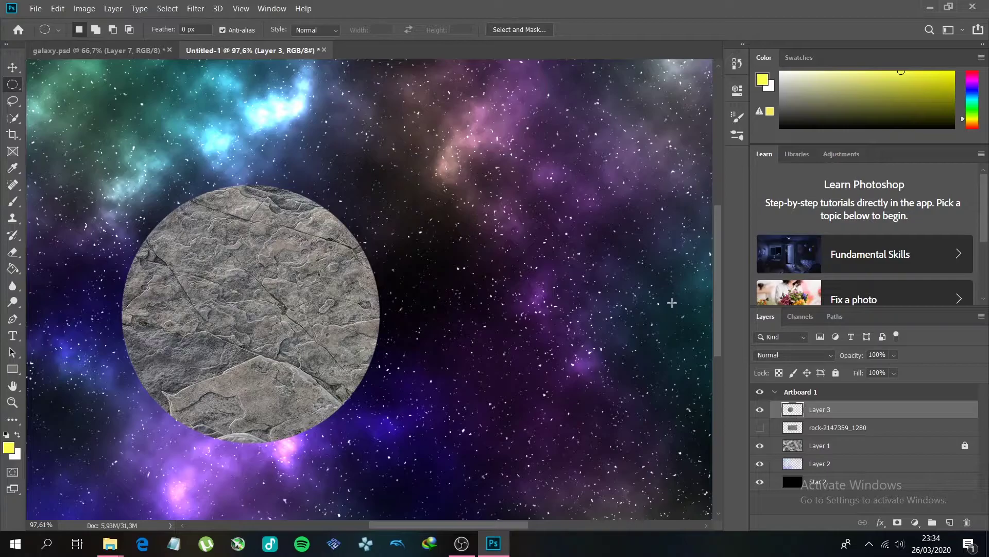
Load the outline of the rock circle on Layer 3 as a selection, keeping Layer 3 active
click(790, 429)
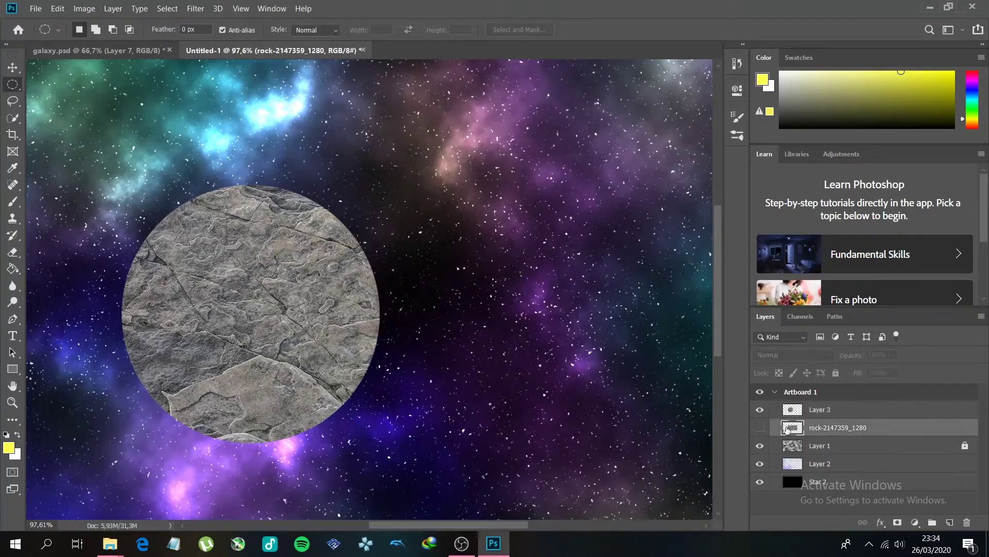
click(791, 412)
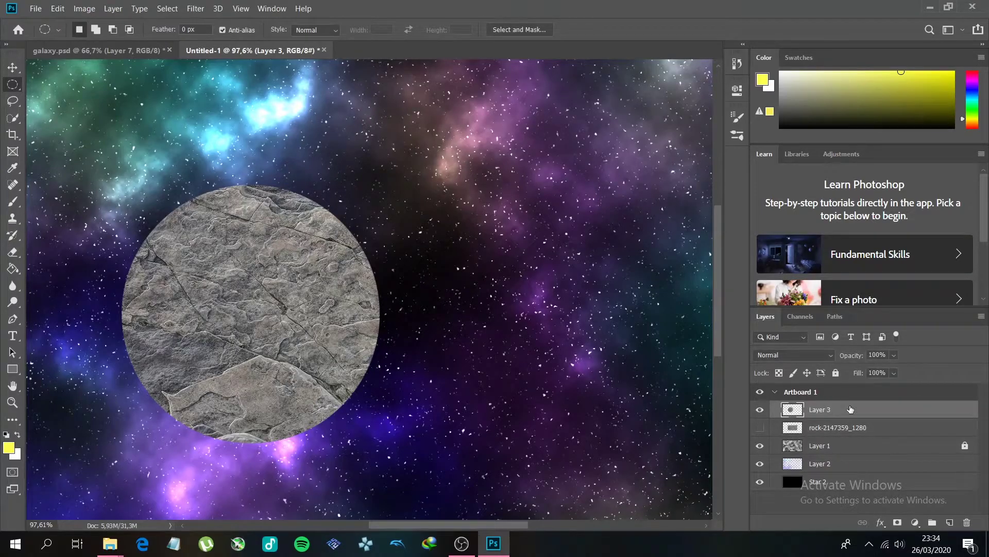
drag(808, 431, 802, 435)
ctrl+click(802, 436)
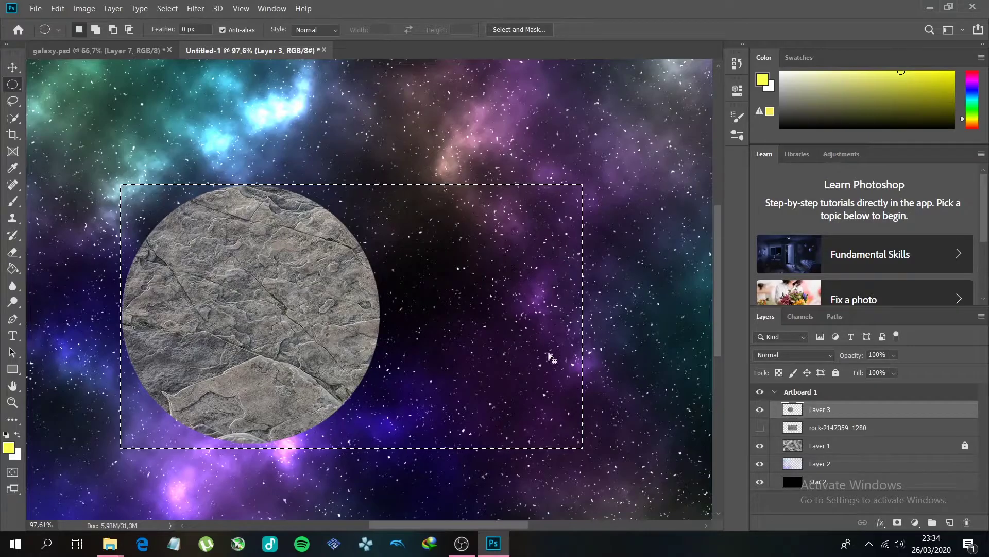
ctrl+click(796, 411)
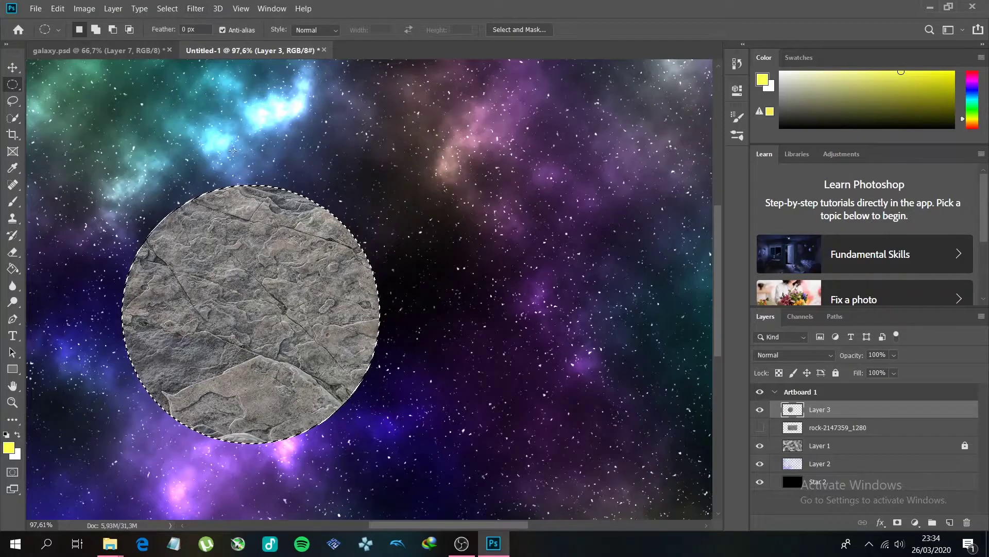
Apply the Spherize filter at 100% in Normal mode to the selected rock circle on Layer 3, then apply it once more
click(196, 9)
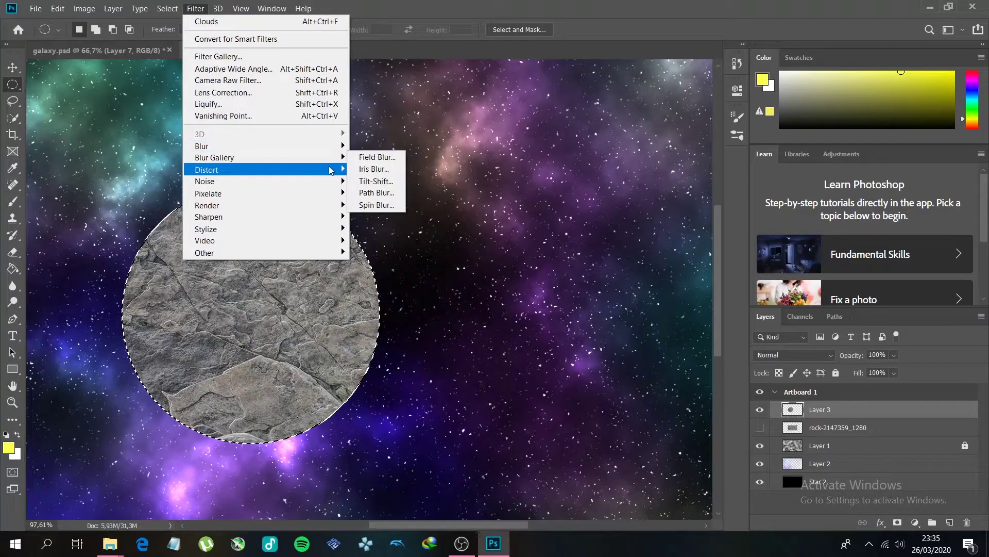
mouse_move(334, 172)
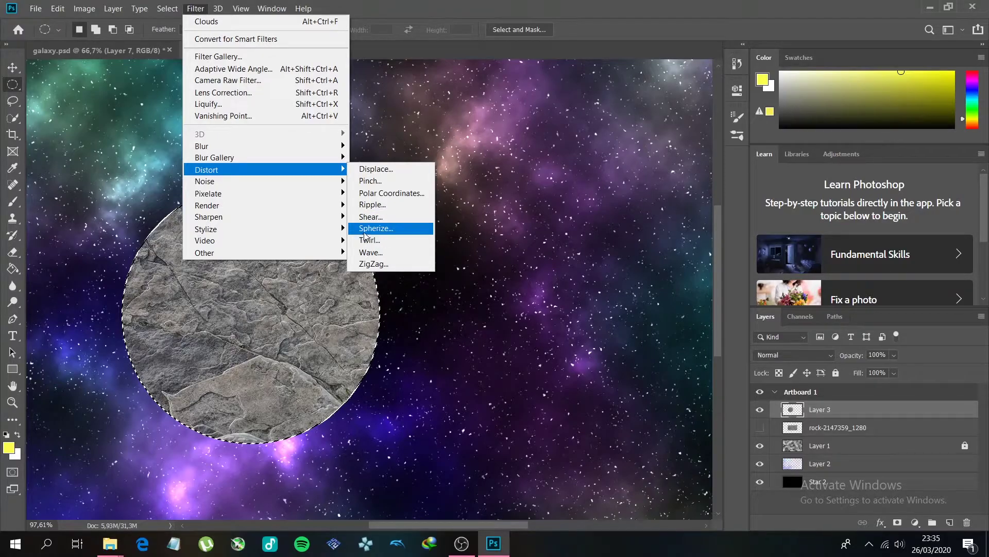
click(397, 233)
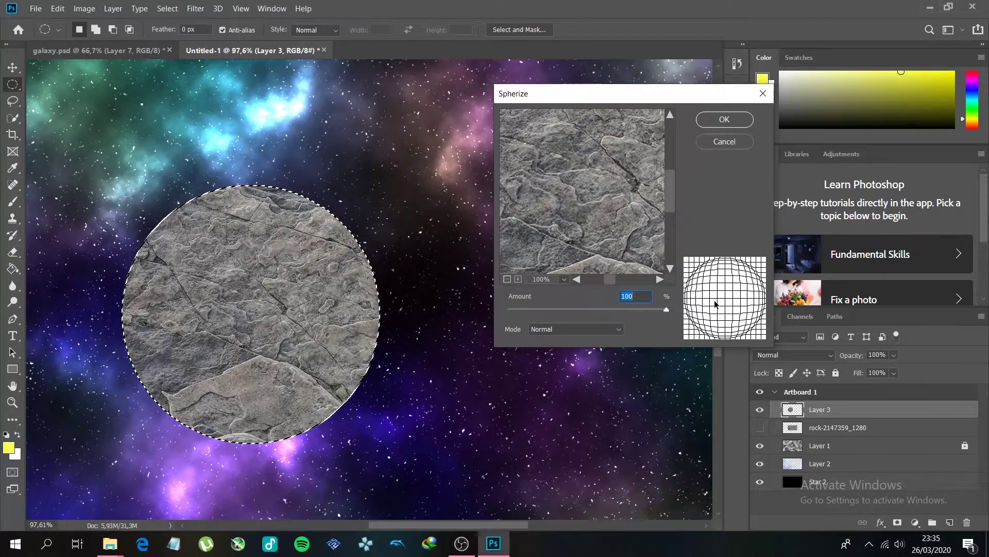
click(507, 279)
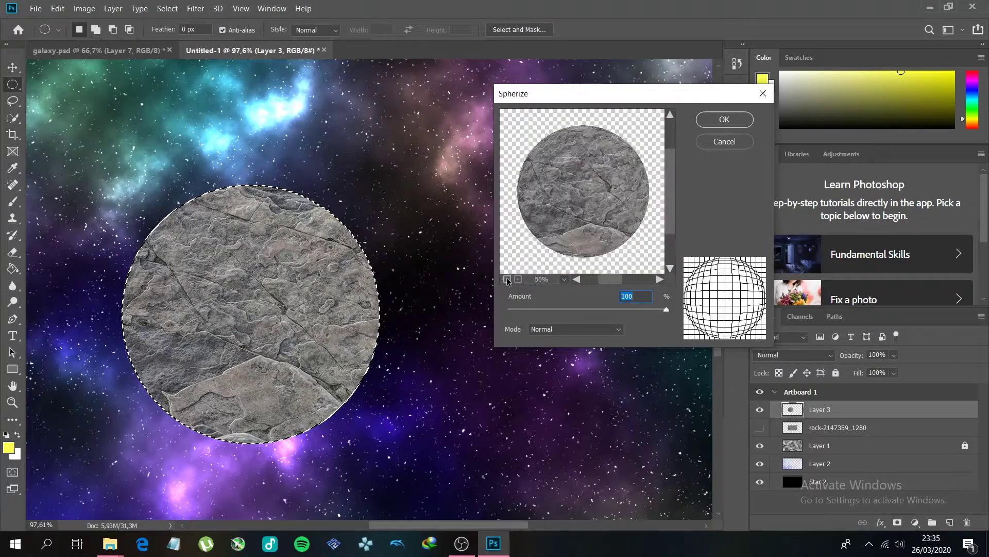
click(507, 279)
click(519, 279)
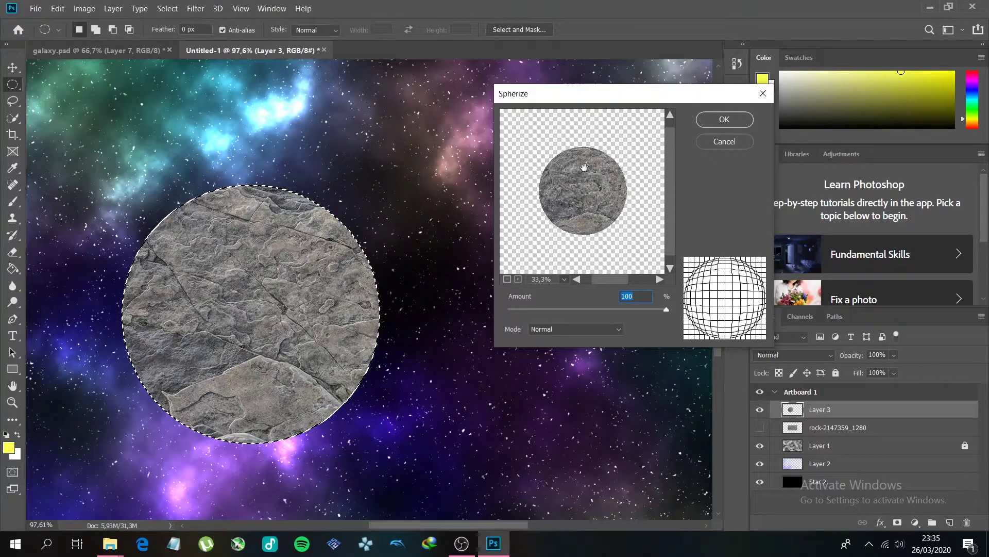
click(724, 120)
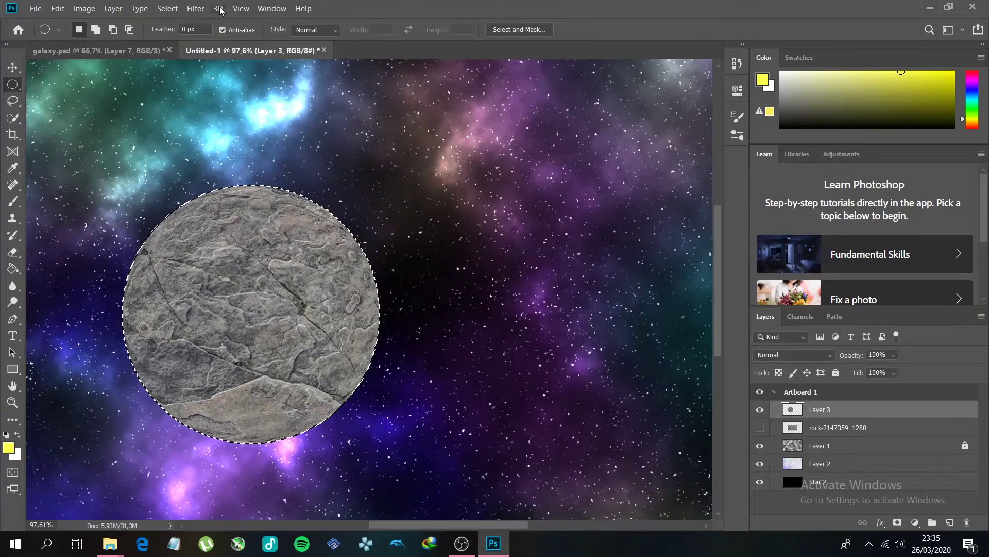
click(196, 9)
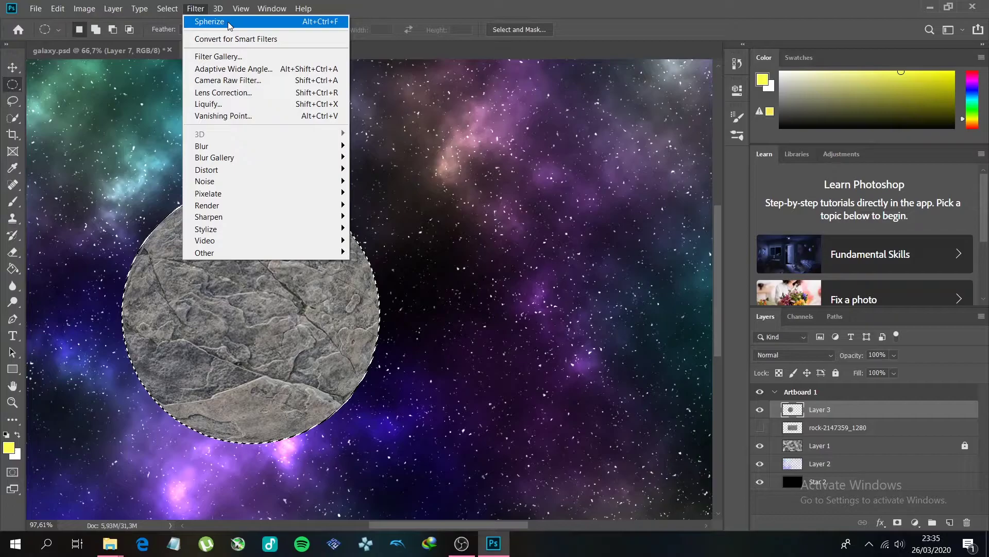
click(227, 22)
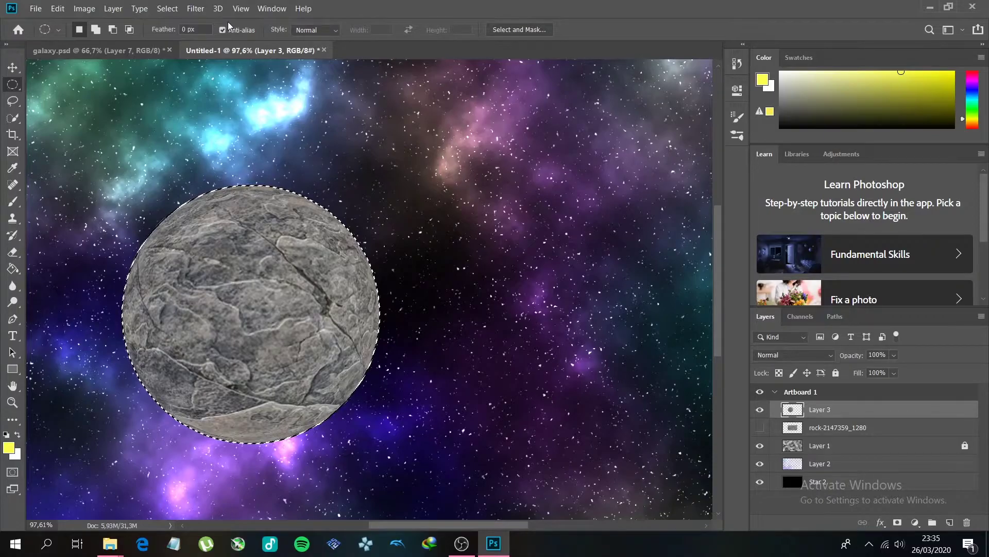
Deselect the rock planet and move it into the right half of the artboard
key(ctrl+d)
click(13, 68)
drag(278, 317, 514, 291)
scroll(477, 309, down, 3)
click(645, 296)
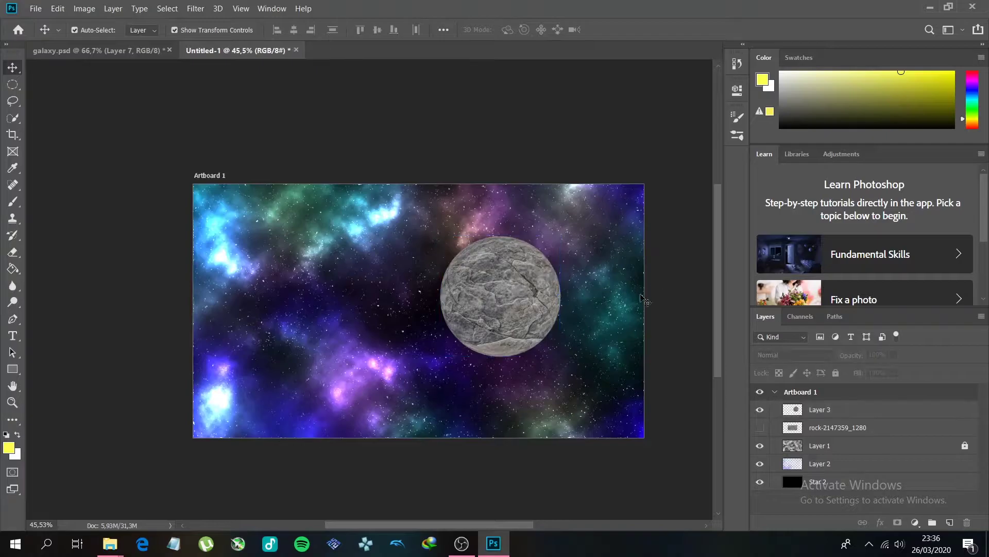
scroll(547, 292, up, 4)
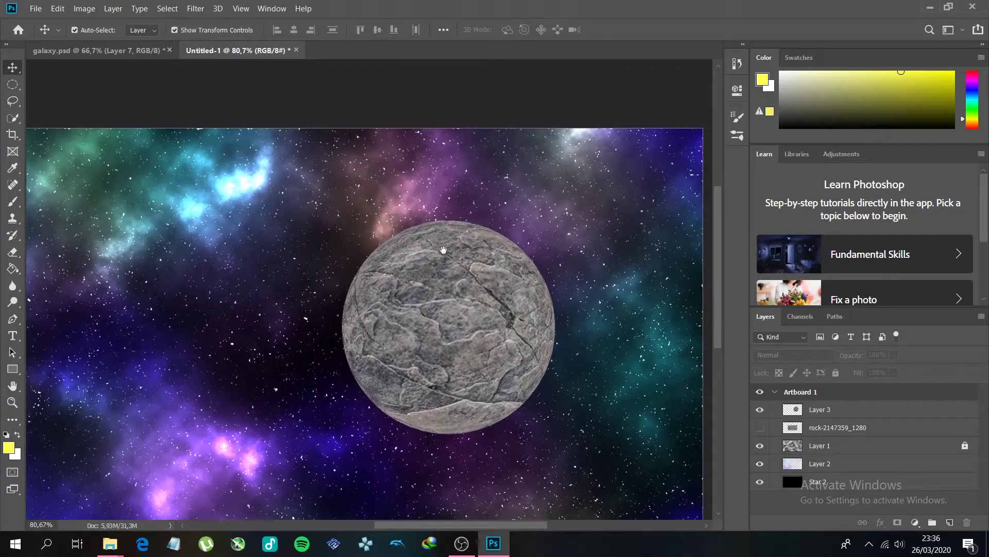
click(451, 295)
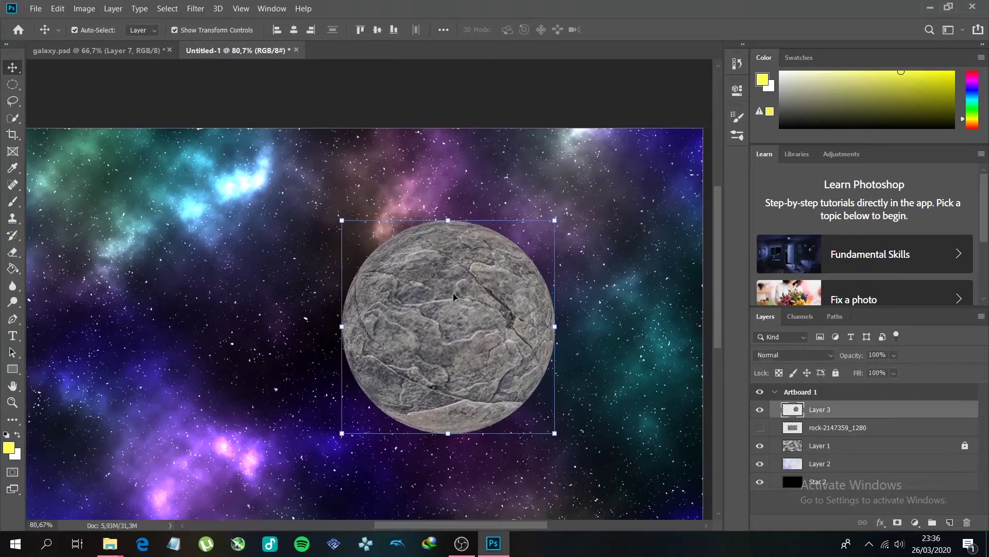
scroll(494, 296, up, 3)
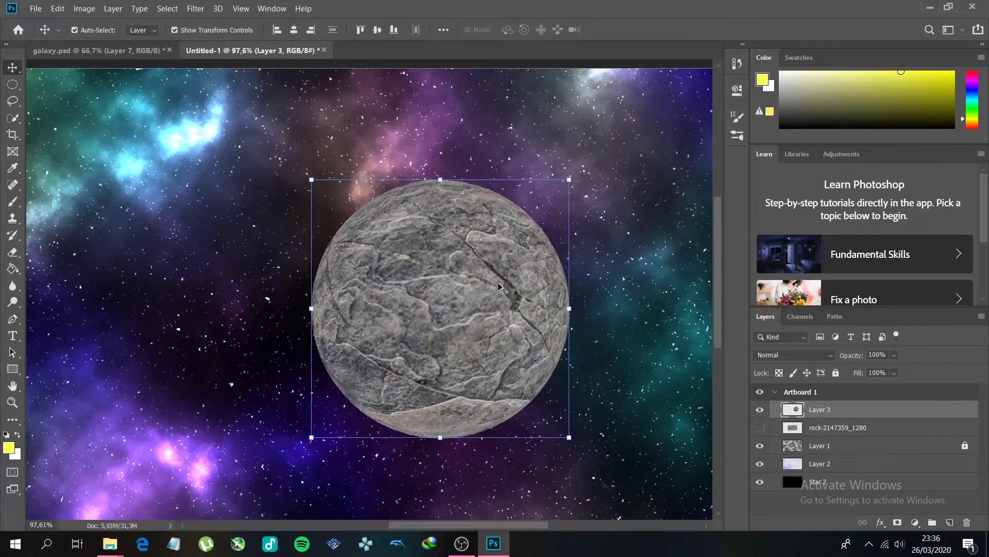
Add an empty layer directly beneath Layer 3 and load the planet's outline as a selection with the new layer active
click(910, 428)
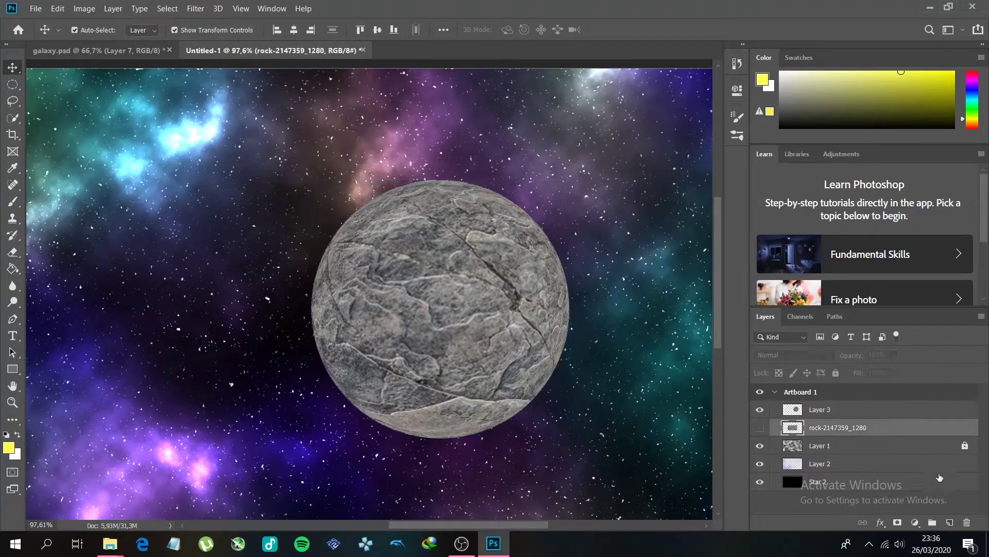
click(950, 522)
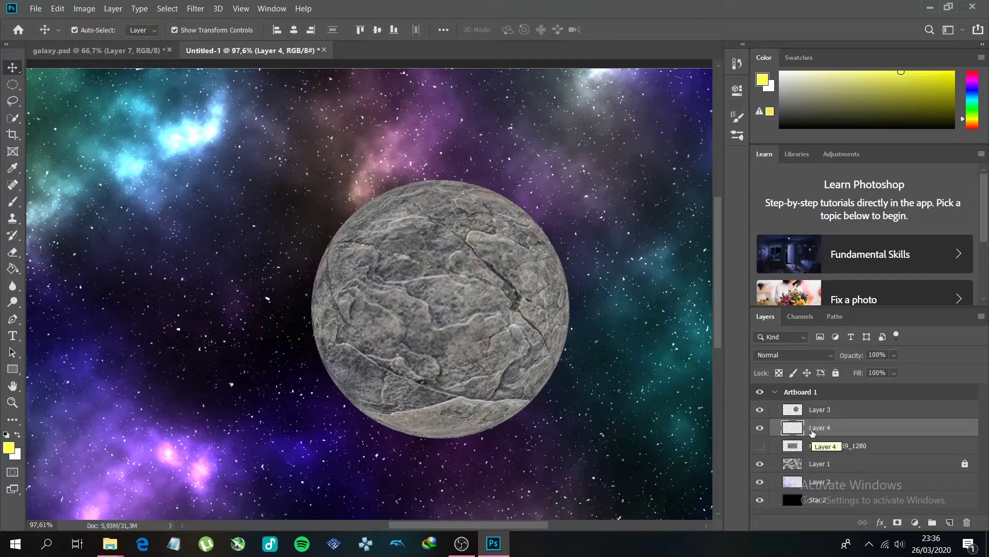
scroll(546, 346, down, 5)
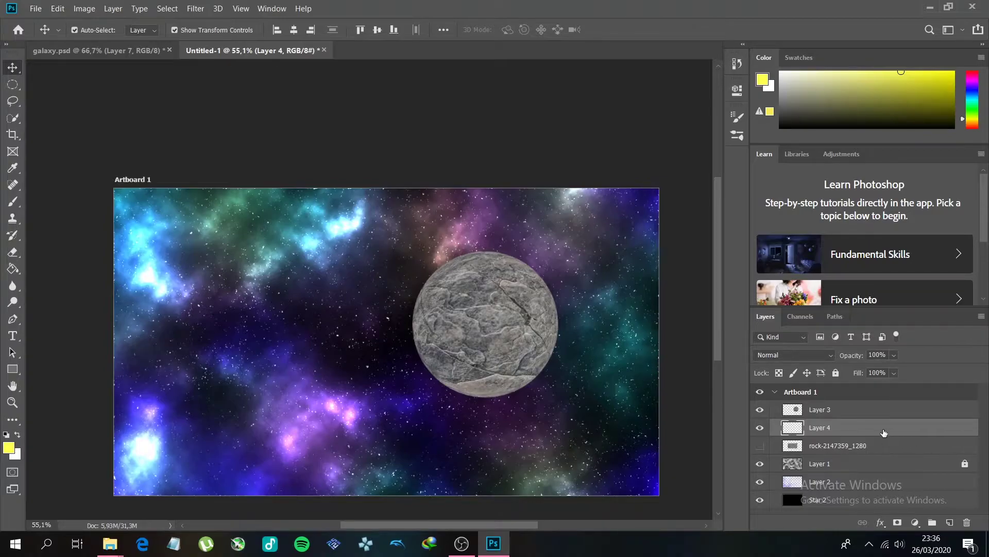
scroll(512, 385, up, 4)
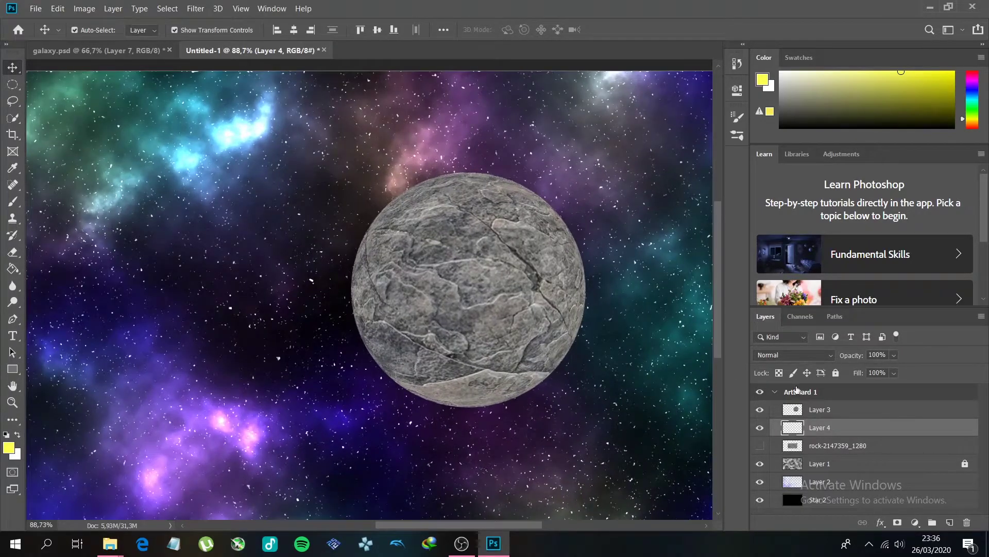
scroll(536, 324, up, 2)
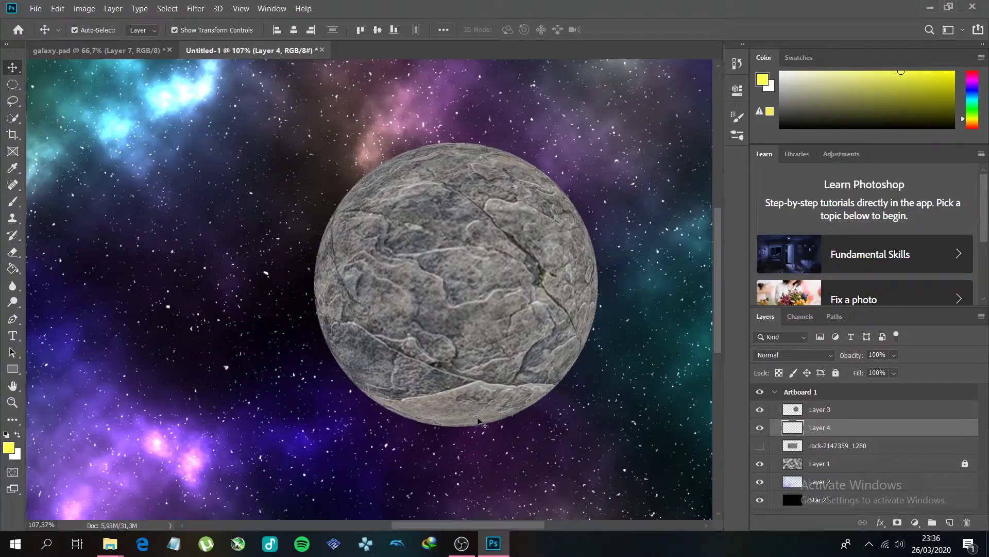
ctrl+click(794, 411)
ctrl+click(794, 411)
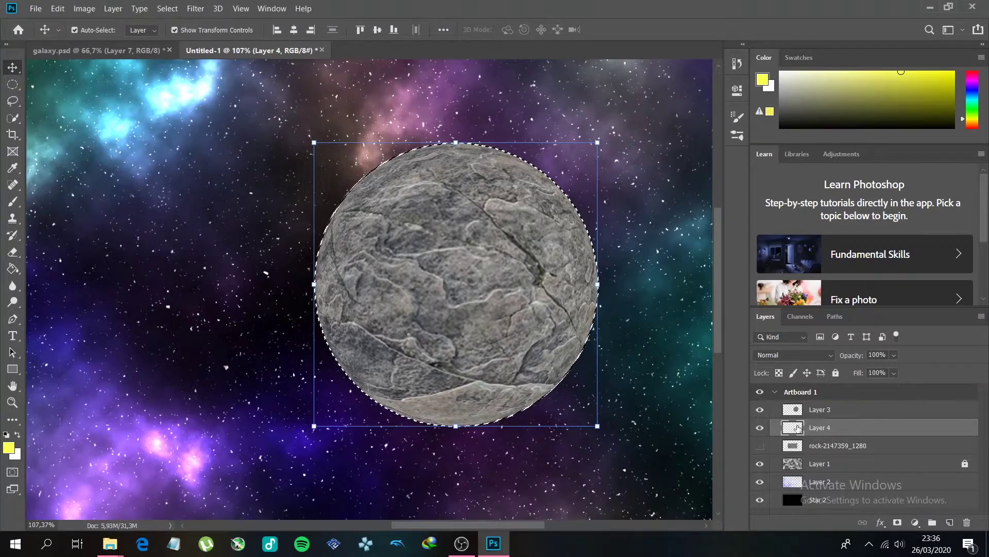
Fill the circular selection on Layer 4 with dark grey #282828 using the Paint Bucket tool
click(13, 269)
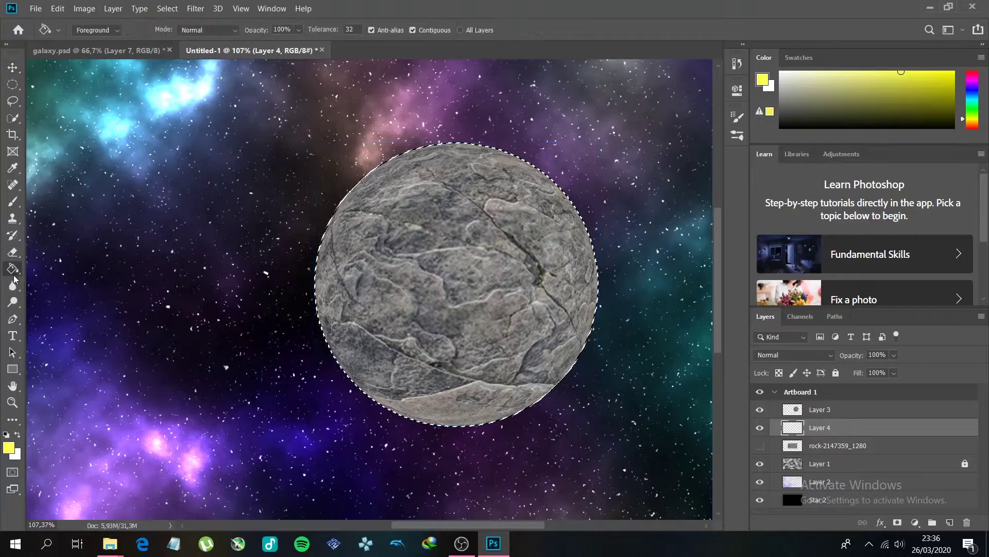
click(6, 448)
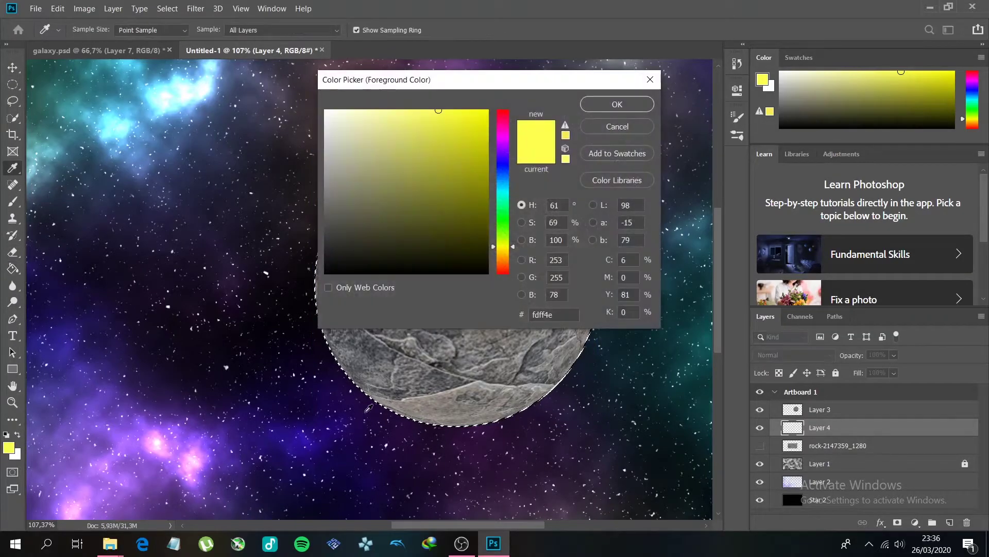
drag(367, 238, 317, 248)
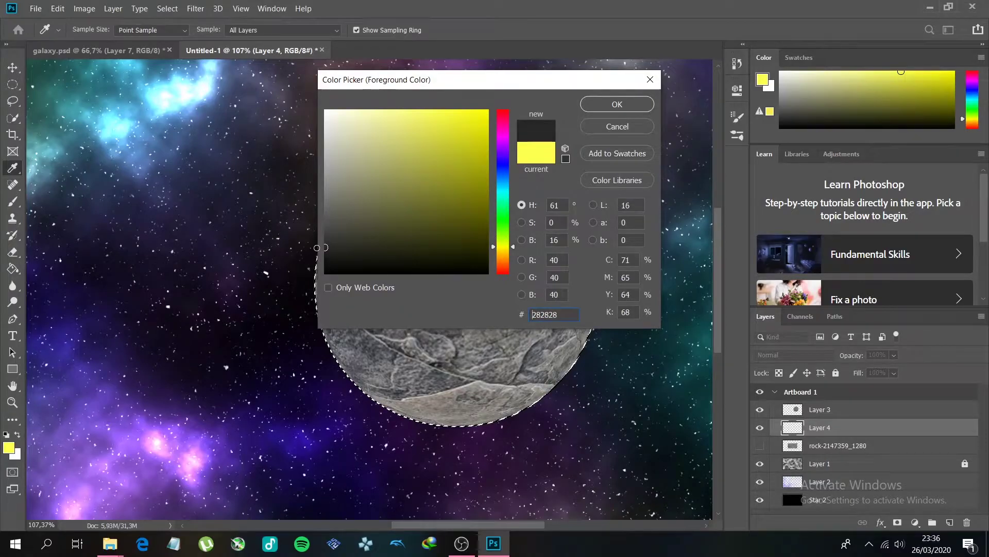
click(613, 105)
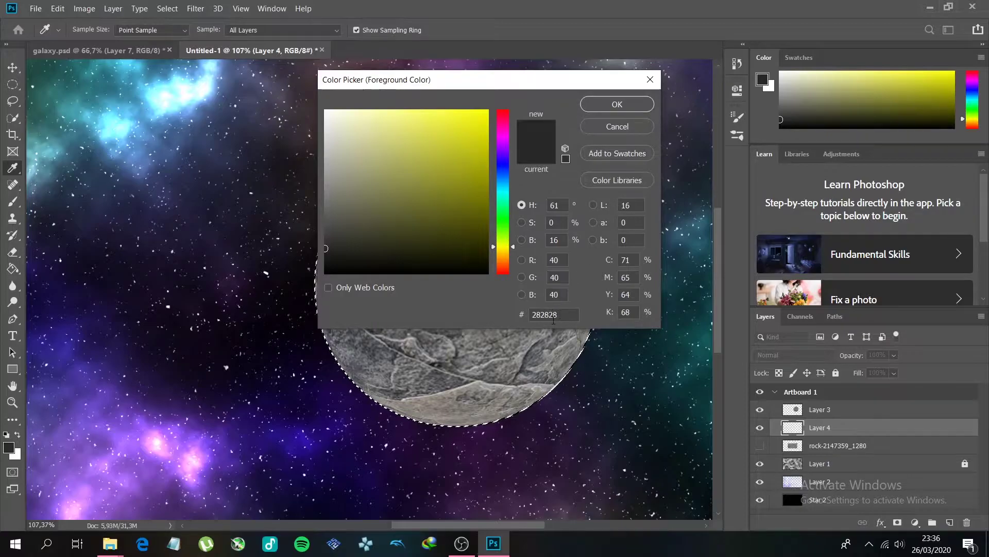
click(586, 106)
key(g)
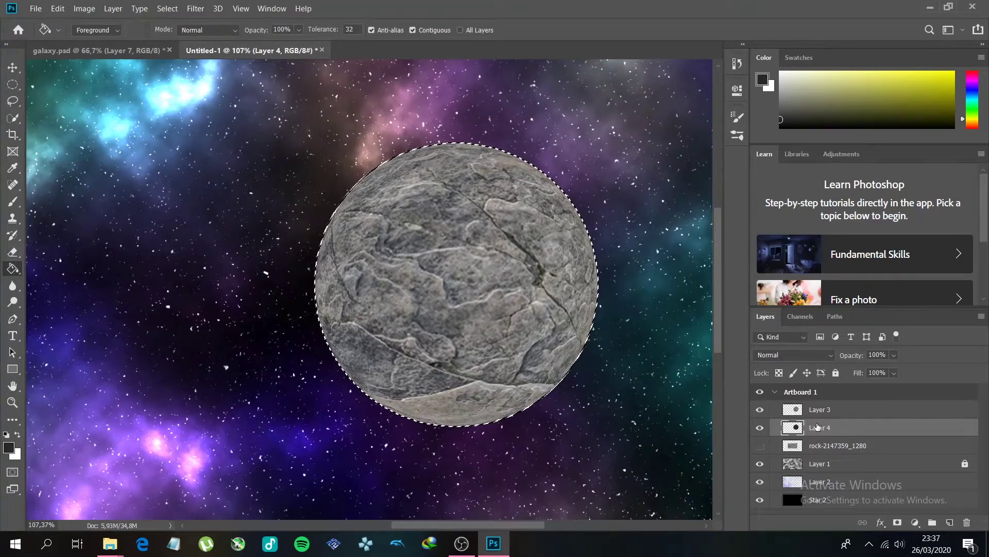
Set the rock texture on Layer 3 to the Soft Light blend mode and clear the selection
click(841, 411)
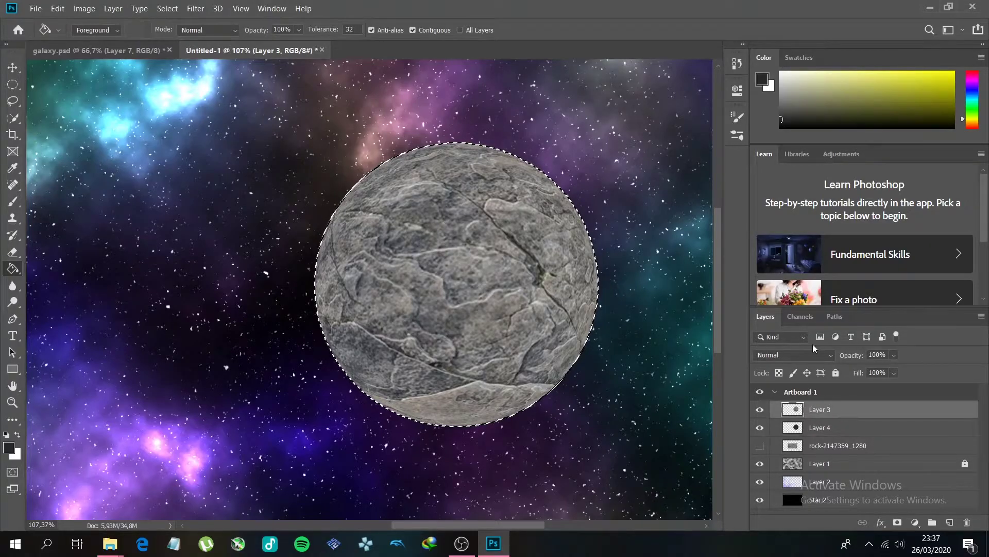
click(830, 357)
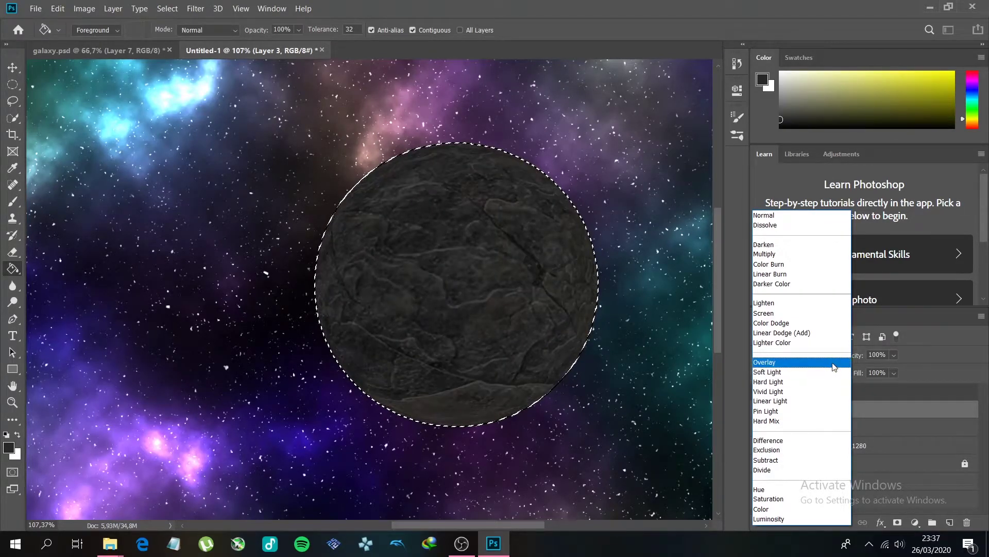
click(826, 373)
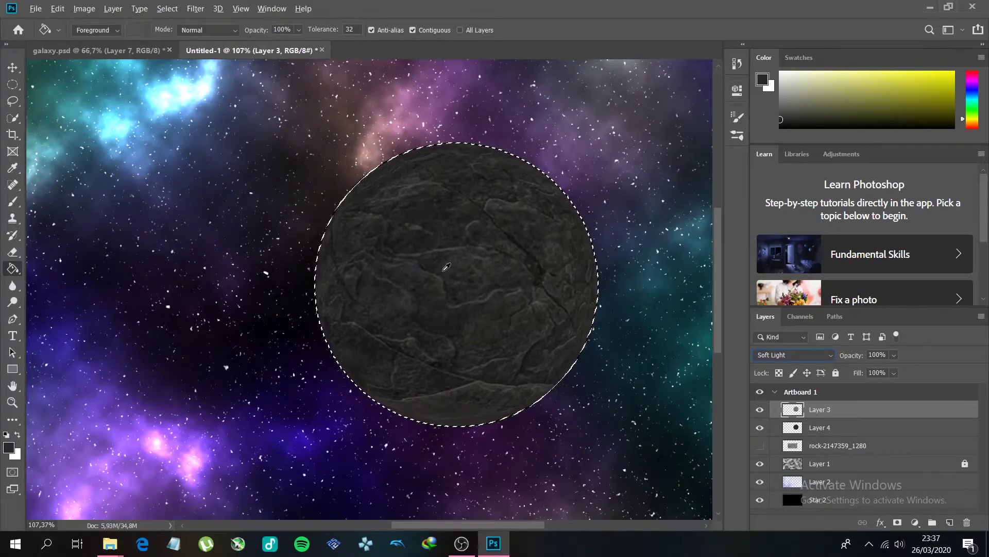
click(13, 84)
click(287, 168)
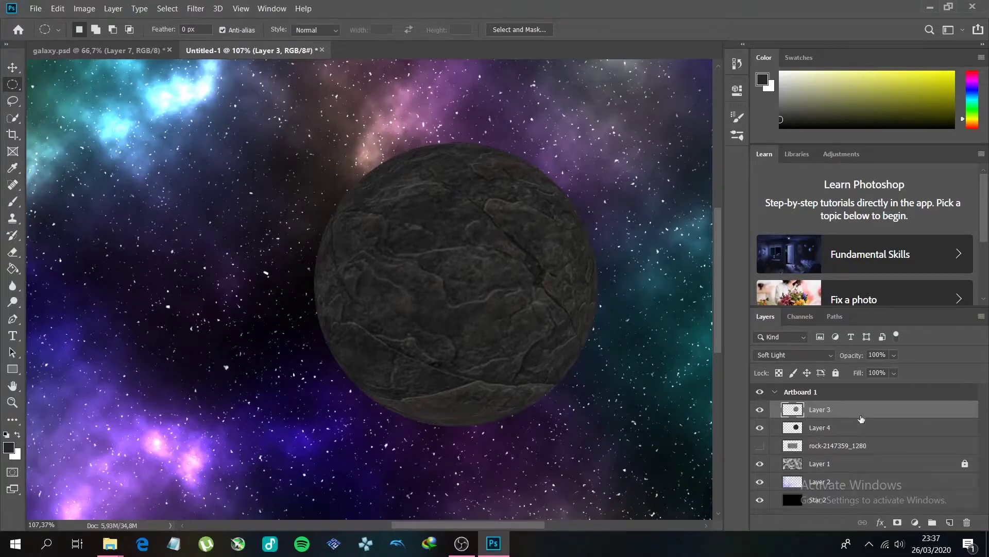
Load the planet's outline as a selection and add an empty Color Dodge layer above Layer 3
ctrl+click(793, 412)
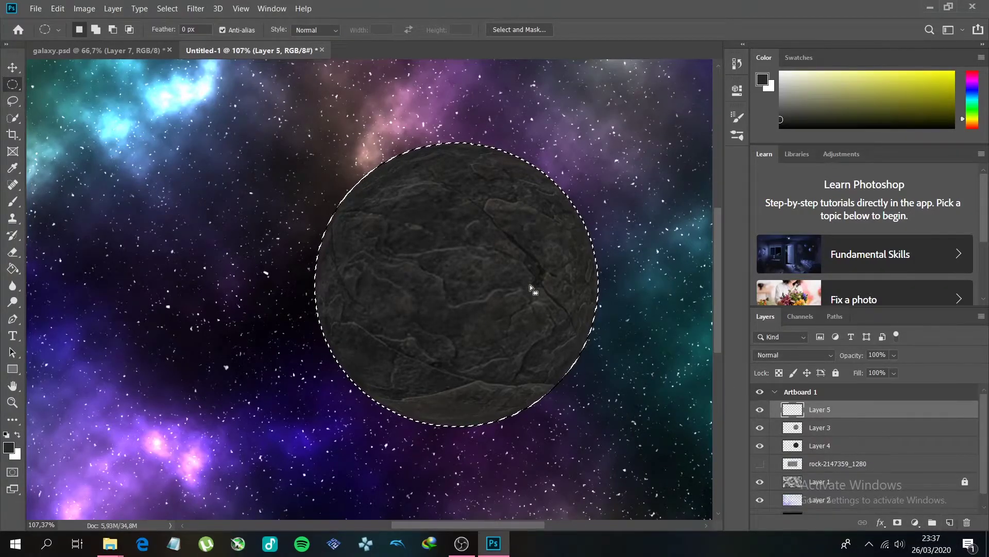
click(830, 357)
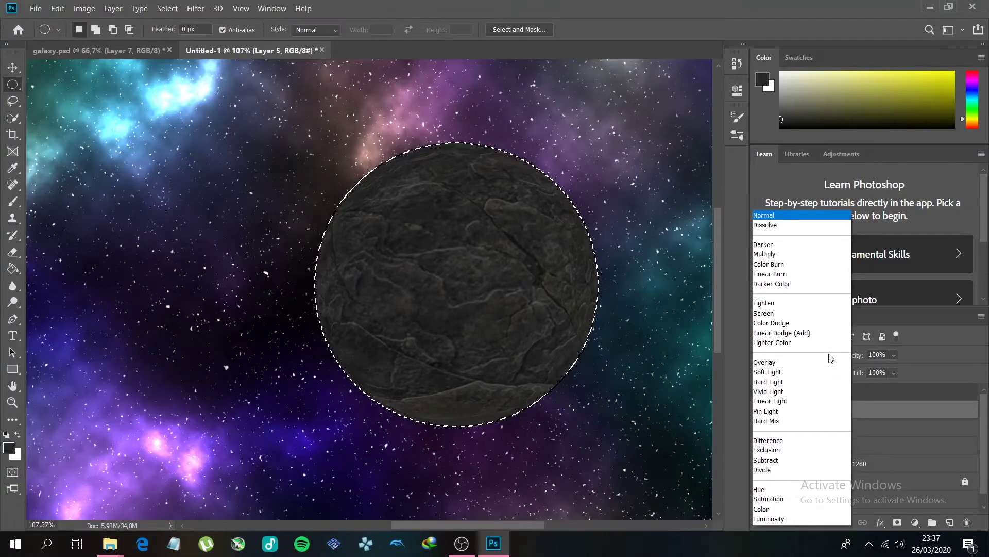
click(800, 322)
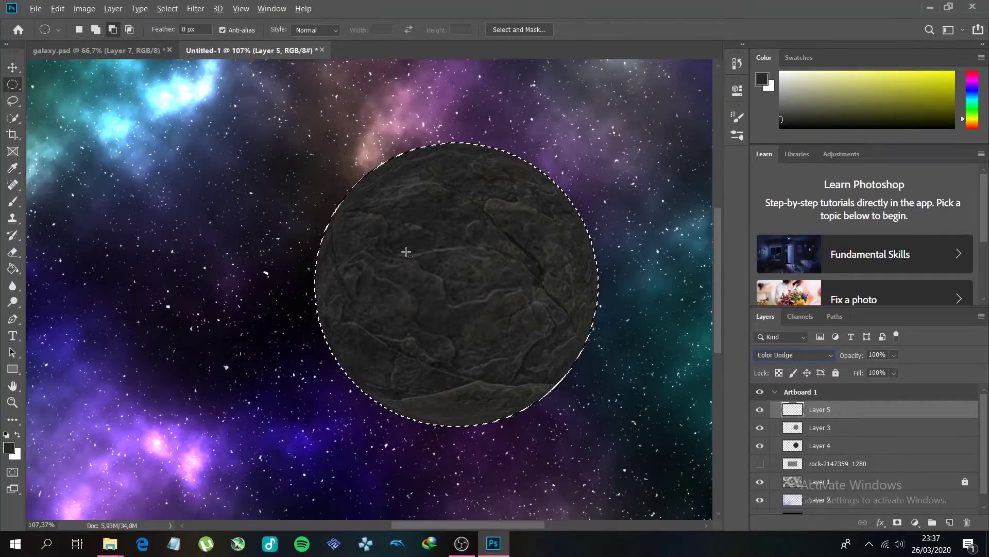
key(alt)
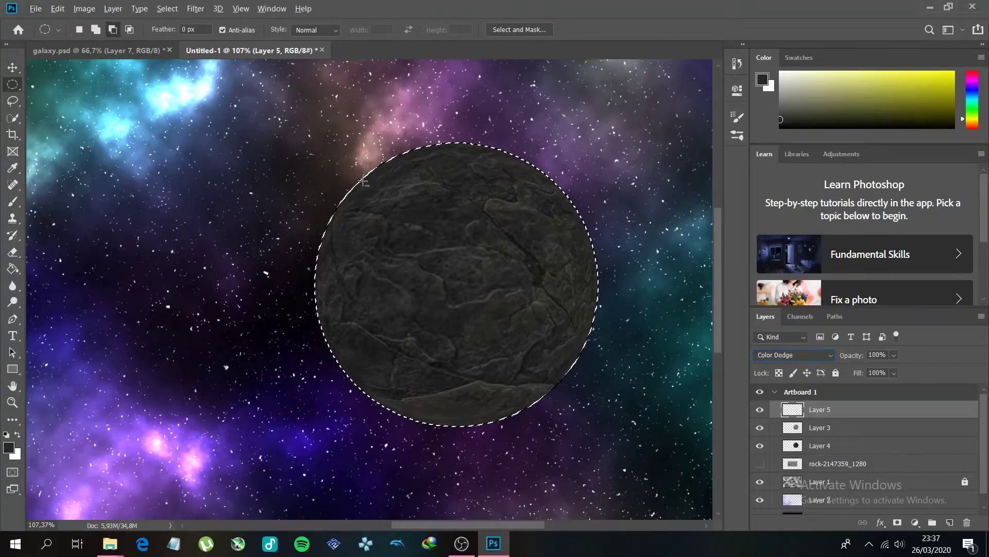
key(v)
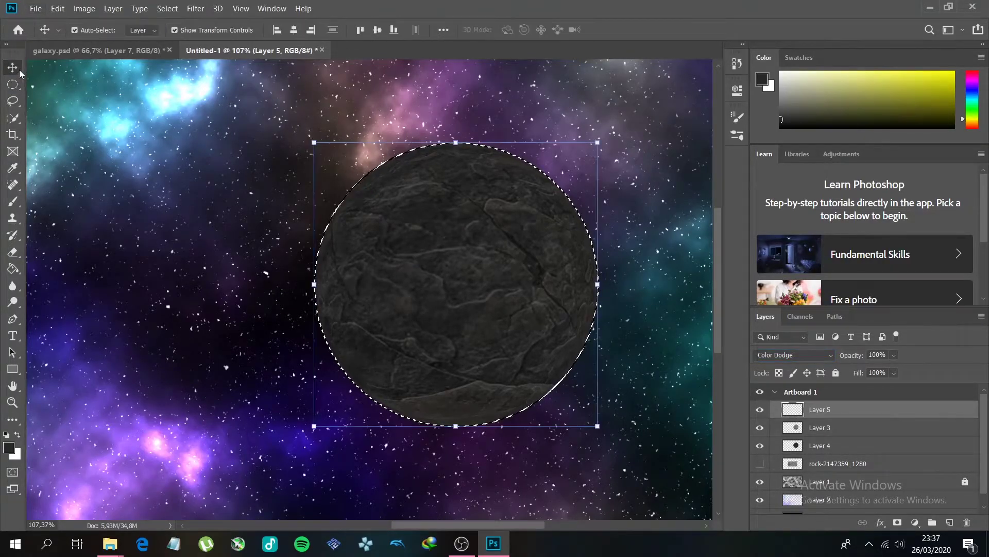
Switch to the Brush tool and reduce the brush size to 250 px for painting light on the planet
scroll(236, 200, down, 3)
drag(243, 135, 292, 161)
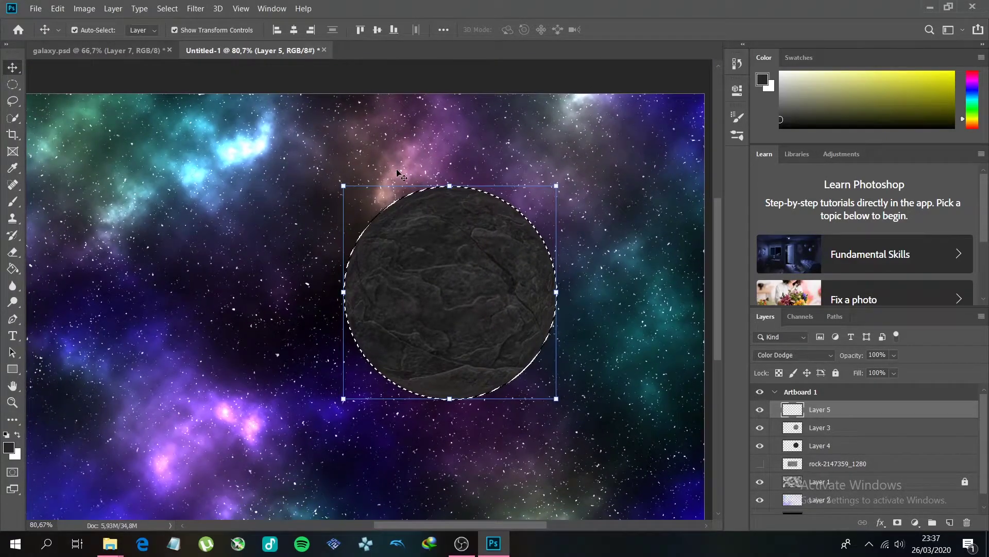
click(13, 200)
key(bracketleft)
key(bracketleft)
key(bracketleft)
key(bracketleft)
key(bracketleft)
key(bracketleft)
key(bracketleft)
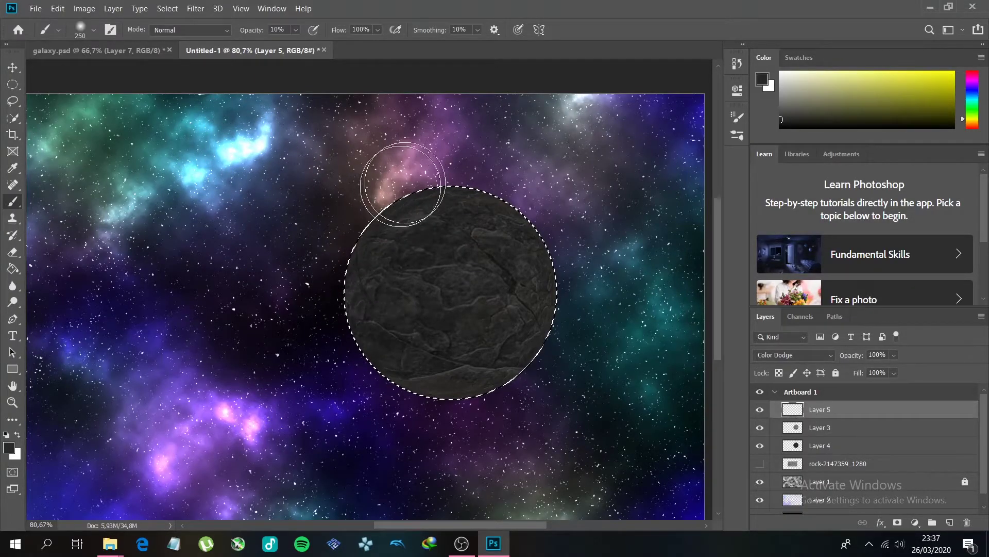
mouse_move(586, 310)
mouse_down()
mouse_move(488, 183)
mouse_move(522, 219)
mouse_up()
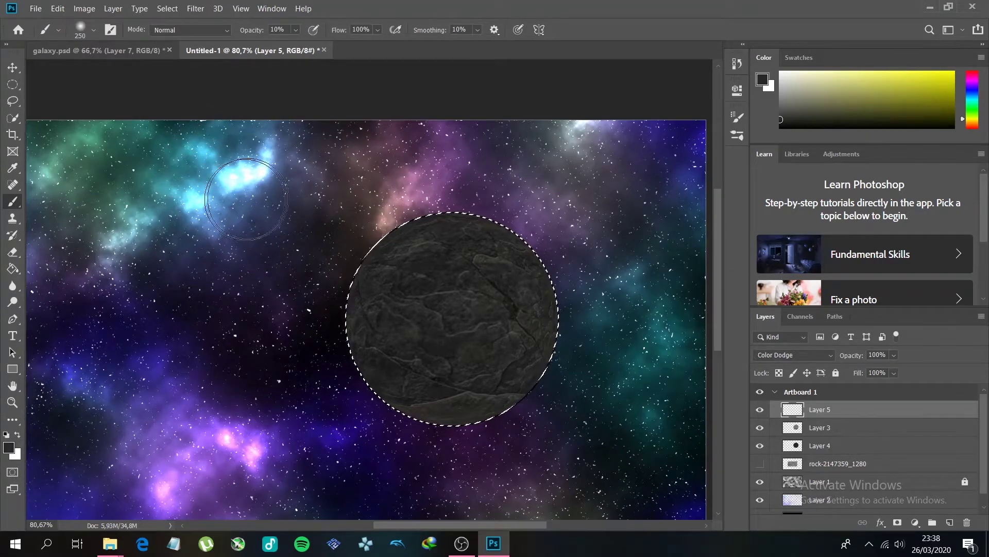
Set the foreground colour to blue #4d88ff and brush it along the planet's upper-left edge on Layer 5
click(9, 447)
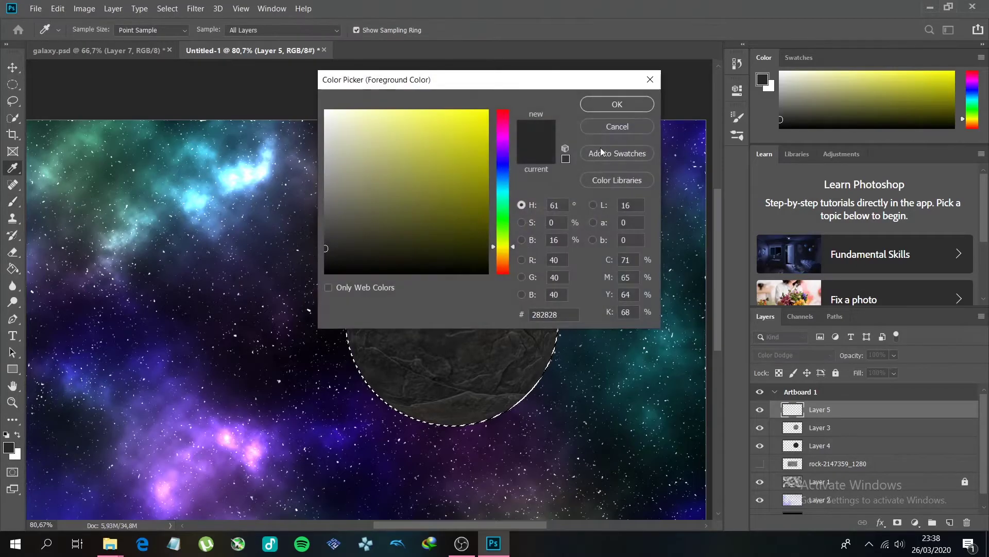
click(504, 169)
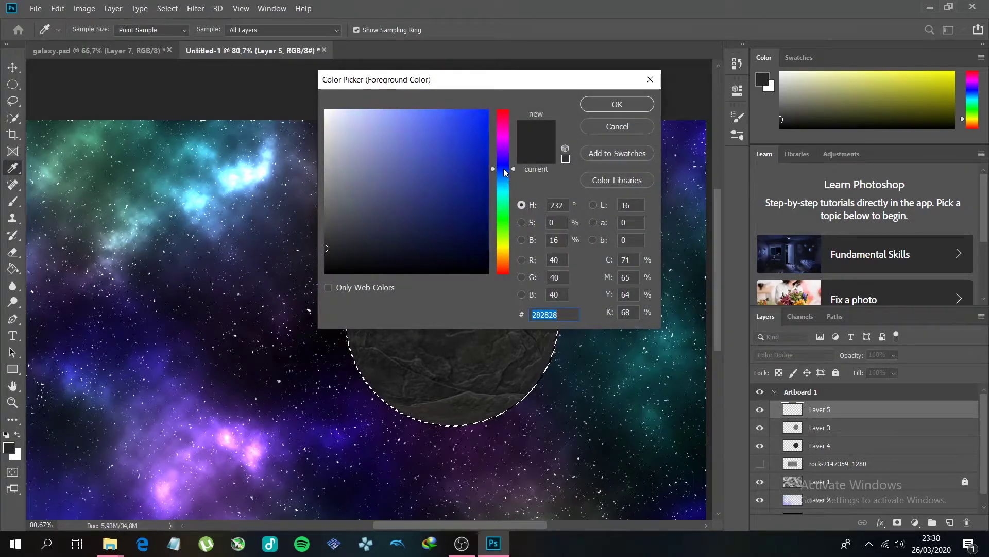
drag(469, 135, 447, 103)
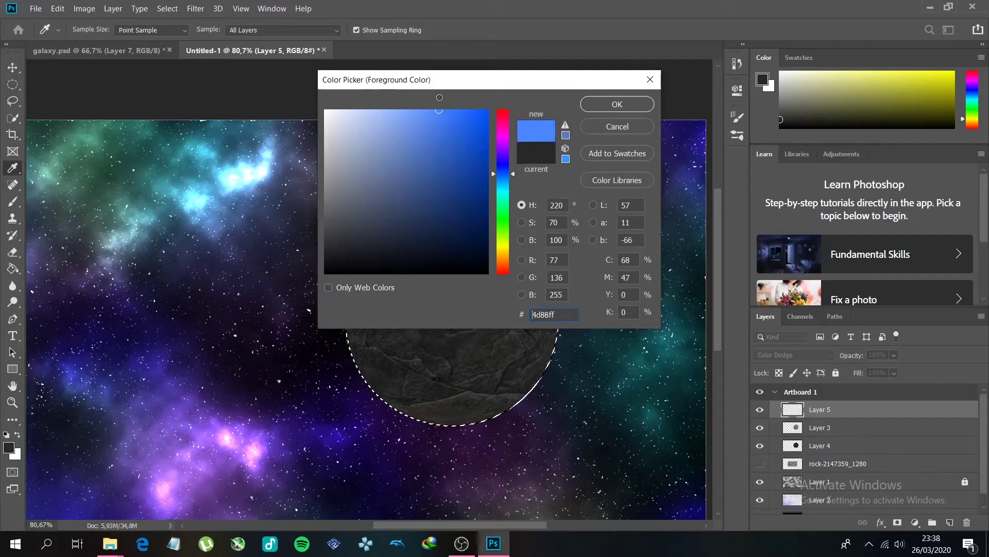
click(635, 106)
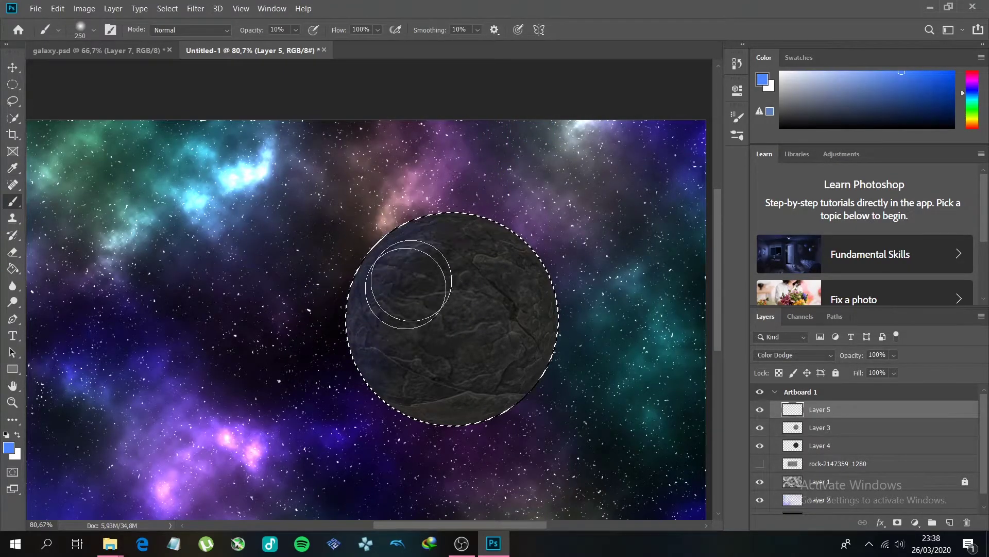
mouse_move(418, 222)
mouse_down()
mouse_move(486, 206)
mouse_move(431, 211)
mouse_move(342, 270)
mouse_move(379, 271)
mouse_up()
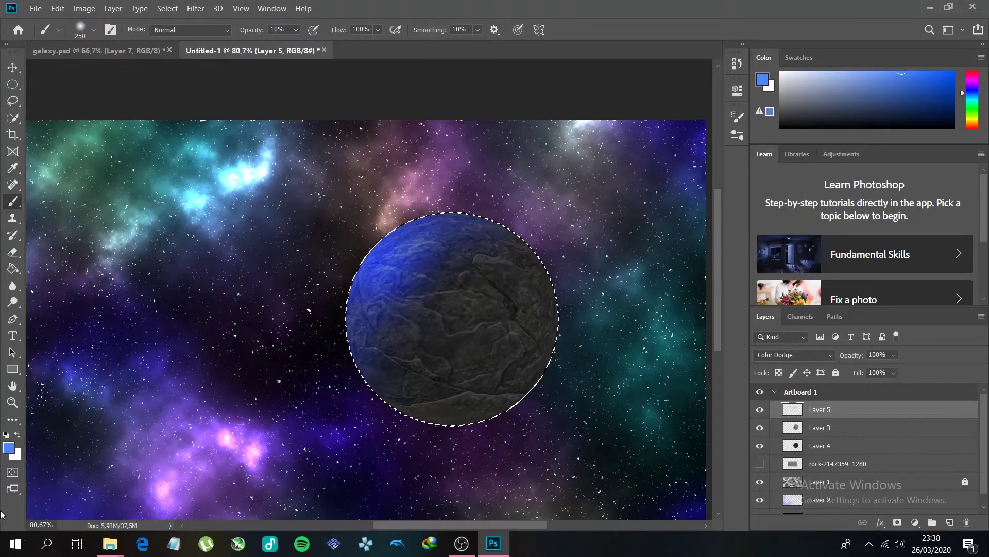
Choose a pale blue foreground colour and brush brighter light over the planet's left side
click(13, 445)
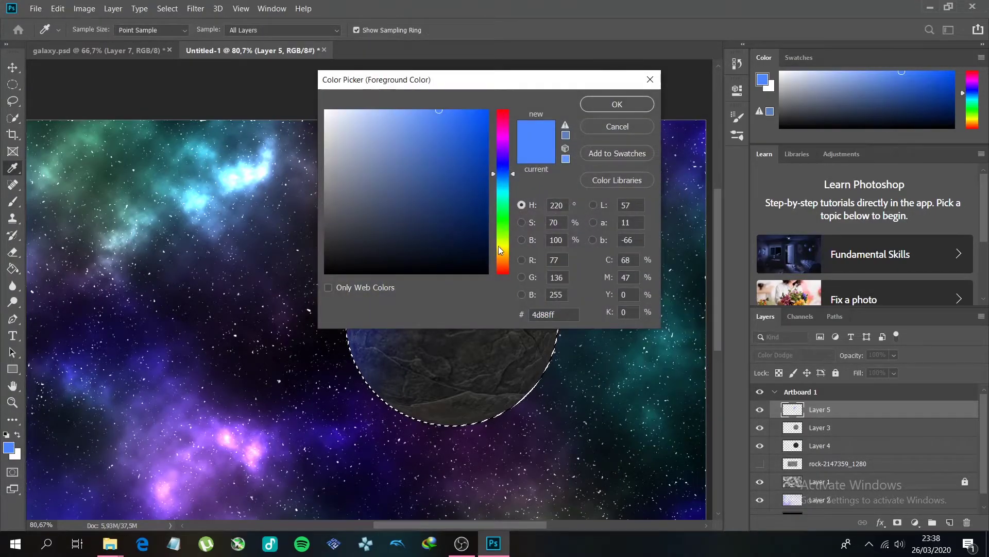
drag(367, 112, 330, 105)
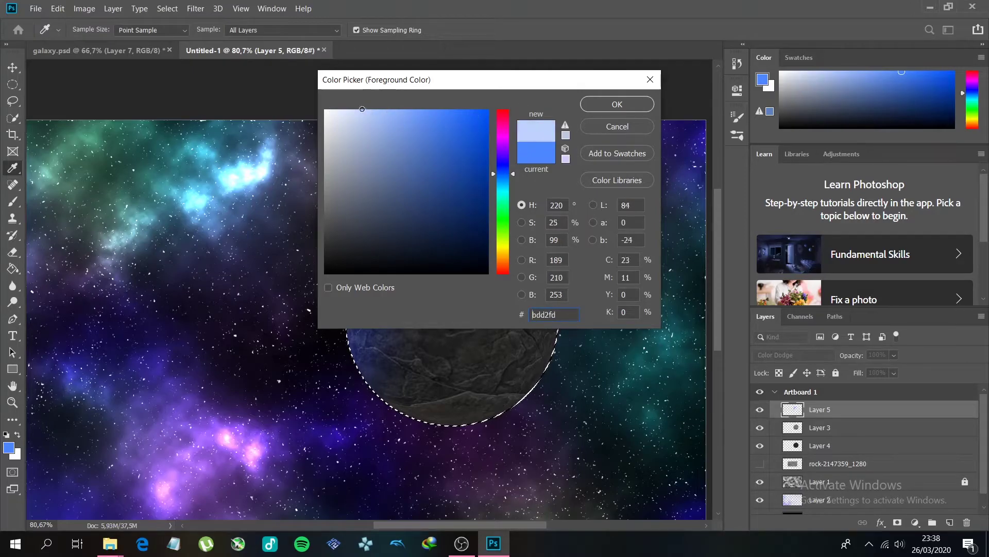
click(617, 105)
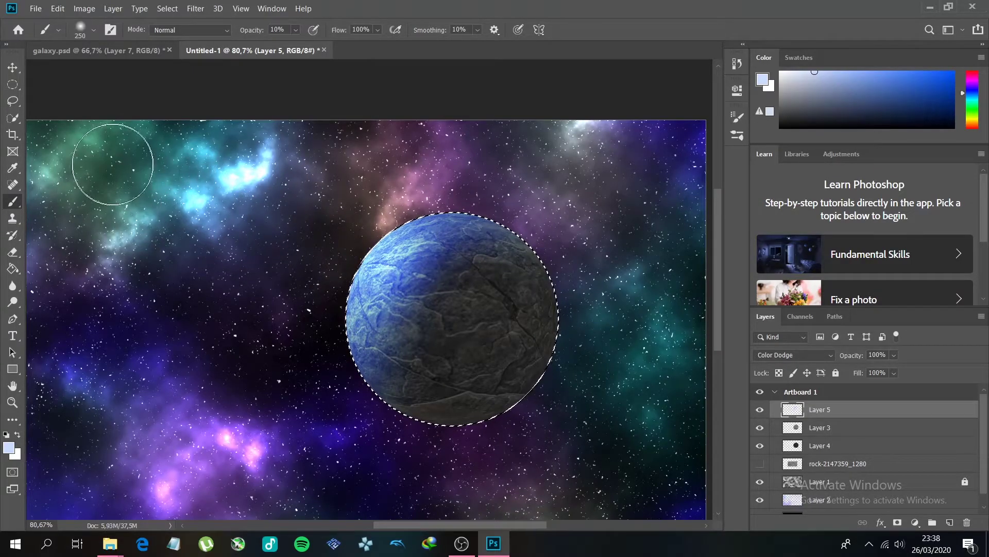
Set the foreground colour to pale green #b7ffad and brush it along the planet's left edge
click(10, 451)
click(504, 227)
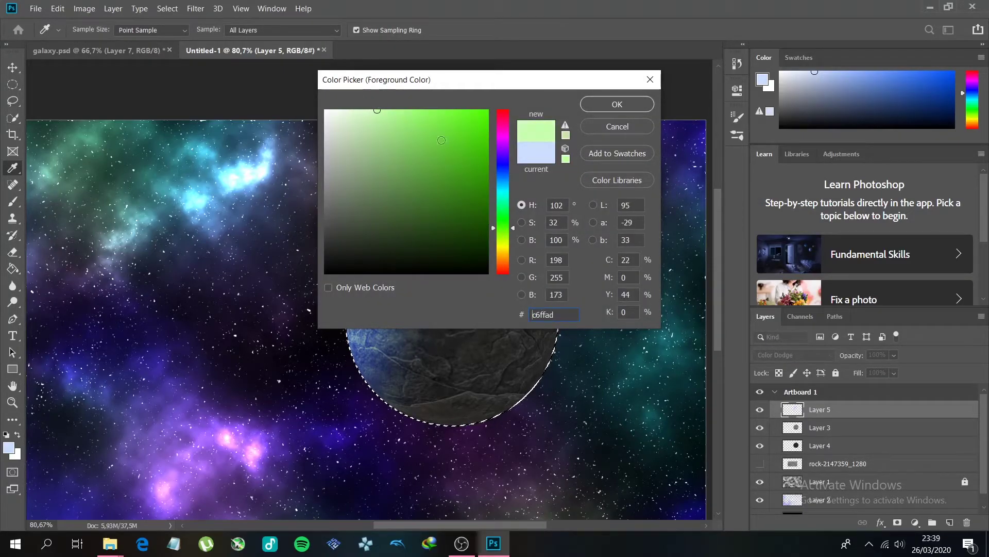
click(618, 104)
key(b)
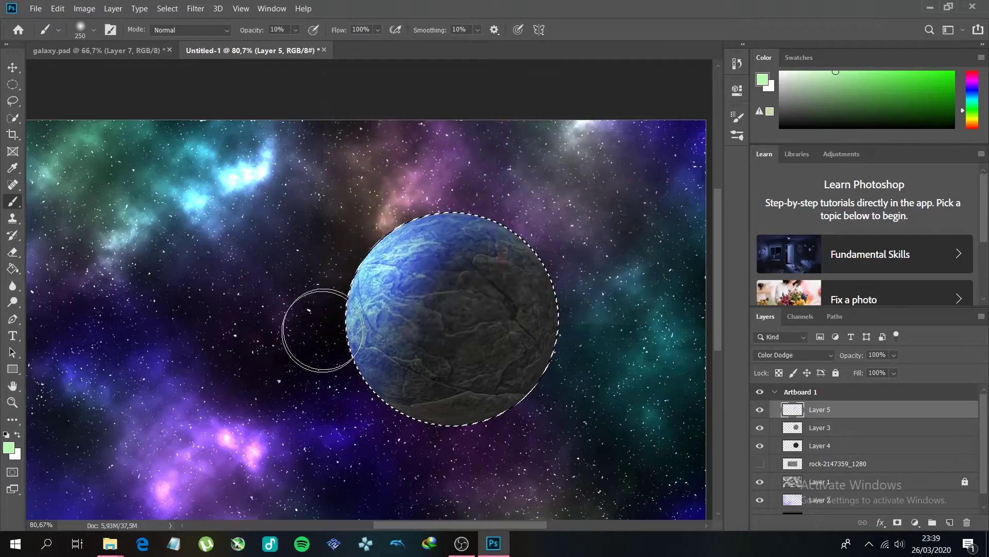
mouse_move(333, 332)
mouse_down()
mouse_move(347, 440)
mouse_move(358, 283)
mouse_move(303, 320)
mouse_up()
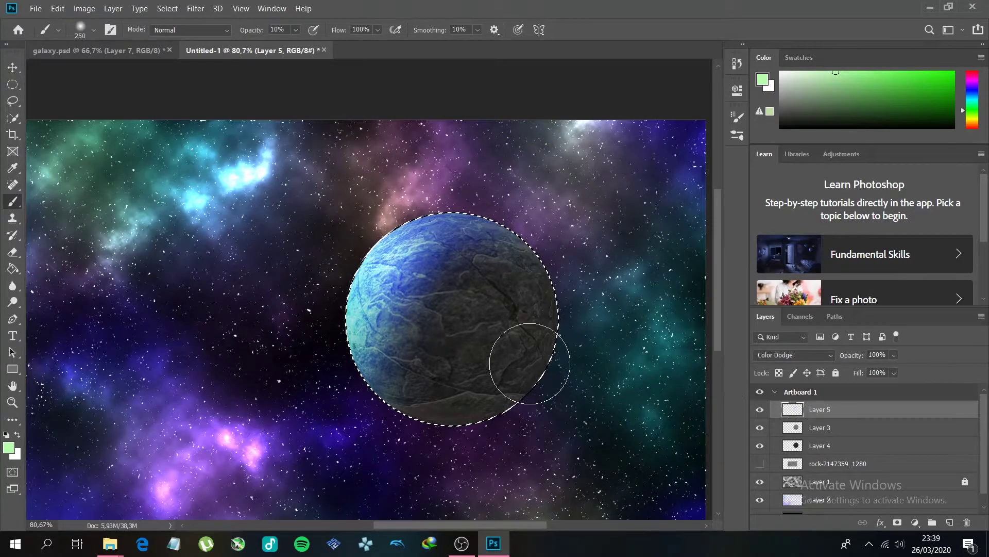
Set the foreground colour to pinkish purple #e25dff and brush it along the planet's lower-right edge
mouse_move(558, 403)
mouse_down()
mouse_move(500, 310)
mouse_move(468, 313)
mouse_up()
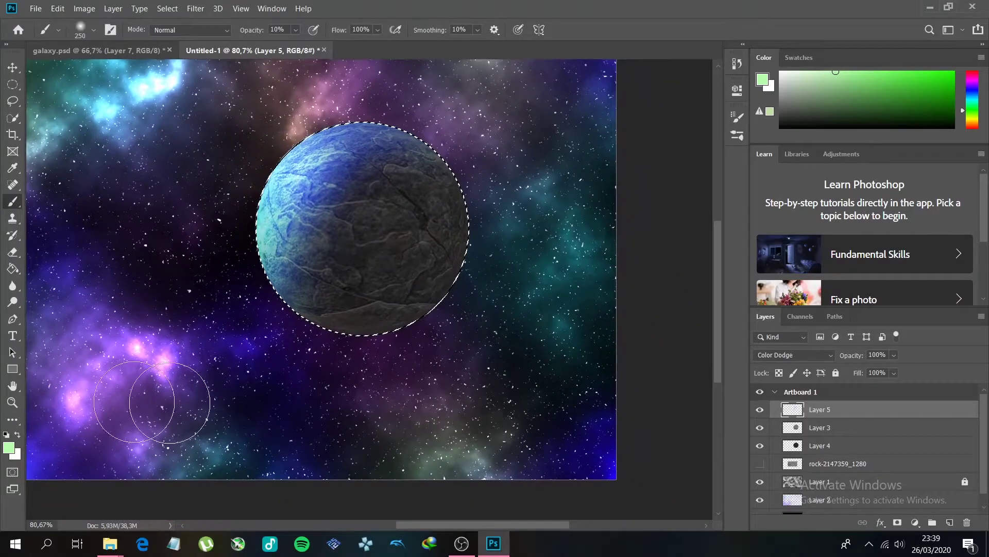
click(8, 447)
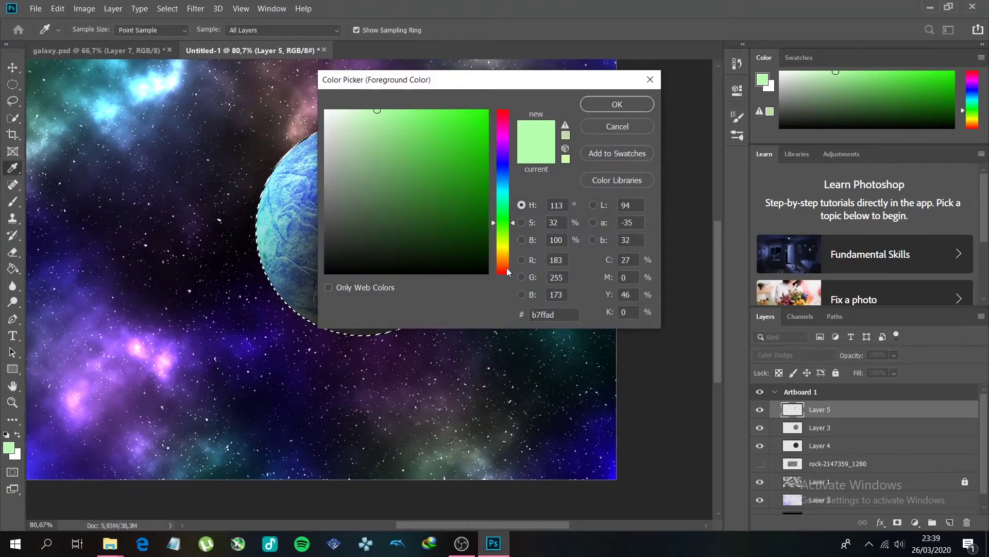
mouse_move(503, 155)
mouse_down()
mouse_move(503, 163)
mouse_move(503, 138)
mouse_up()
click(432, 112)
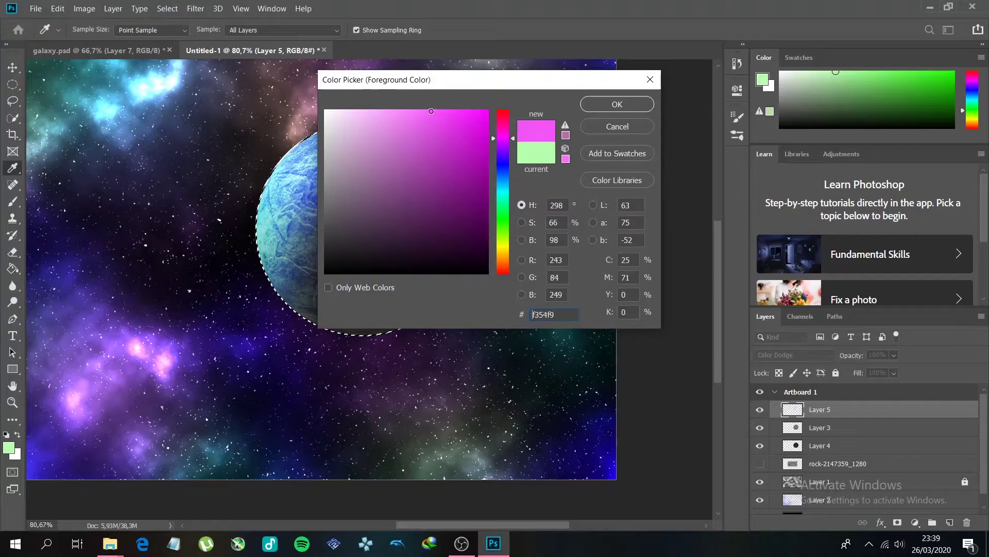
click(506, 142)
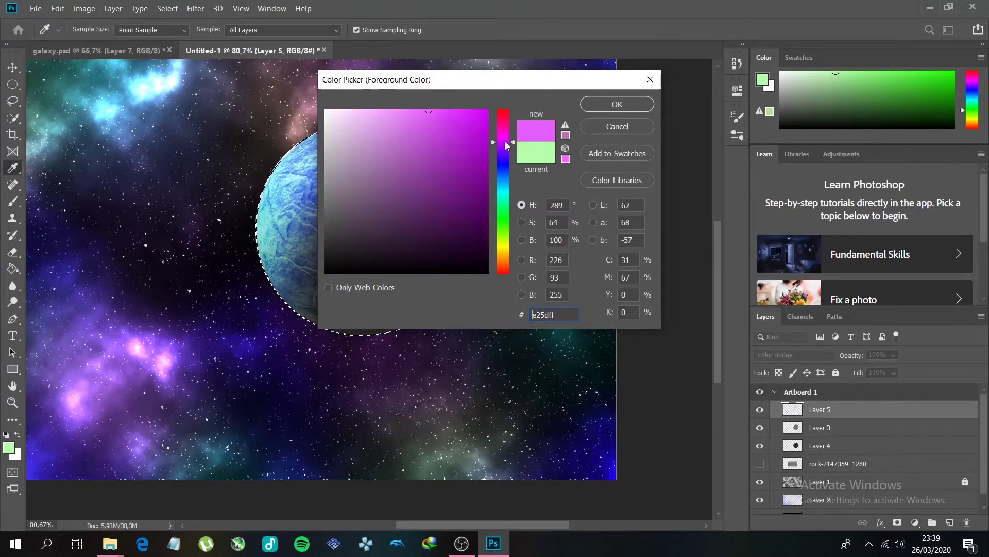
click(617, 104)
key(b)
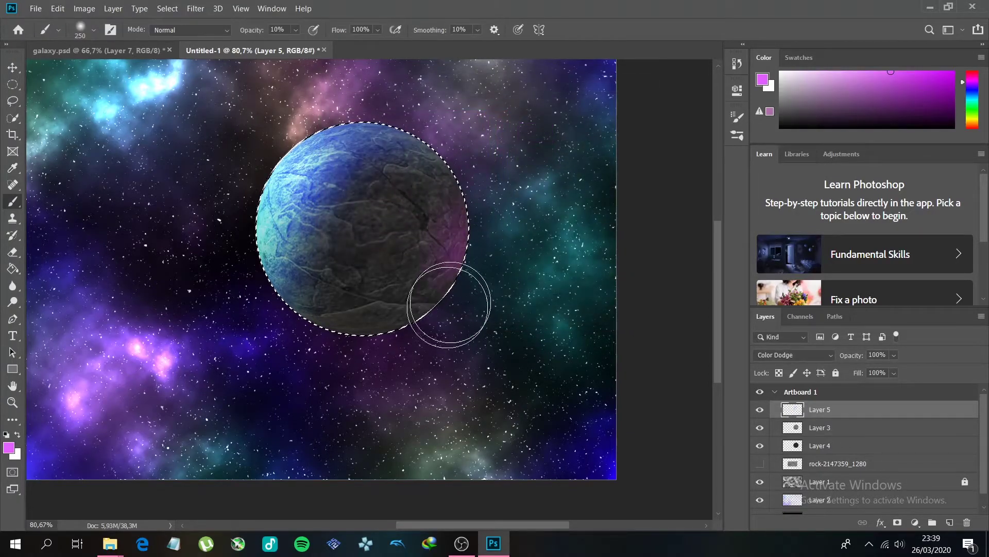
mouse_move(381, 367)
mouse_down()
mouse_move(447, 346)
mouse_move(410, 364)
mouse_move(494, 298)
mouse_move(431, 351)
mouse_move(491, 288)
mouse_move(396, 370)
mouse_move(485, 301)
mouse_move(448, 333)
mouse_move(465, 318)
mouse_move(368, 361)
mouse_move(426, 354)
mouse_up()
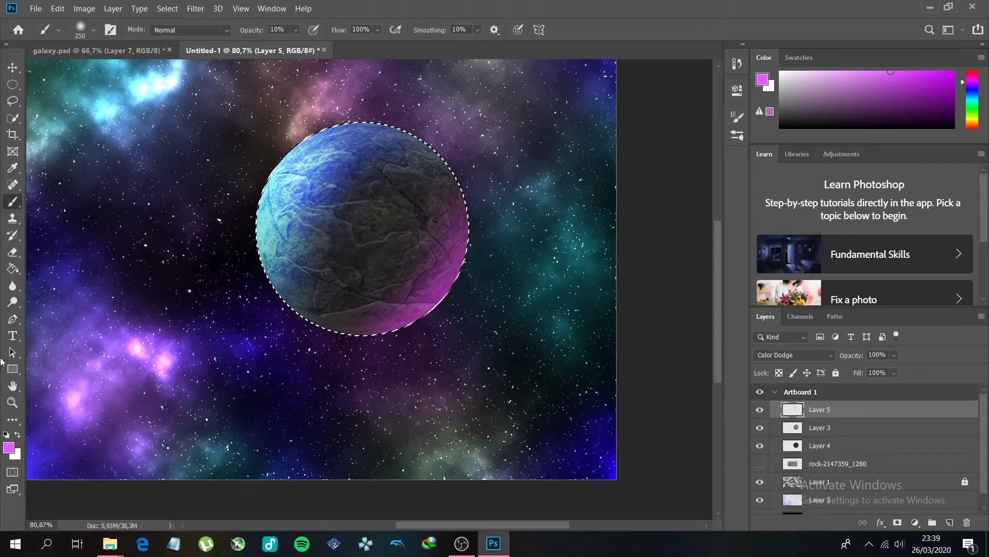
Choose a light yellow foreground colour and brush it along the planet's bottom edge
click(8, 446)
drag(497, 199, 497, 244)
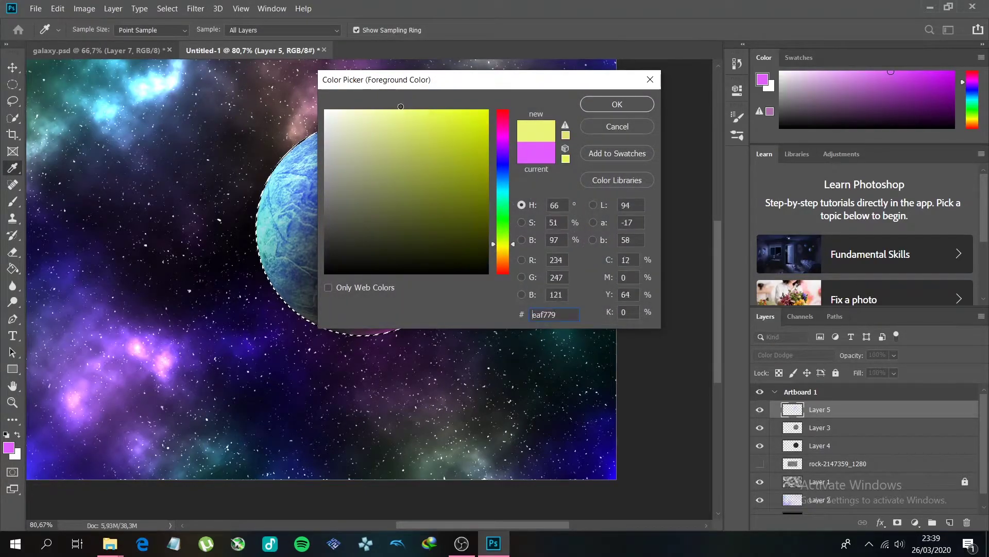
click(610, 106)
mouse_move(409, 348)
mouse_down()
mouse_move(350, 357)
mouse_move(415, 336)
mouse_move(378, 366)
mouse_move(409, 358)
mouse_up()
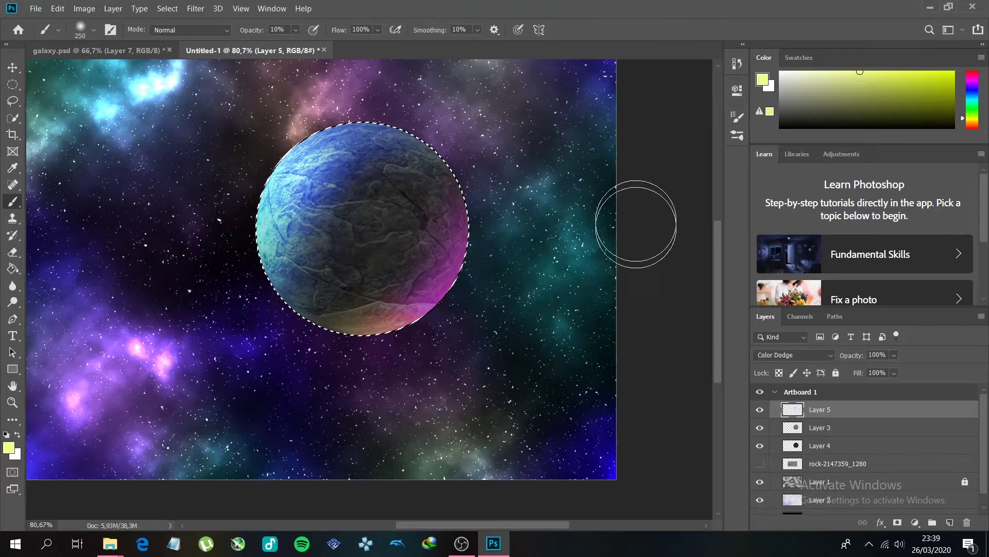
scroll(518, 313, down, 3)
scroll(432, 289, up, 3)
drag(401, 214, 415, 249)
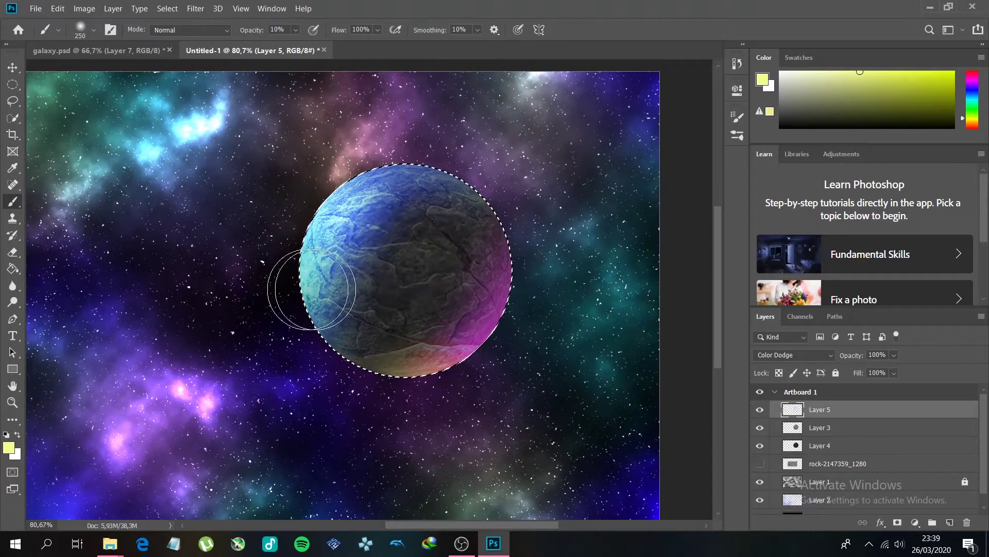
Set the foreground colour to violet #8265ff and paint it over the planet's left side with the Brush tool
click(13, 251)
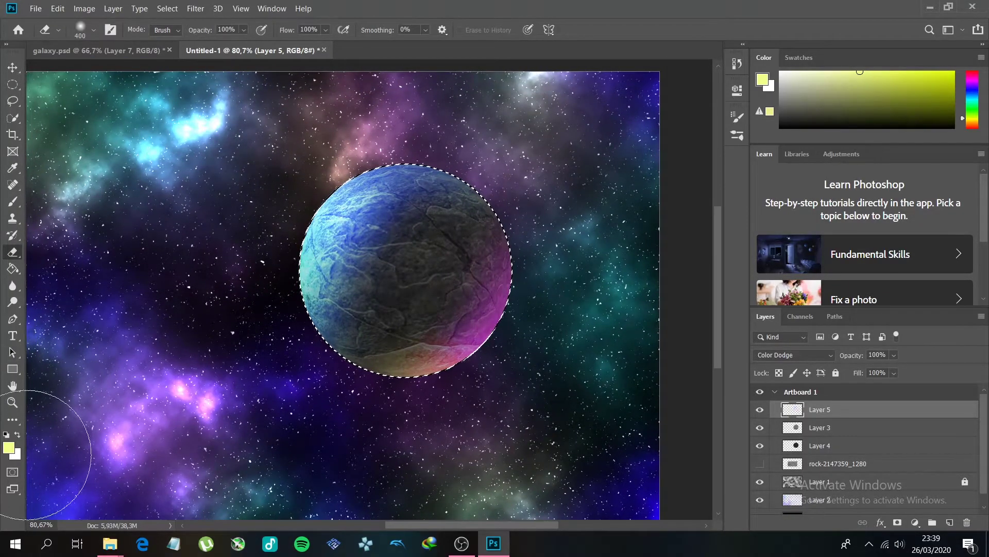
click(9, 447)
click(505, 157)
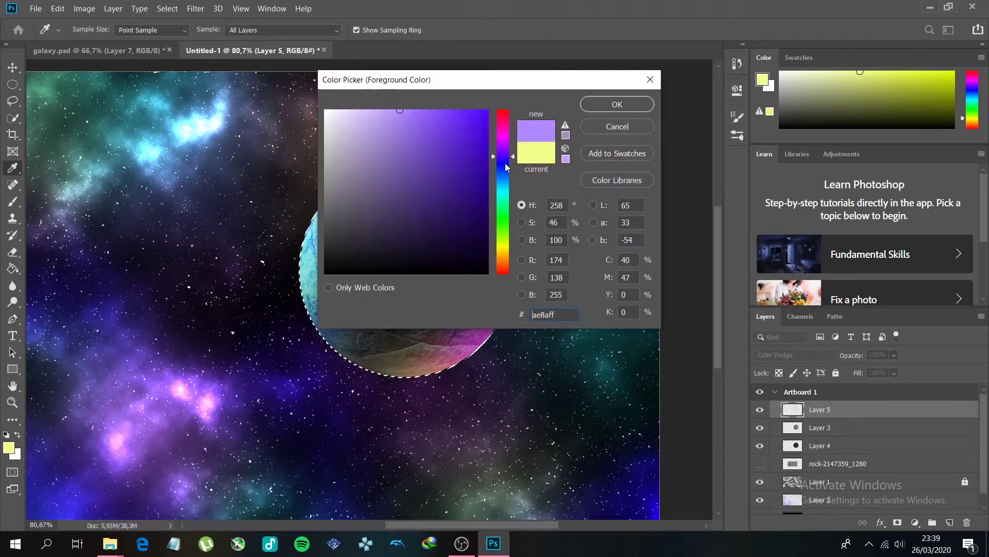
click(507, 159)
click(425, 110)
click(618, 104)
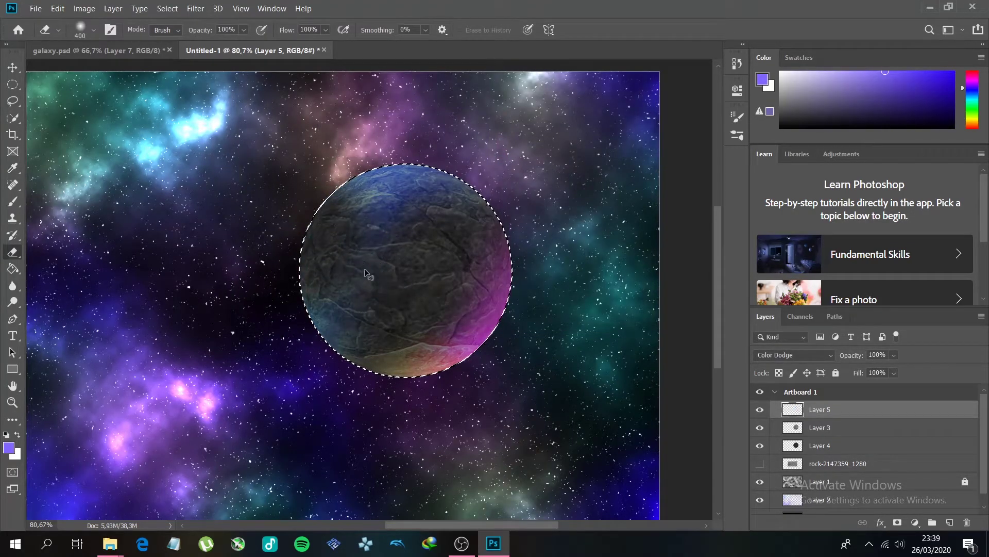
drag(368, 274, 365, 274)
click(13, 201)
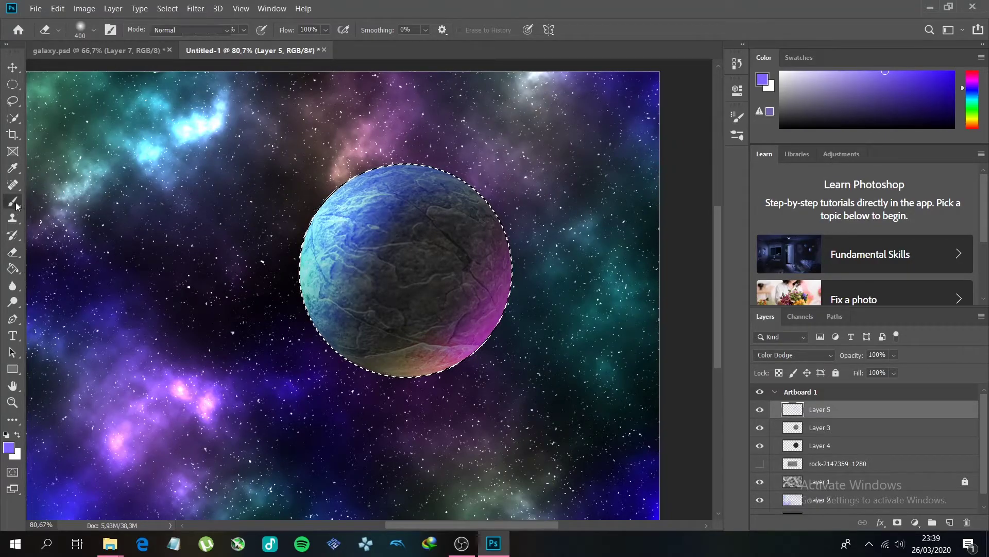
mouse_move(298, 217)
mouse_down()
mouse_move(291, 256)
mouse_move(296, 304)
mouse_move(319, 363)
mouse_move(312, 322)
mouse_move(343, 189)
mouse_move(298, 360)
mouse_up()
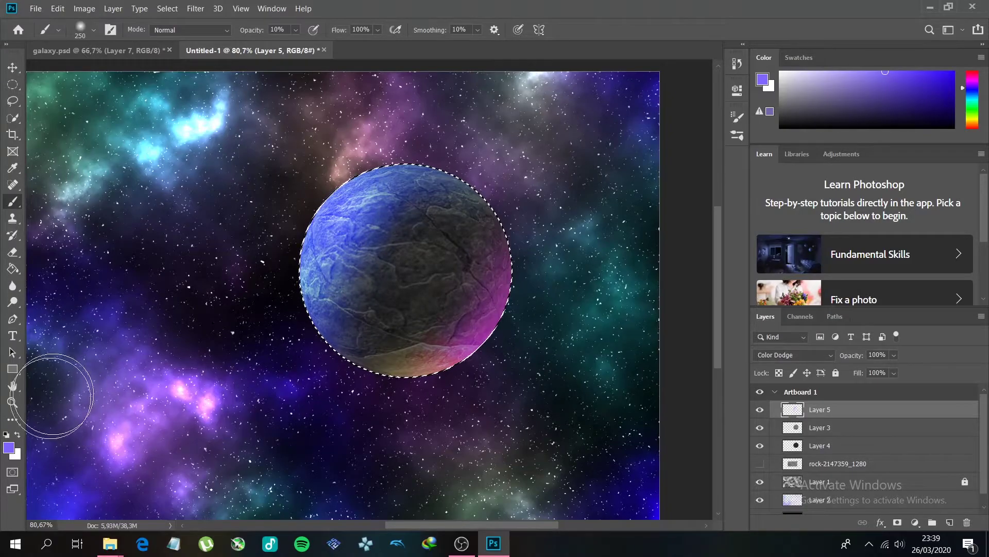
Choose a paler violet foreground colour and brush highlights onto the planet's left edge
click(9, 447)
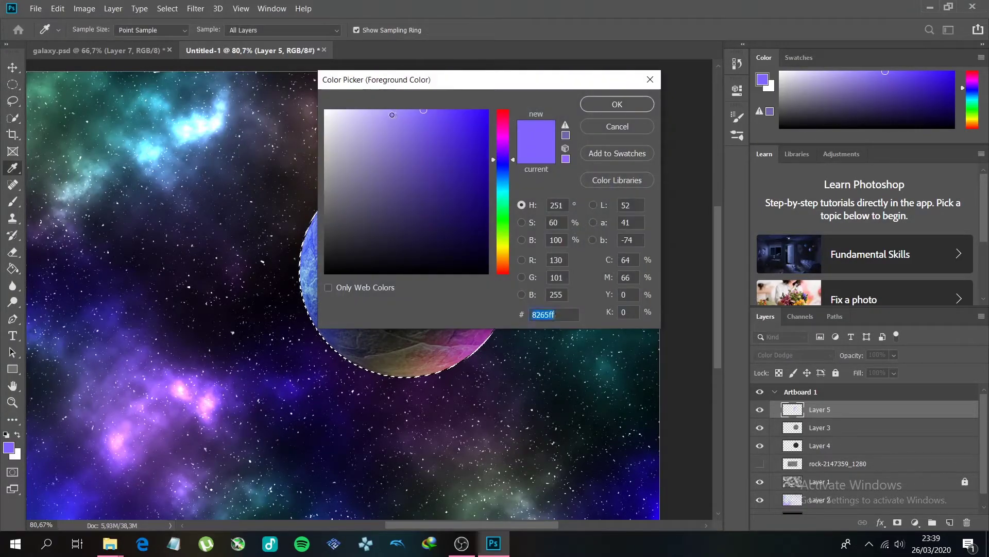
drag(392, 115, 389, 109)
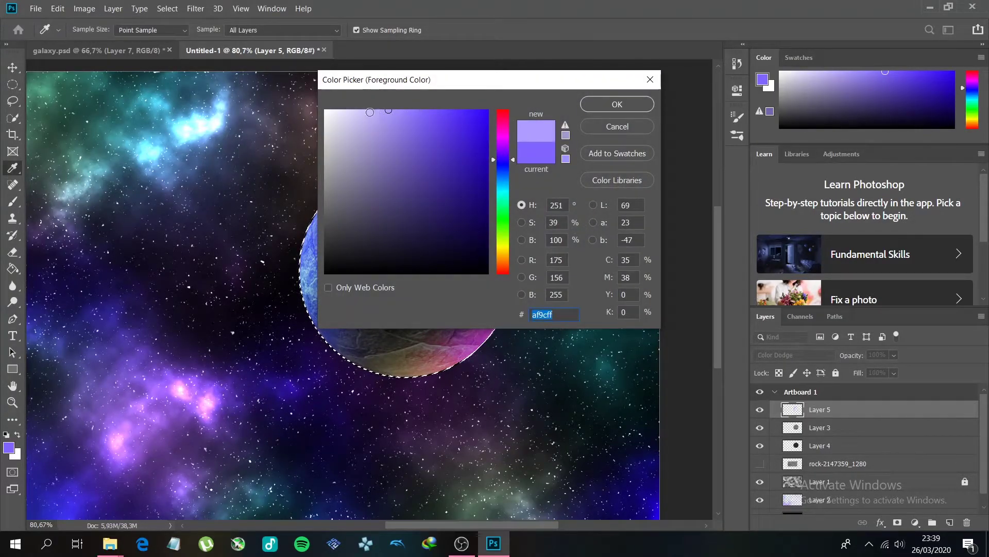
click(370, 111)
click(617, 104)
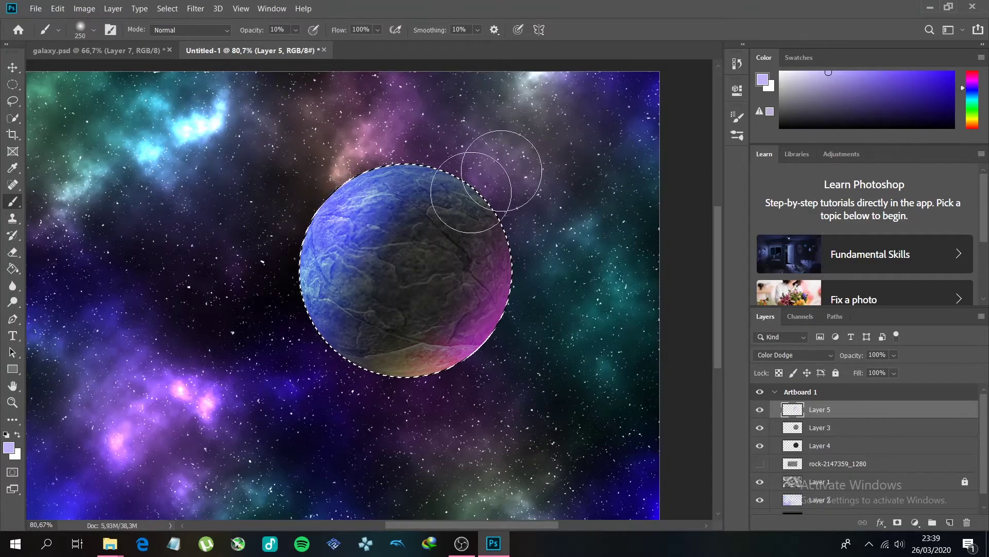
scroll(434, 269, down, 3)
scroll(434, 270, down, 2)
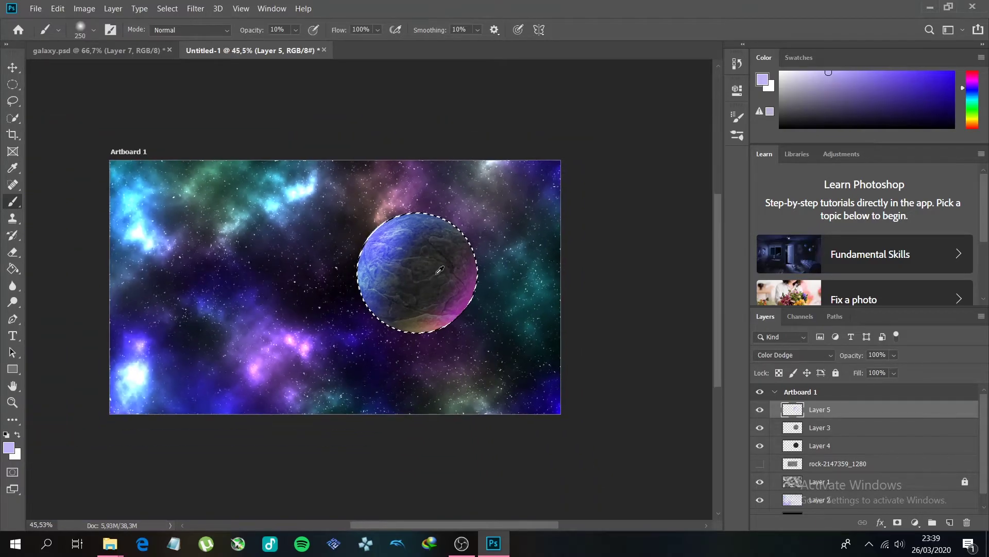
scroll(443, 269, up, 4)
scroll(449, 270, up, 1)
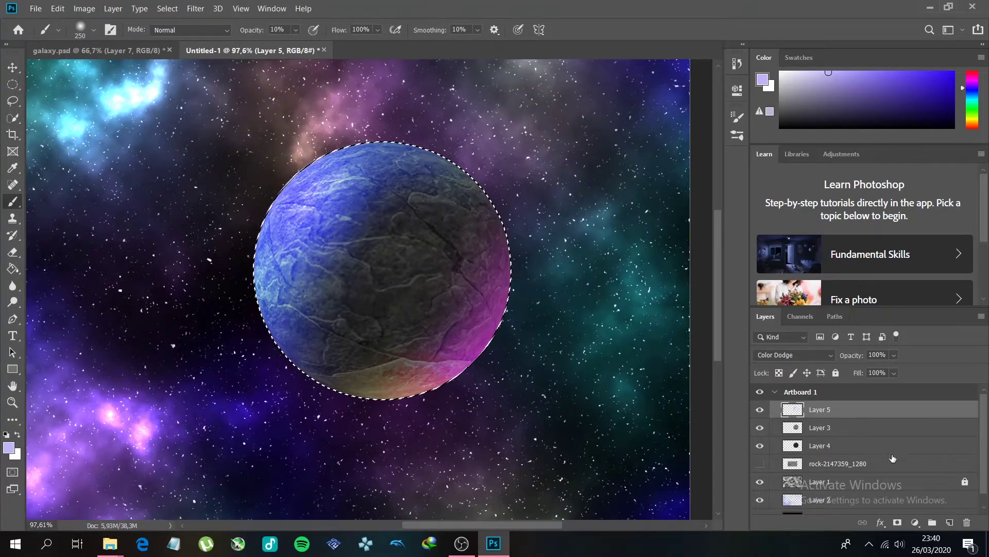
Add a new layer, set the foreground colour to dark grey #262626 and shade the planet's centre with a 500 px brush
click(950, 522)
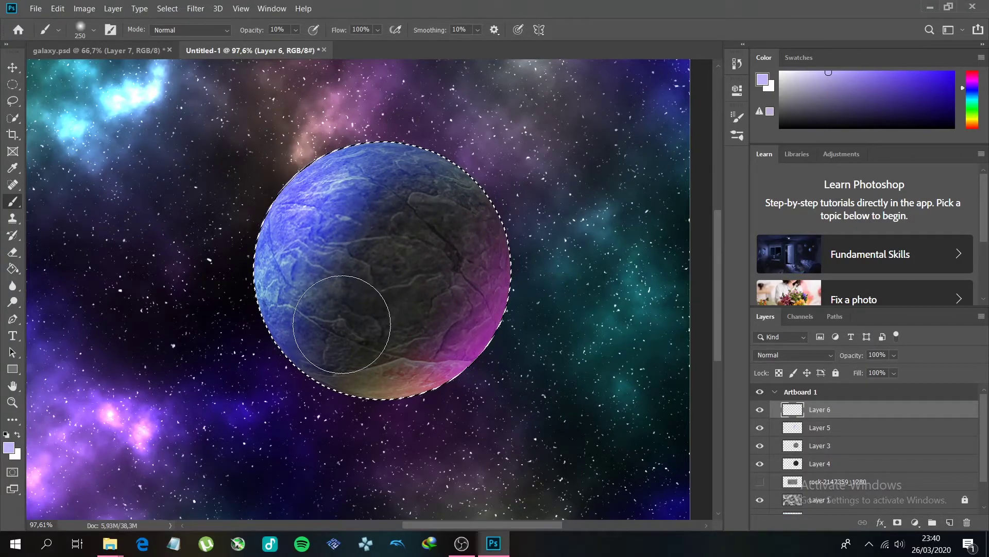
key(bracketright)
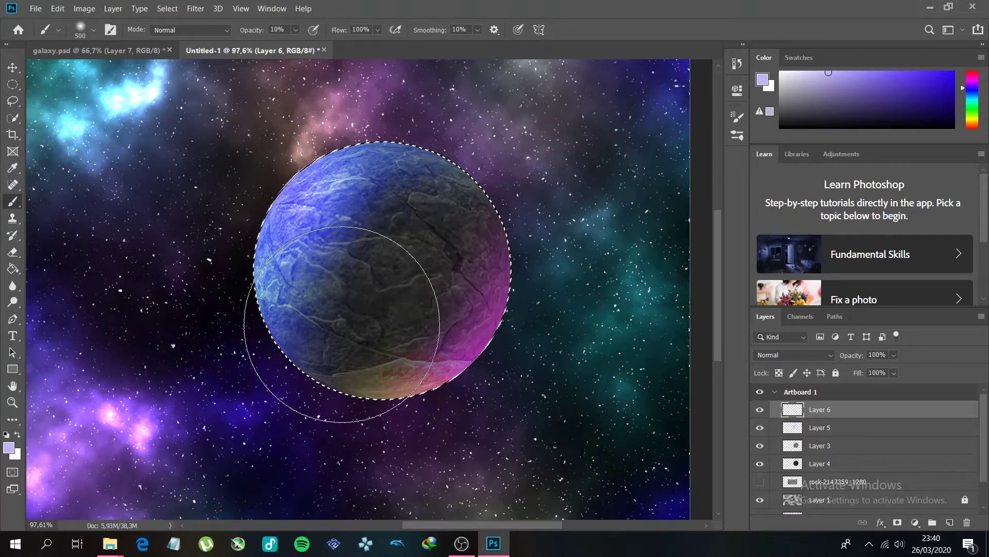
click(9, 447)
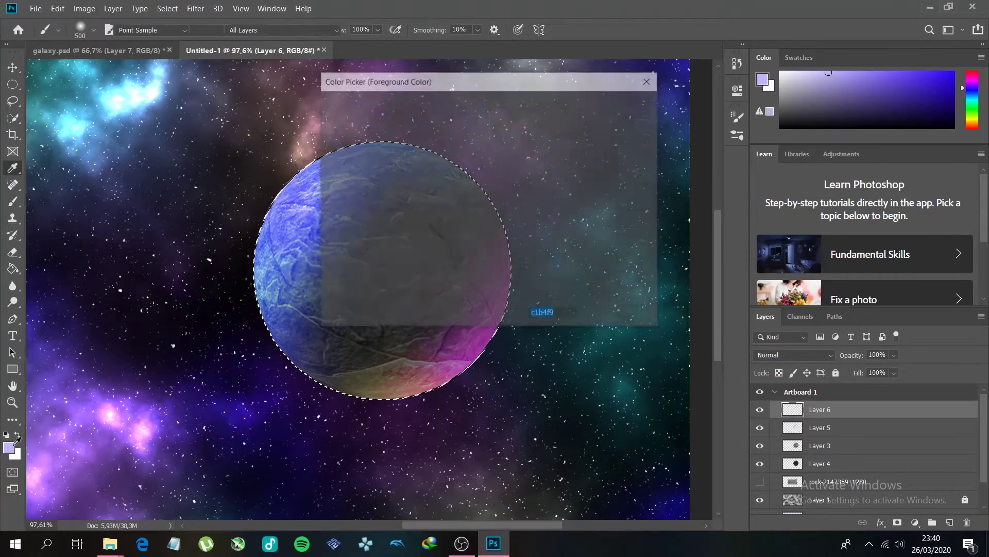
drag(440, 175, 296, 245)
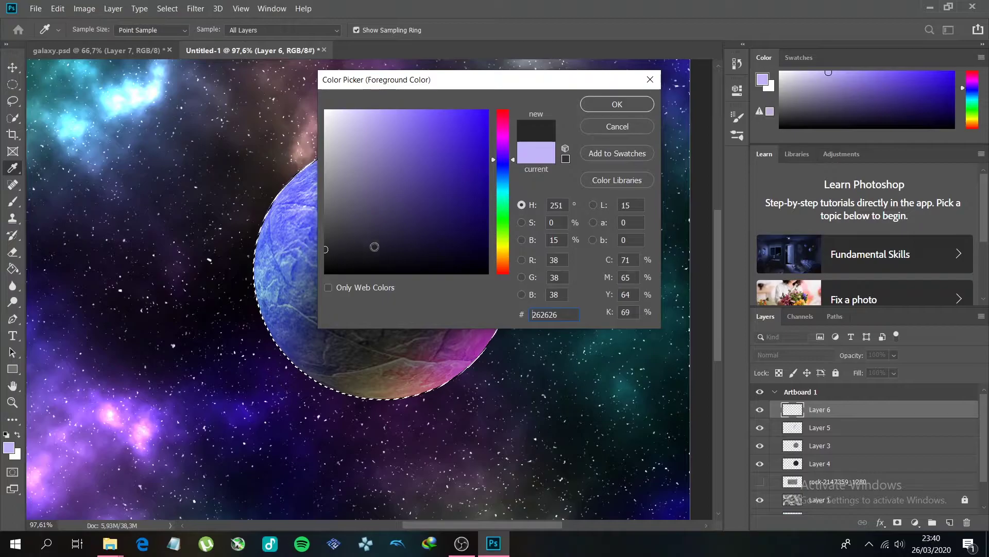
click(617, 104)
key(b)
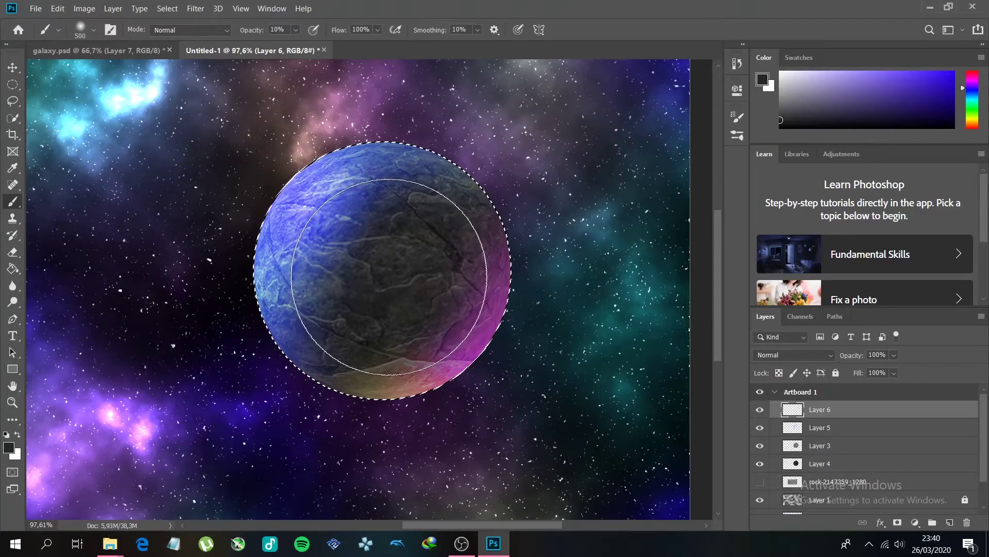
mouse_move(390, 277)
mouse_down()
mouse_move(390, 263)
mouse_move(382, 283)
mouse_move(387, 265)
mouse_up()
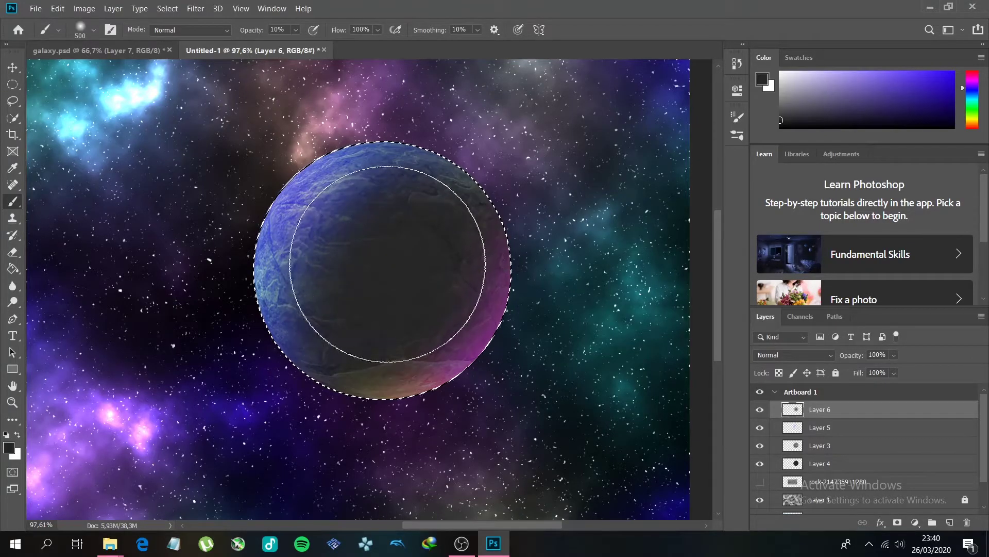
Set the dark shading layer's blend mode to Color Burn and its opacity to 66%
scroll(589, 319, down, 2)
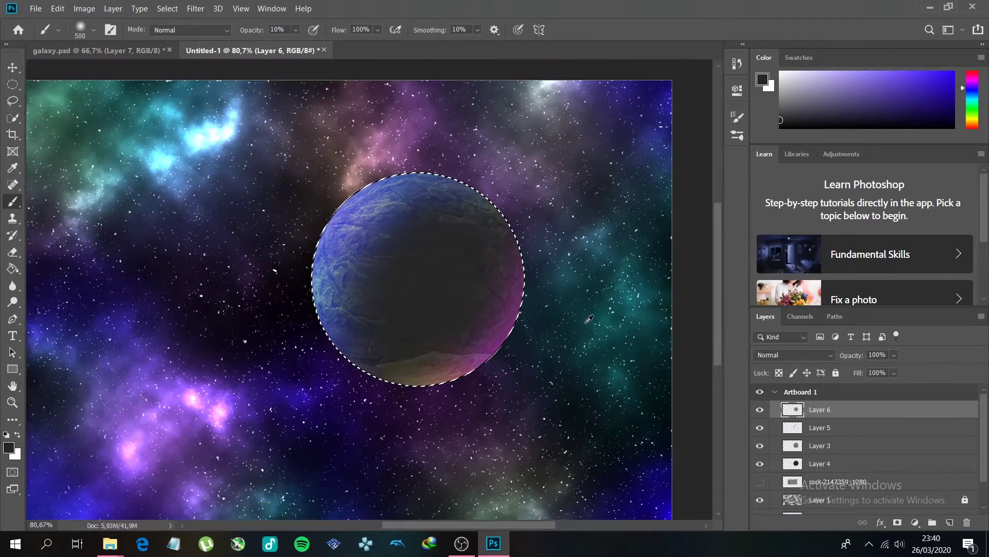
scroll(589, 319, down, 1)
click(793, 355)
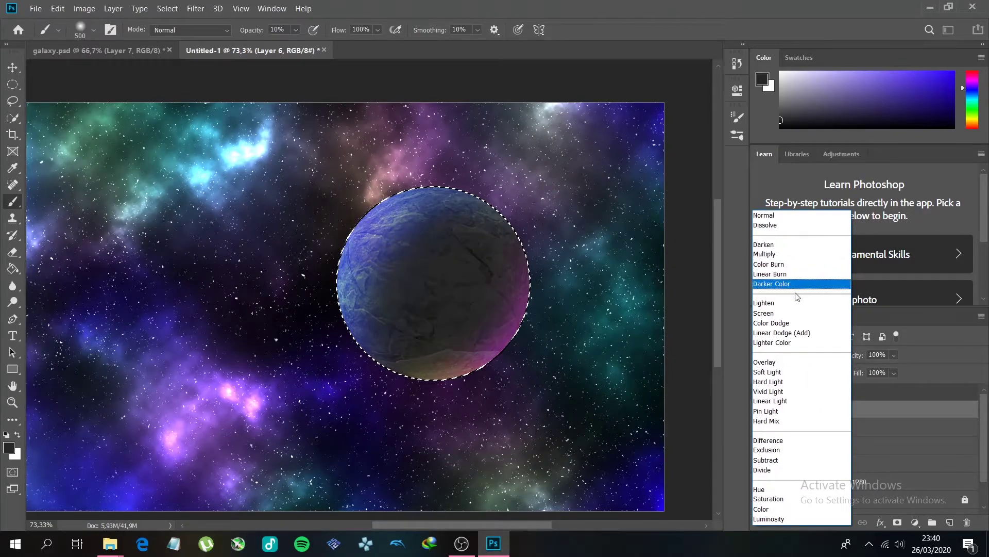
click(796, 266)
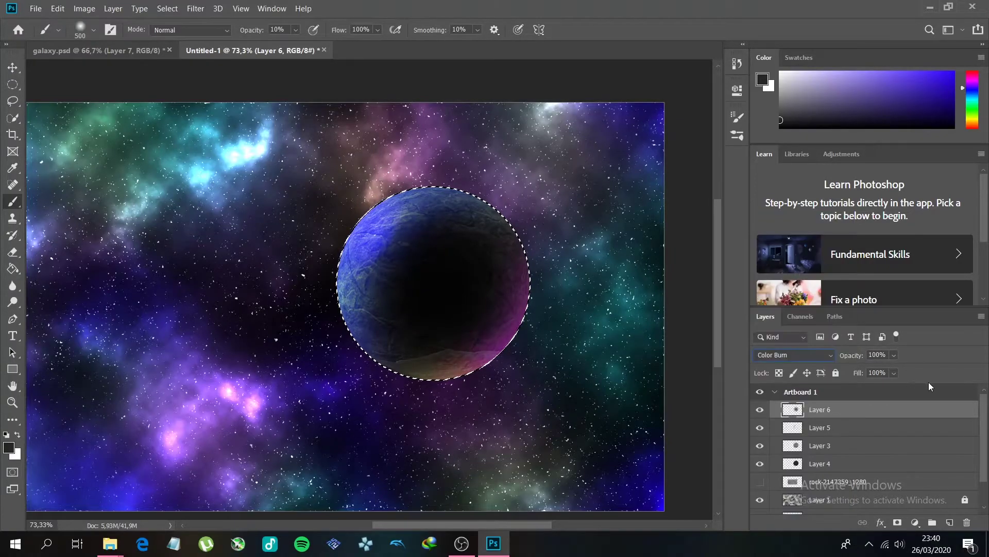
click(893, 355)
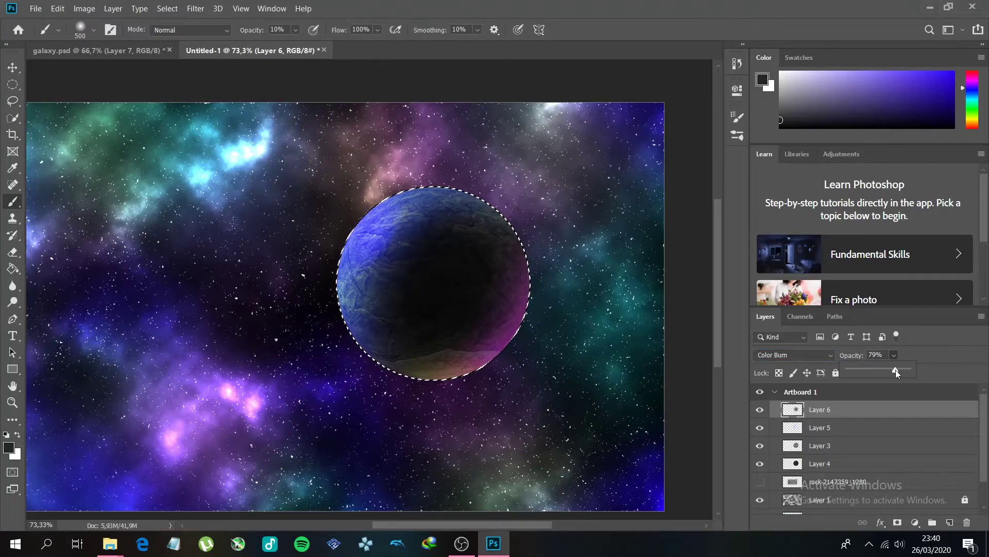
scroll(640, 309, down, 3)
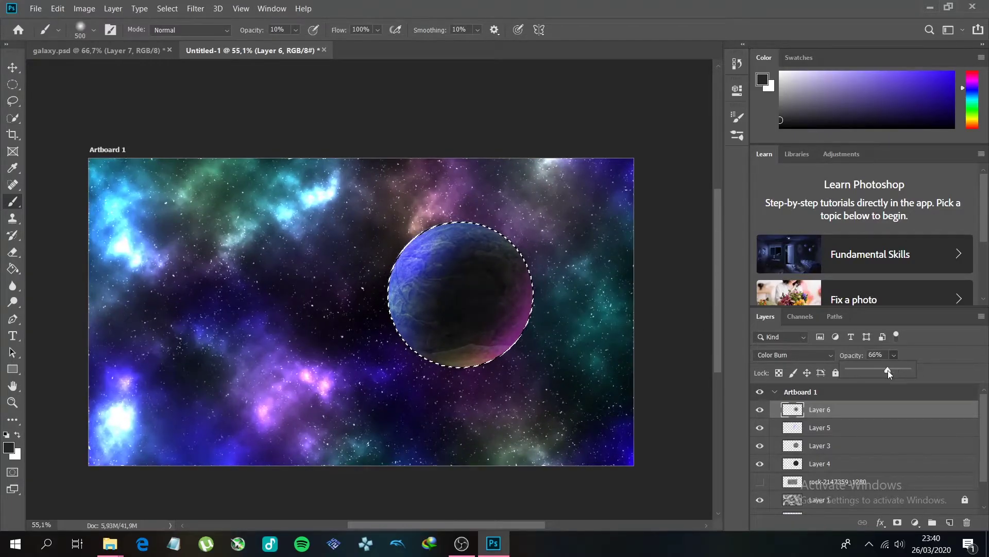
scroll(466, 330, up, 2)
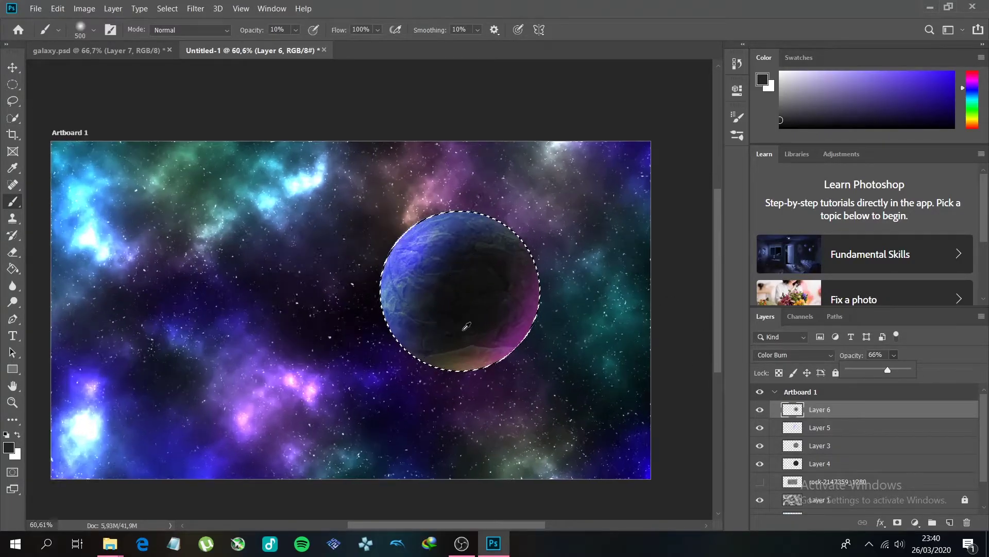
click(465, 281)
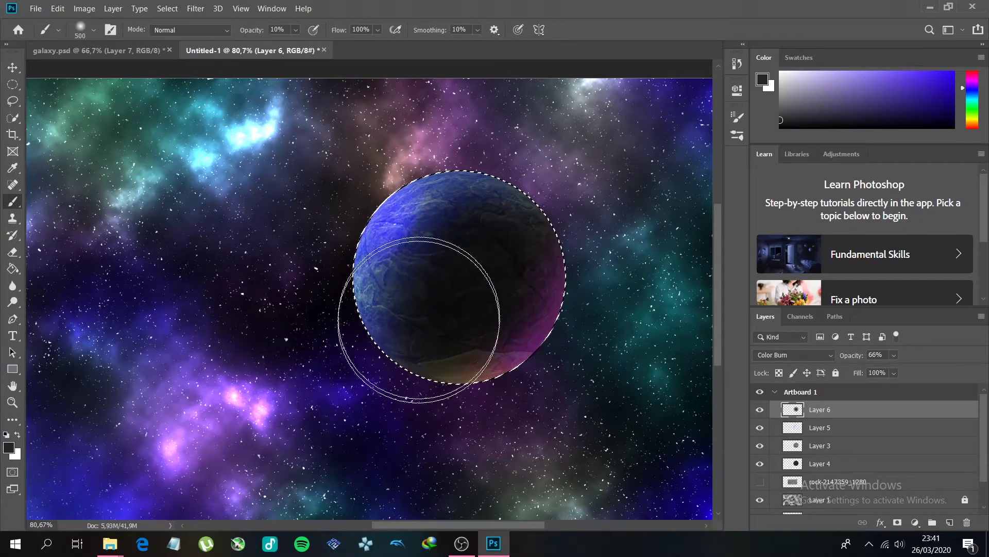
Deselect the circular selection around the planet and review the shaded planet in the whole scene
click(12, 84)
key(ctrl+d)
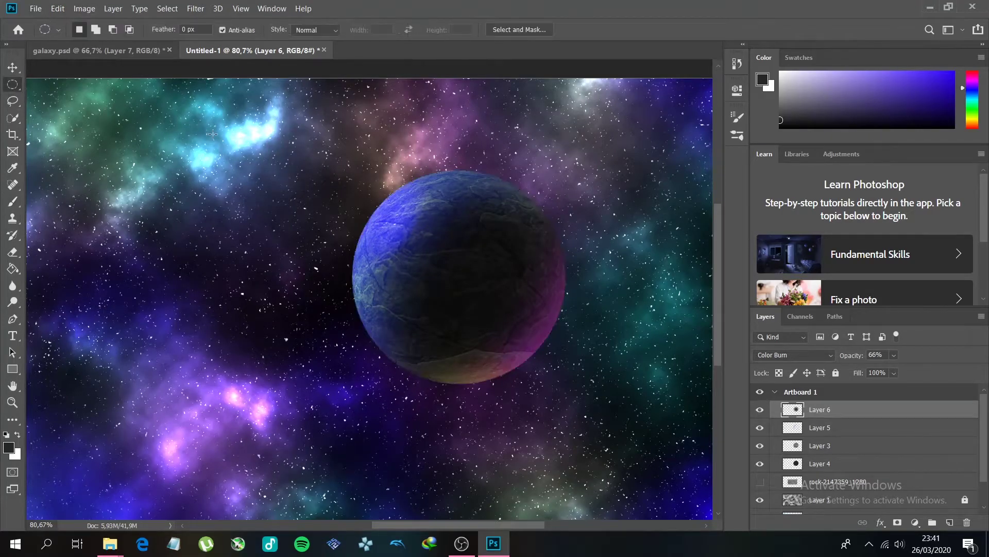
scroll(391, 216, down, 1)
scroll(391, 216, down, 2)
scroll(422, 261, up, 4)
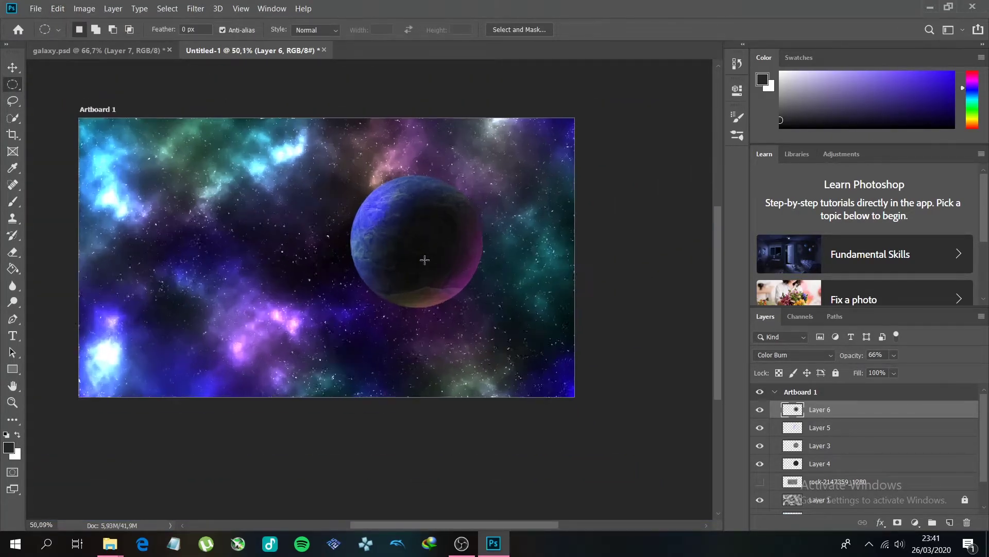
scroll(425, 260, up, 2)
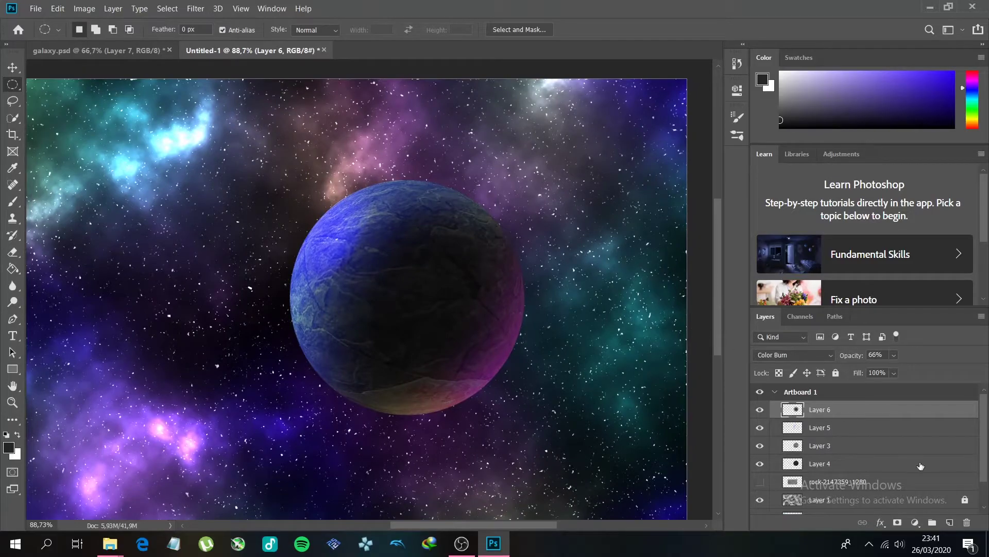
Add an Outer Glow to the planet base on Layer 4, in Screen mode at 20% opacity
click(899, 448)
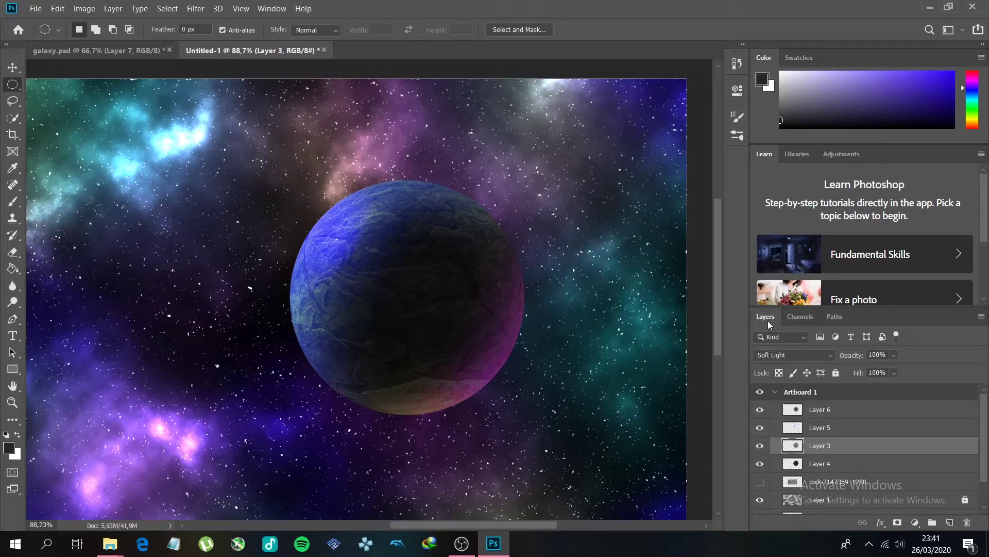
click(865, 464)
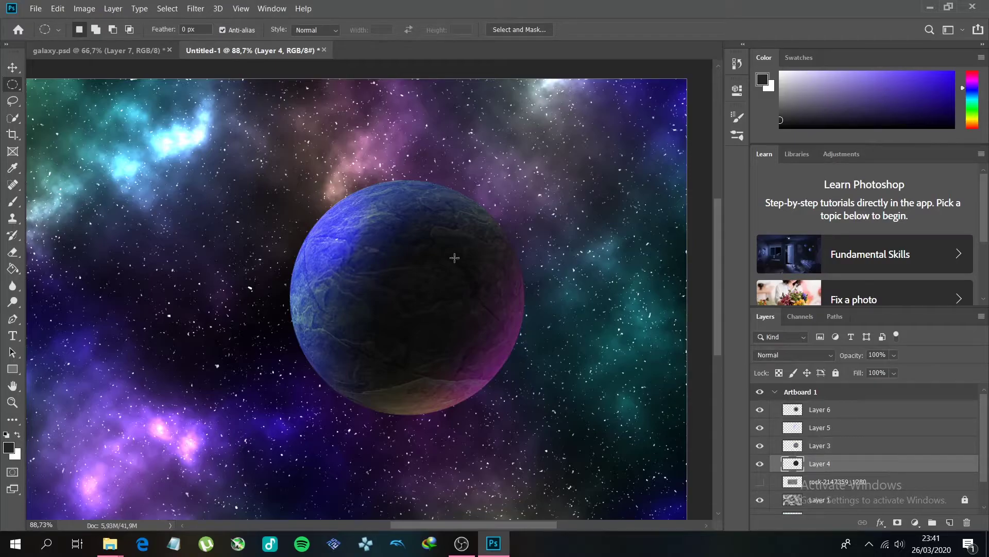
double_click(911, 469)
drag(527, 162, 779, 96)
click(596, 321)
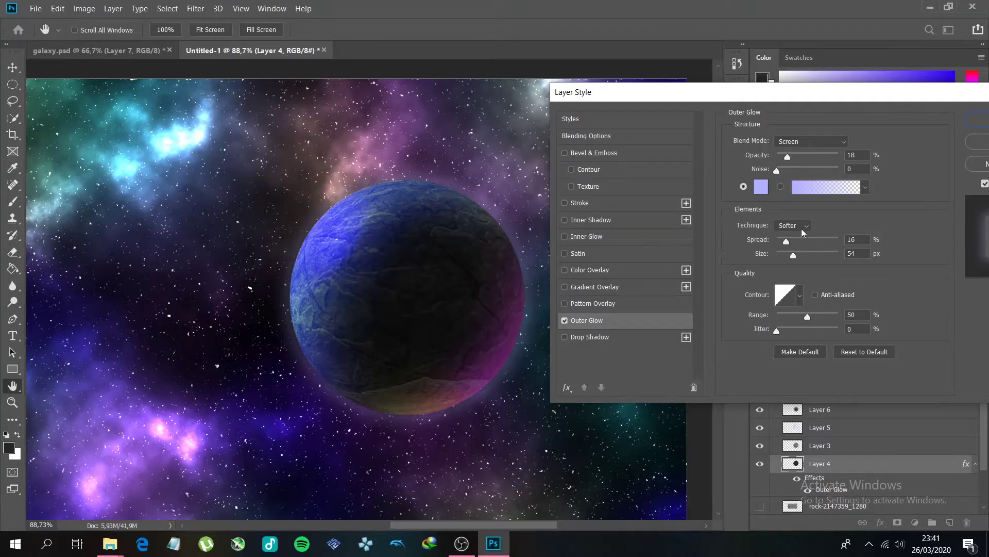
mouse_move(784, 257)
mouse_down()
mouse_move(805, 256)
mouse_move(793, 262)
mouse_up()
click(835, 141)
click(835, 142)
click(842, 145)
click(842, 144)
drag(787, 159, 788, 161)
Set the outer glow colour to light blue #82d4fe
click(761, 187)
drag(391, 84, 608, 86)
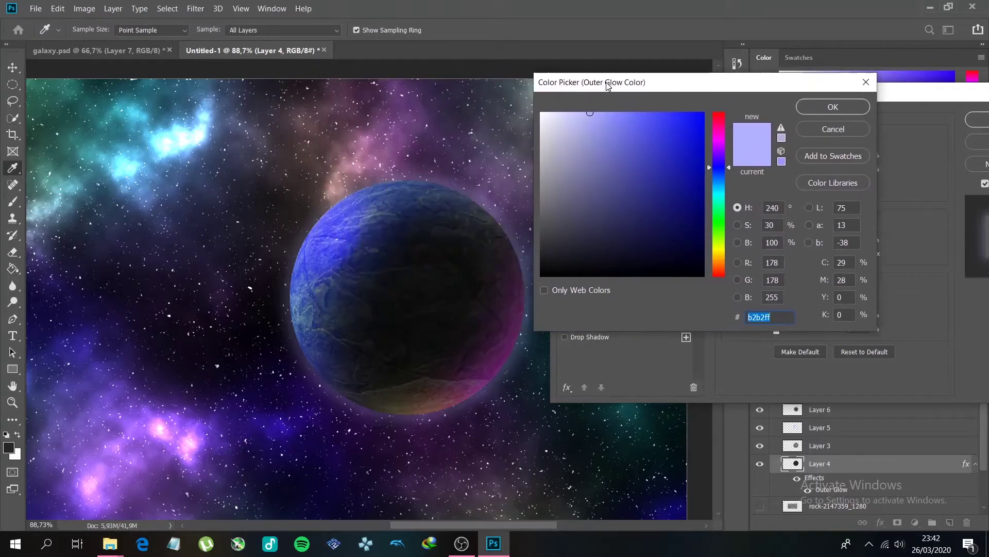
text(ddddff)
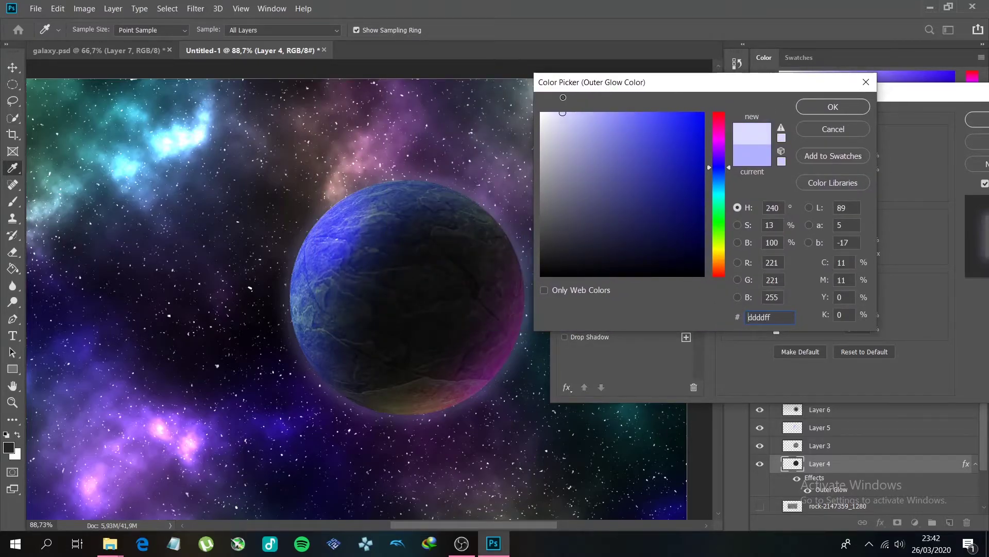
click(721, 174)
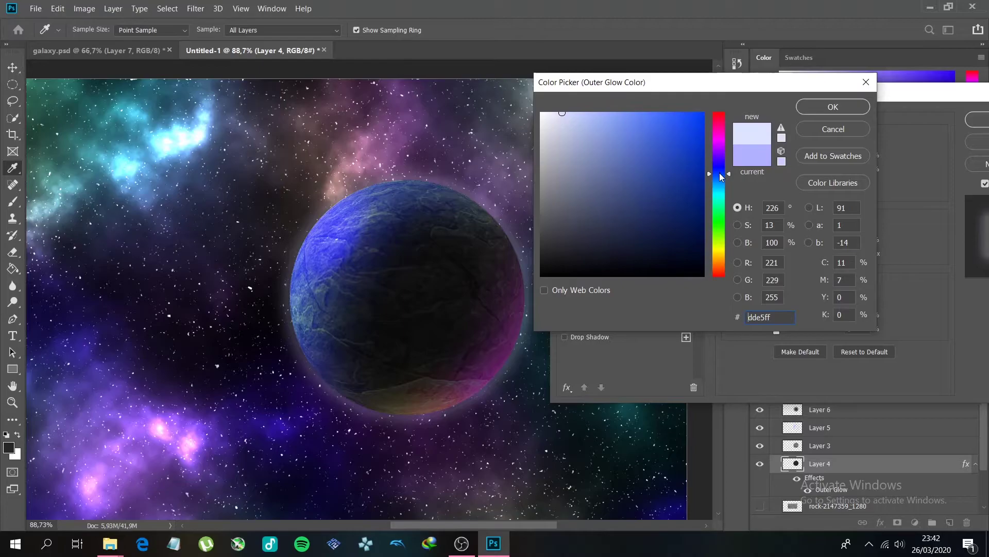
click(577, 111)
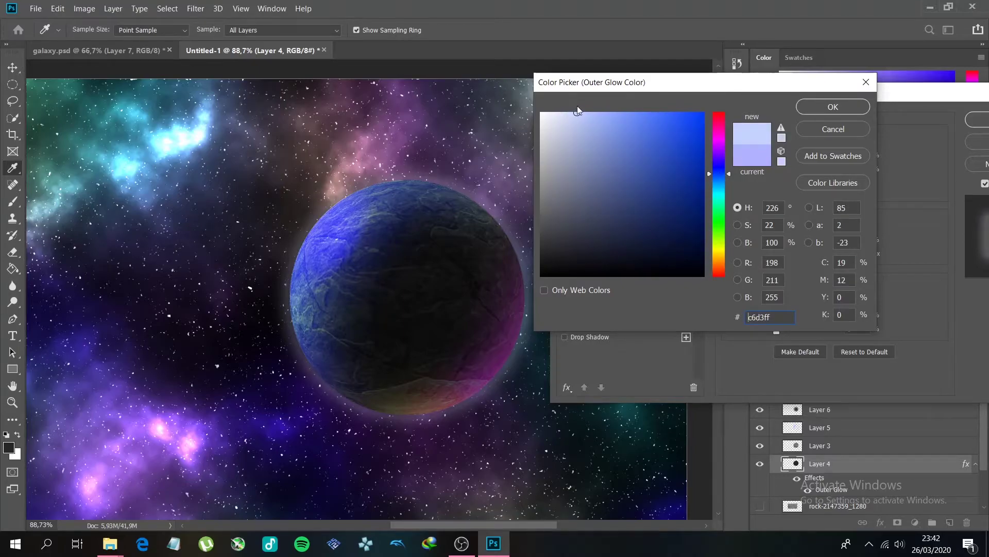
click(720, 185)
click(585, 114)
click(620, 112)
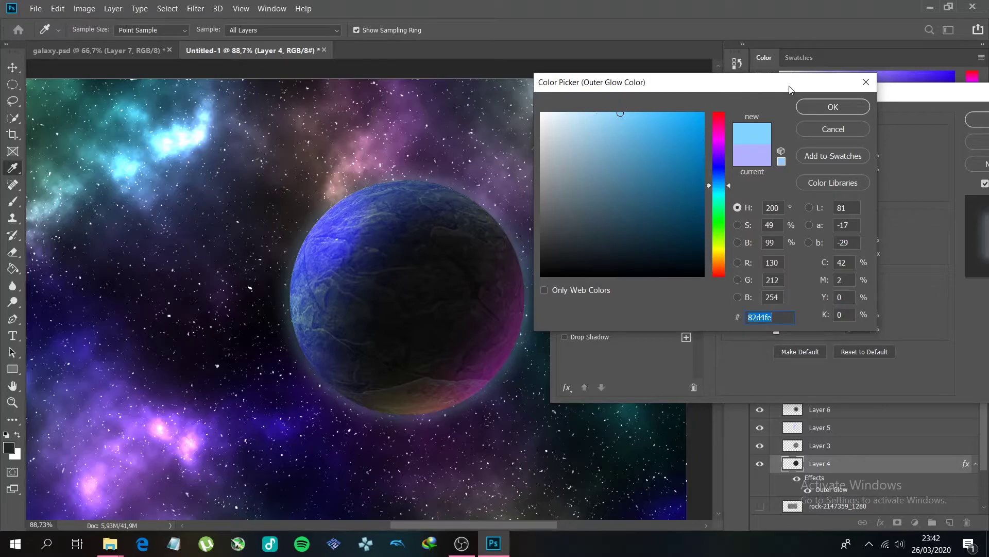
click(833, 107)
Set the outer glow's spread to 20% and size to 70 px, and apply the layer style
mouse_move(789, 242)
mouse_down()
mouse_move(815, 244)
mouse_move(771, 245)
mouse_move(803, 246)
mouse_move(791, 243)
mouse_move(806, 255)
mouse_move(790, 240)
mouse_move(800, 255)
mouse_move(819, 256)
mouse_move(799, 258)
mouse_up()
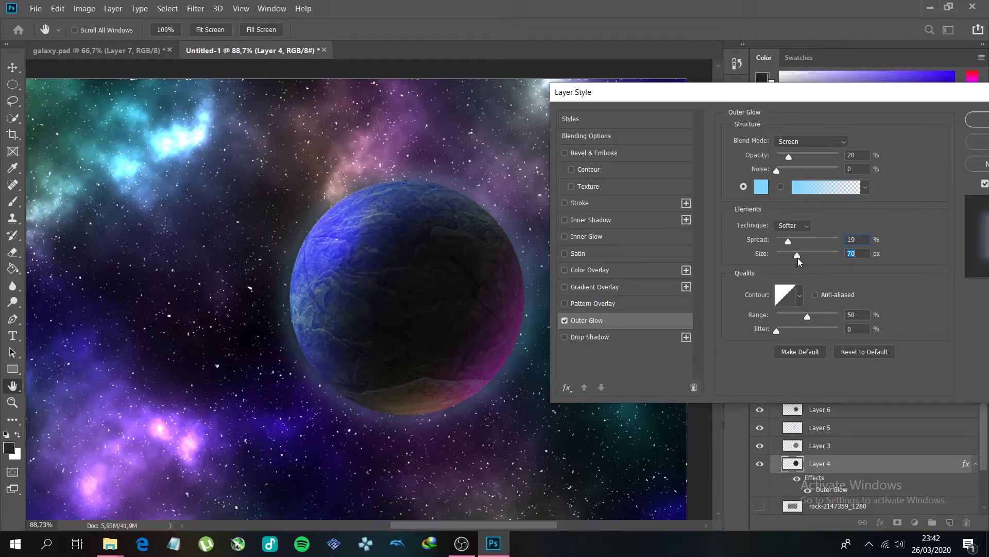
drag(858, 239, 794, 250)
text(20-)
key(Return)
drag(706, 98, 262, 175)
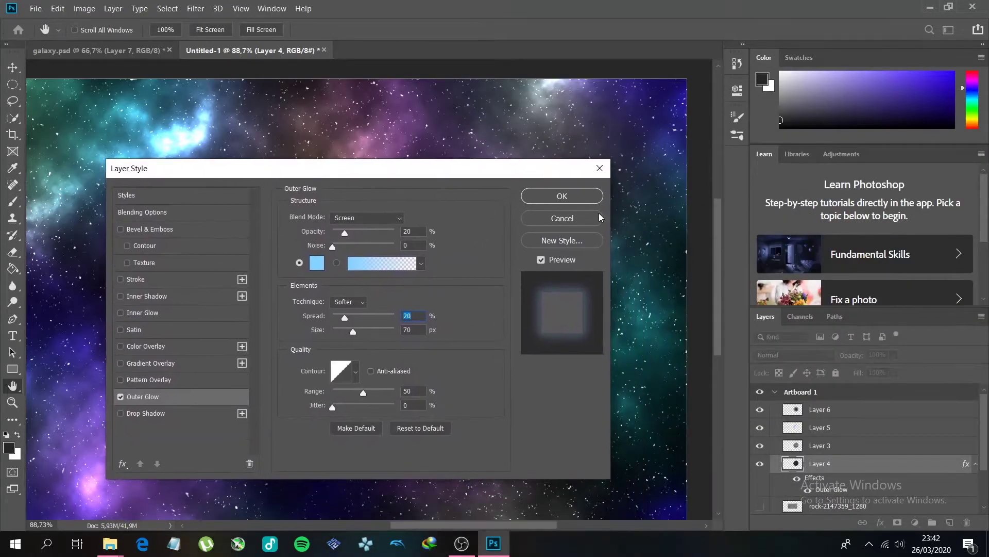
click(563, 195)
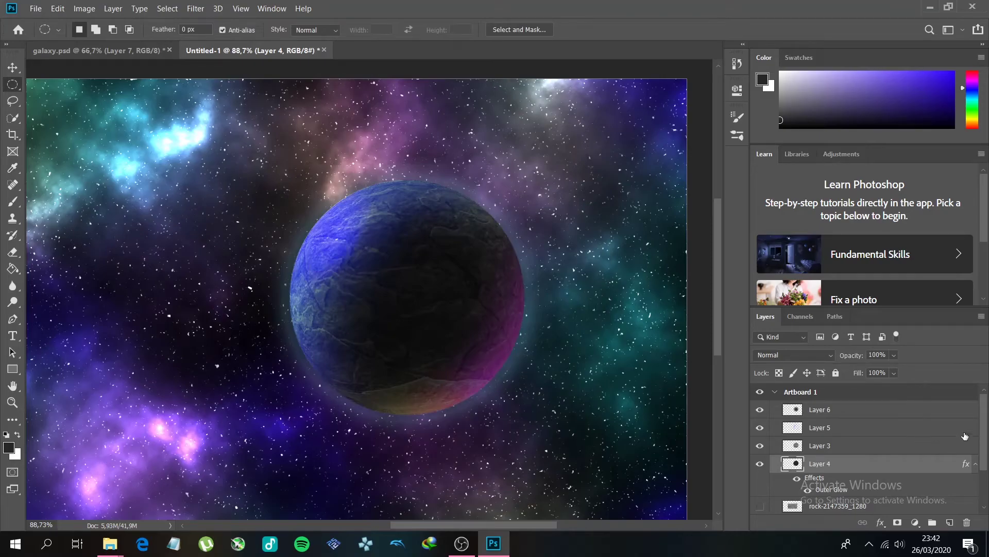
Add a new layer above Layer 6, reset the colours to default and fill the layer with black
scroll(978, 427, down, 2)
scroll(979, 441, up, 2)
click(881, 415)
click(950, 522)
click(13, 268)
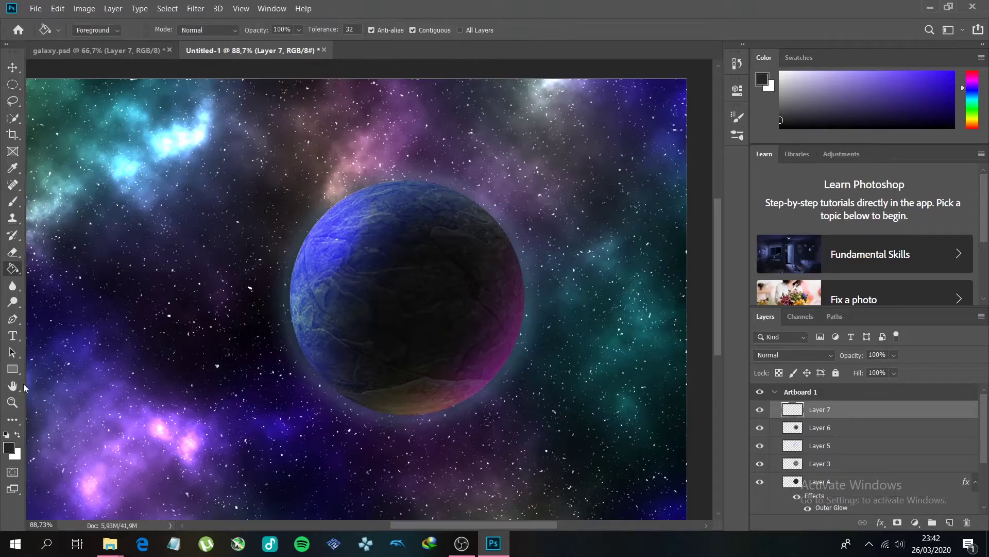
click(7, 435)
click(154, 261)
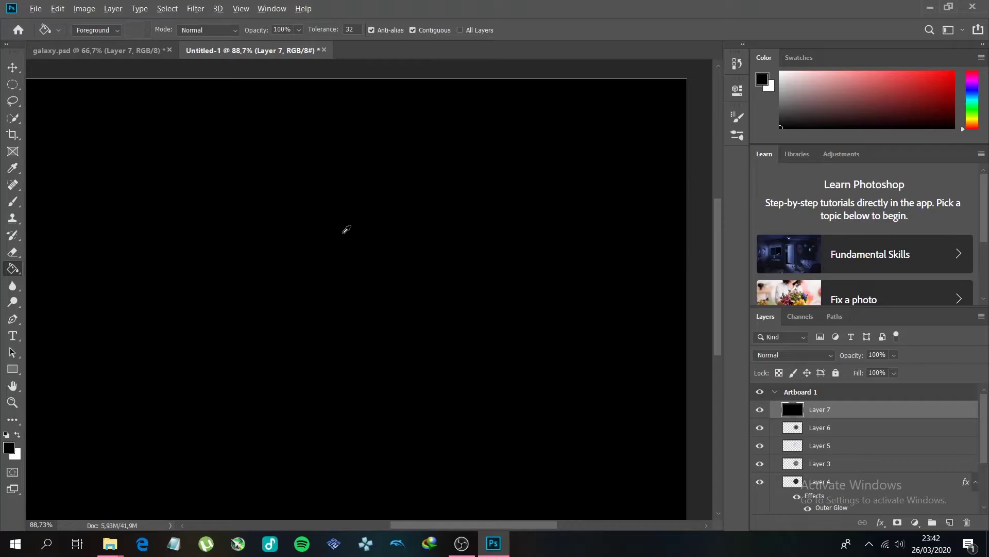
scroll(344, 229, down, 2)
drag(252, 270, 336, 265)
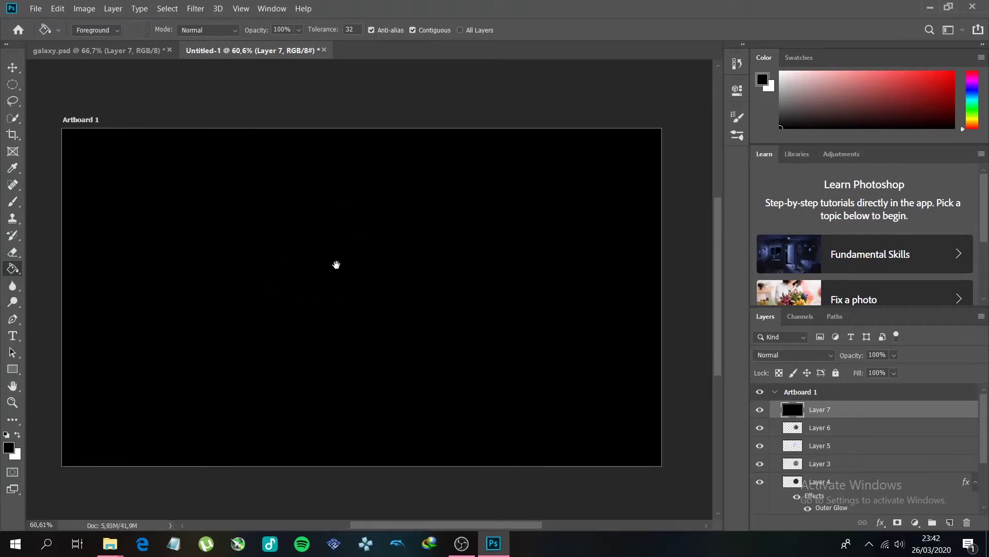
Start a Lens Flare on the black Layer 7 and place its centre about two thirds across, in the upper quarter of the image
click(759, 410)
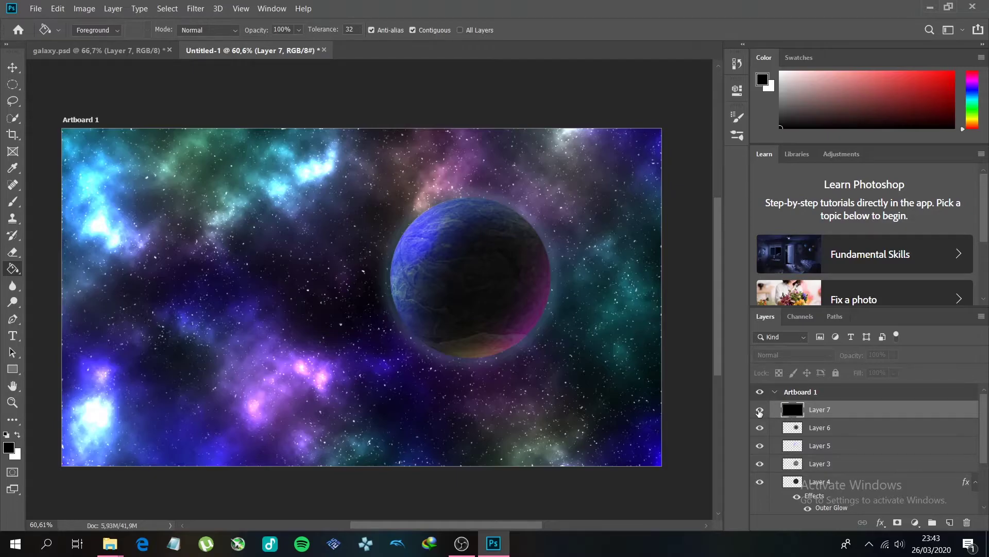
click(759, 410)
click(193, 11)
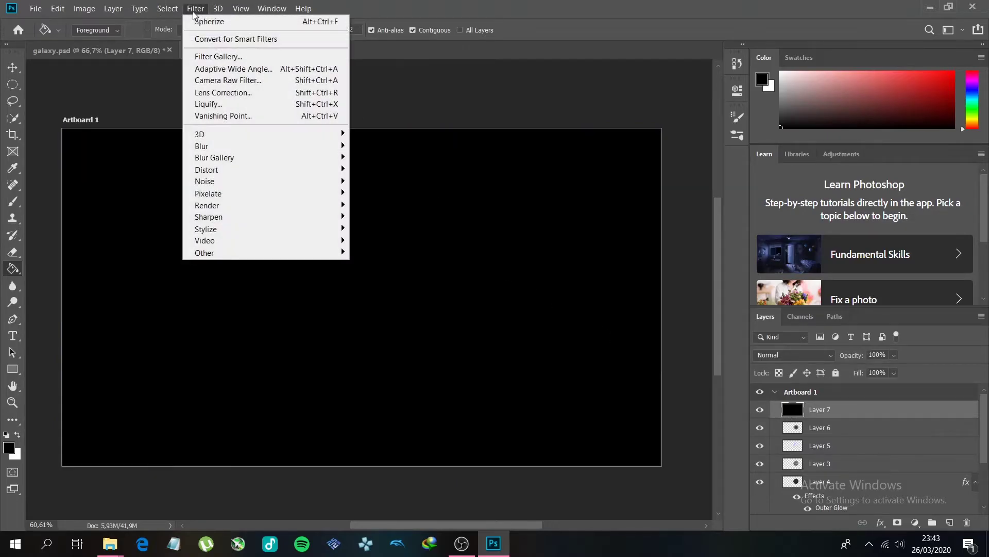
mouse_move(297, 208)
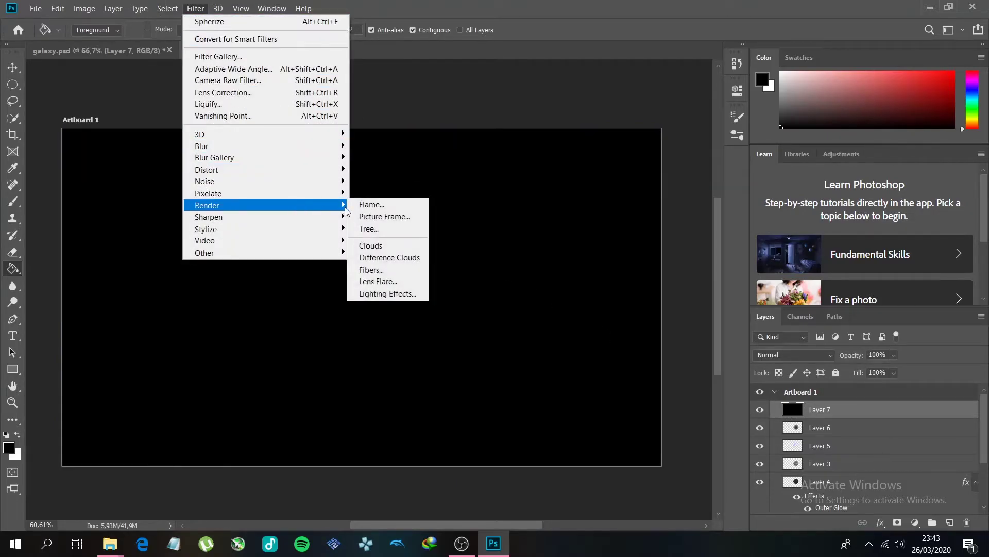
click(414, 282)
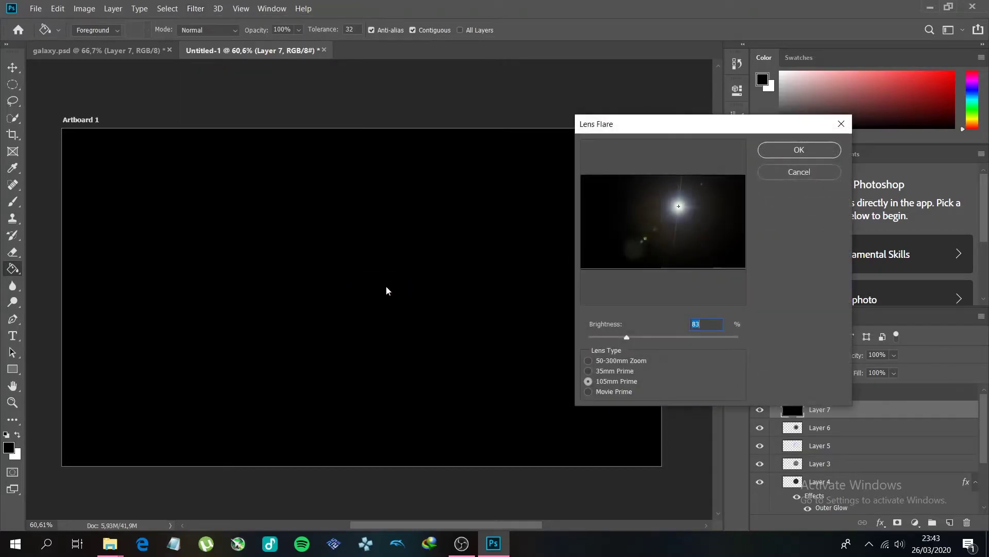
drag(676, 205, 689, 199)
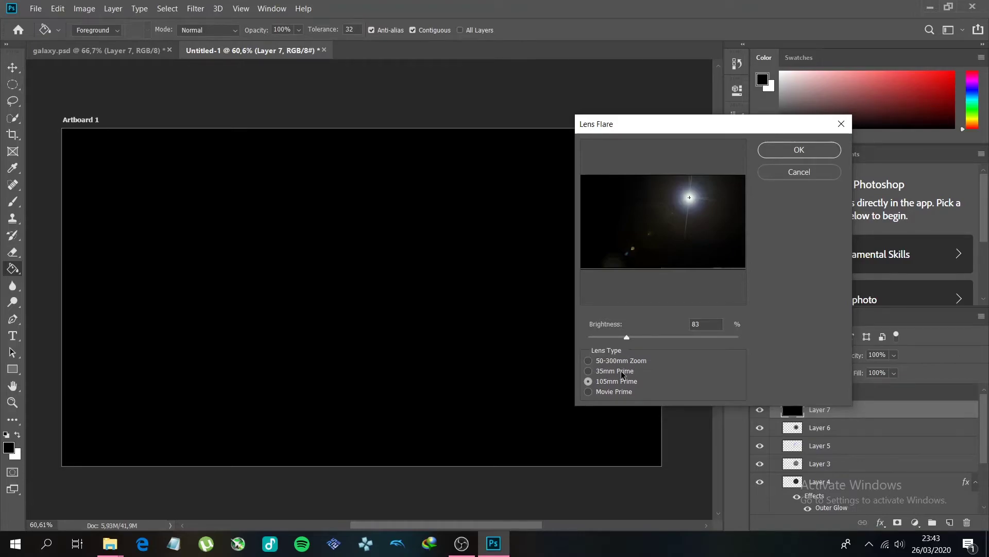
Compare the lens types, choose 35mm Prime, set the brightness to 85% and apply the lens flare
click(621, 372)
click(612, 386)
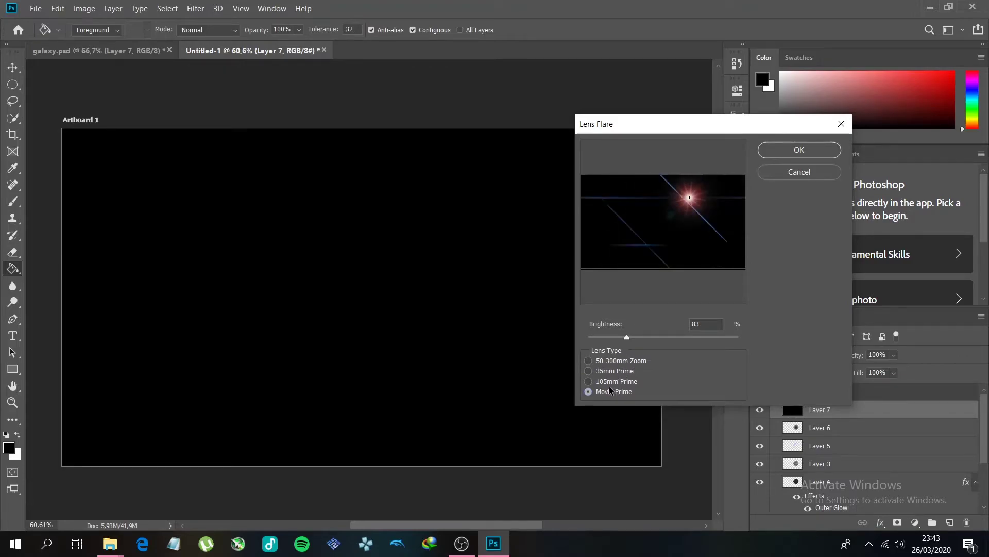
click(605, 383)
click(603, 391)
click(608, 382)
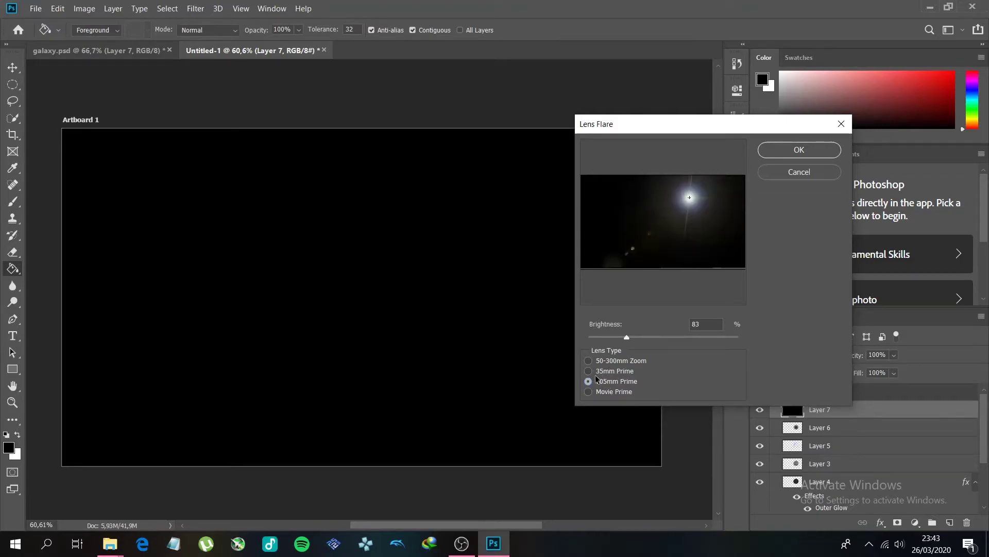
click(589, 371)
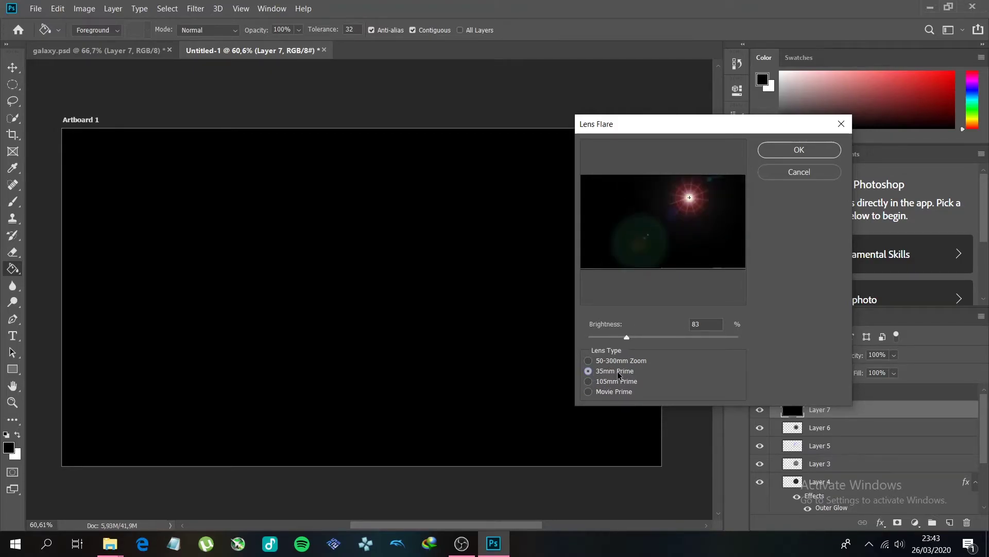
mouse_move(623, 336)
mouse_down()
mouse_move(613, 336)
mouse_move(712, 336)
mouse_move(624, 347)
mouse_up()
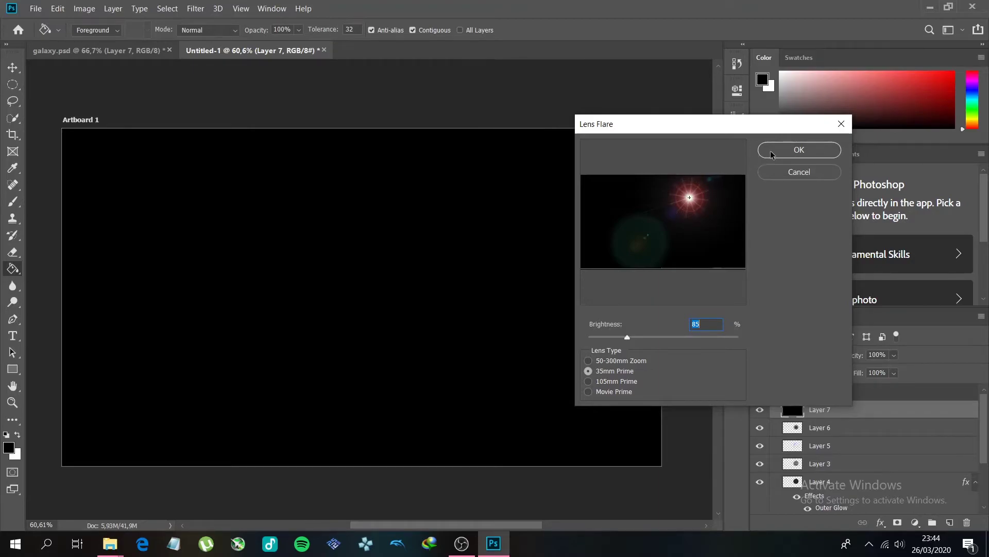
click(807, 151)
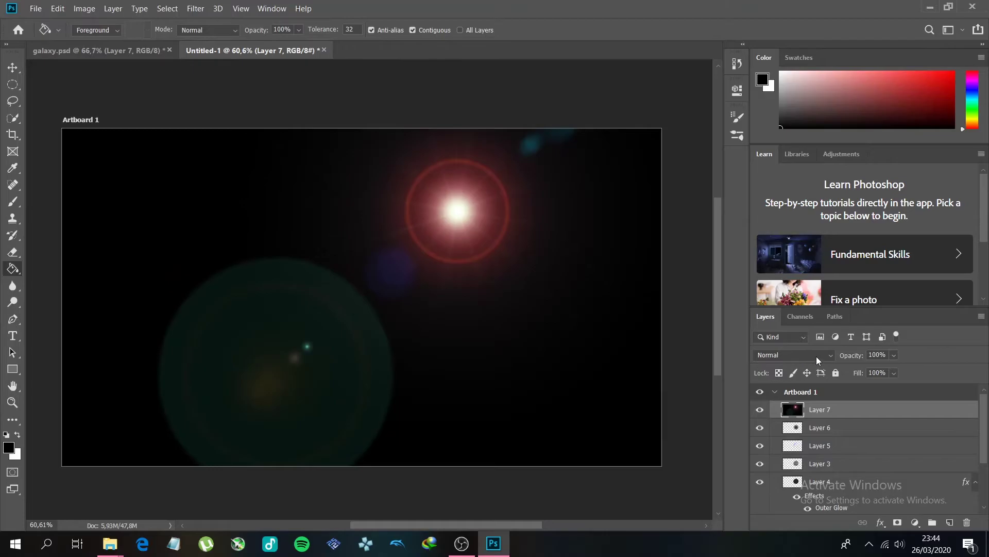
Set Layer 7's blend mode to Screen and keep its opacity at 100%
click(831, 355)
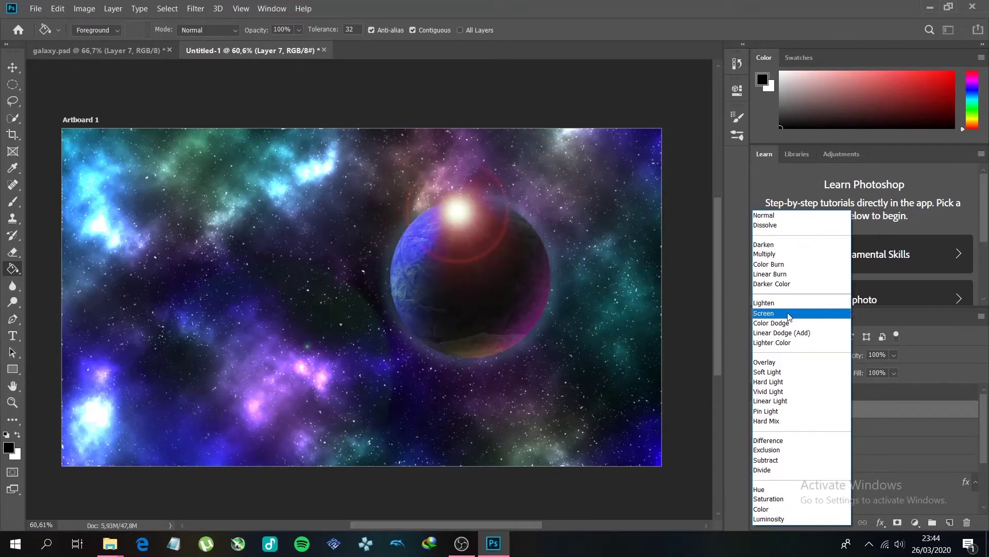
click(789, 314)
click(894, 357)
click(892, 369)
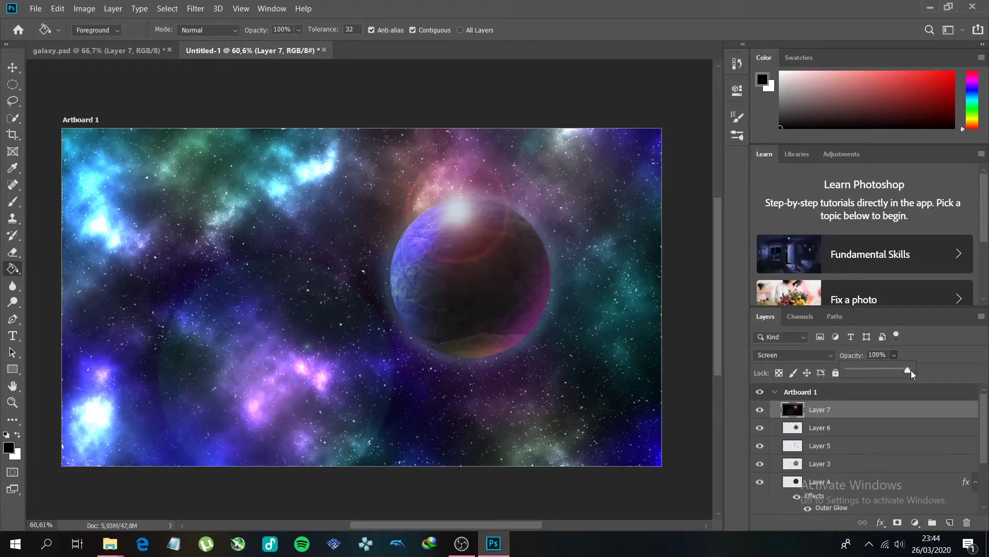
drag(910, 370, 914, 370)
click(809, 339)
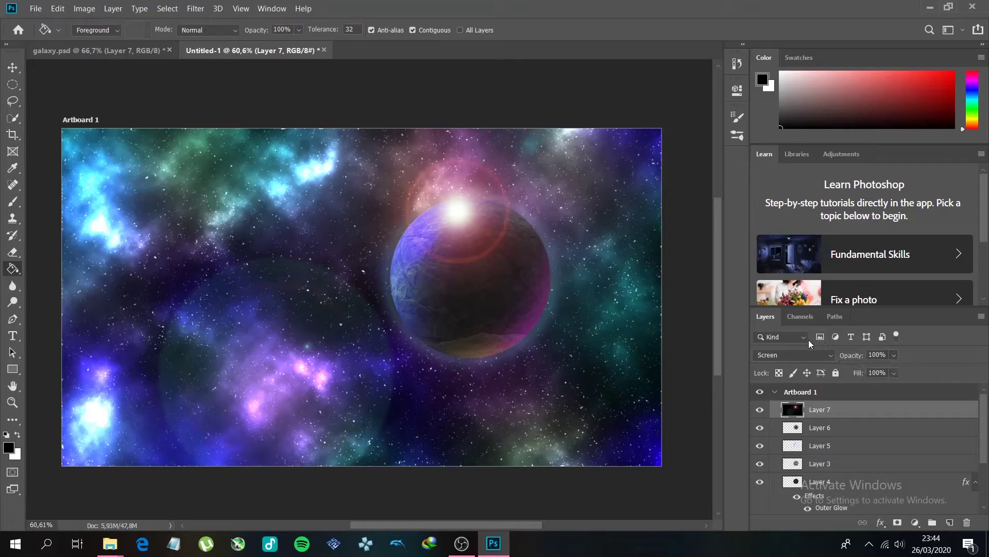
click(824, 355)
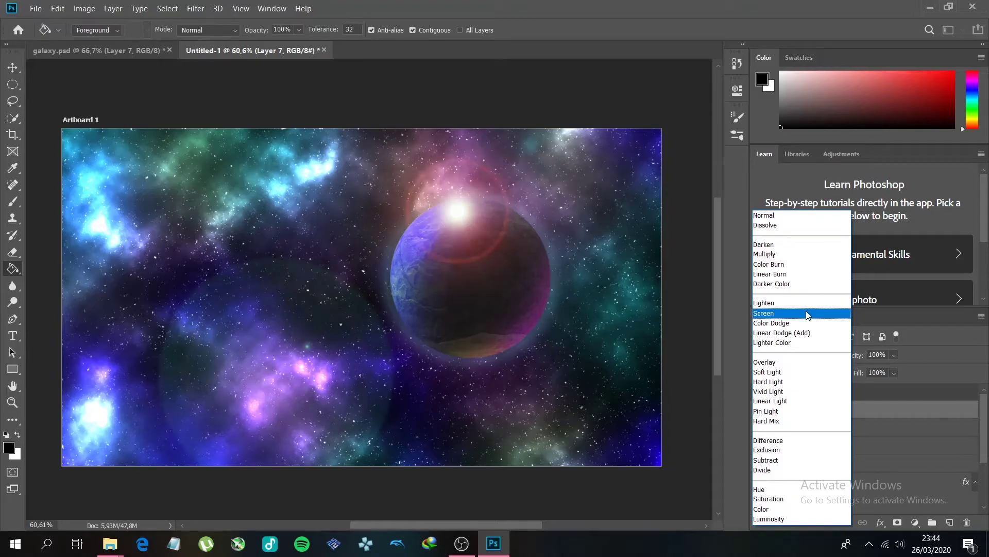
click(807, 313)
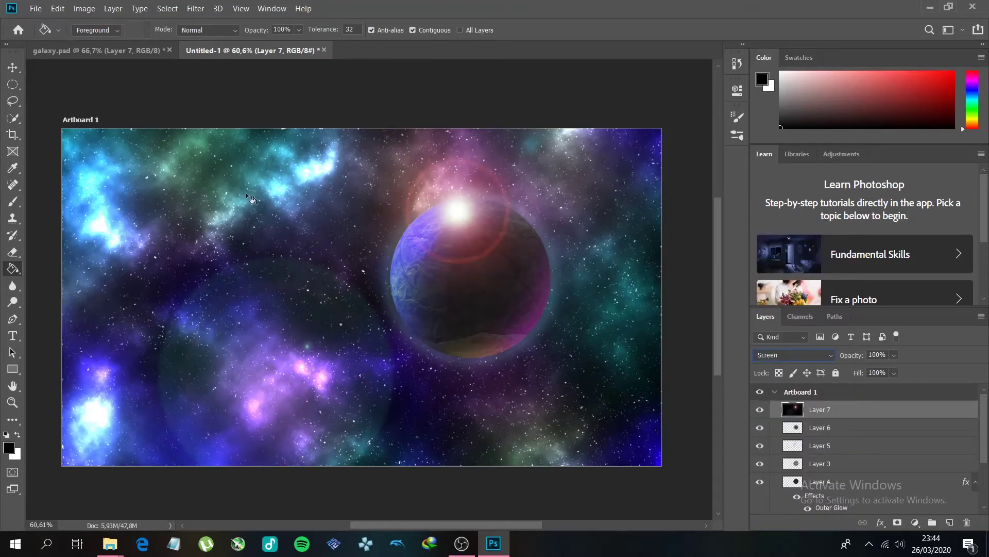
Move the lens flare slightly up and to the left, onto the planet's upper edge
click(12, 67)
drag(464, 219, 450, 210)
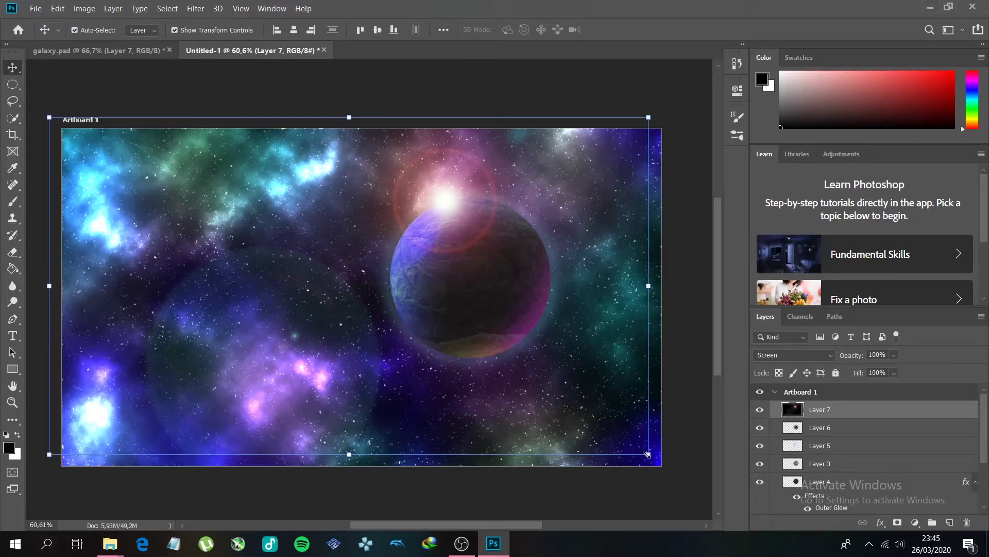
click(439, 501)
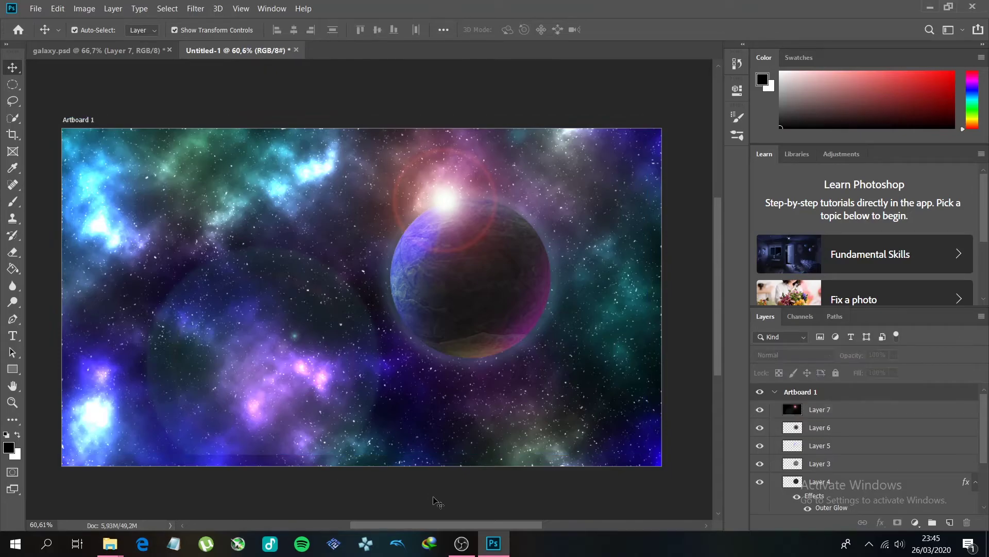
Enlarge the lens flare layer to about 106% so it covers the artboard, with the flare over the planet's top edge
click(308, 454)
drag(648, 454, 665, 475)
drag(517, 300, 519, 290)
drag(670, 458, 685, 465)
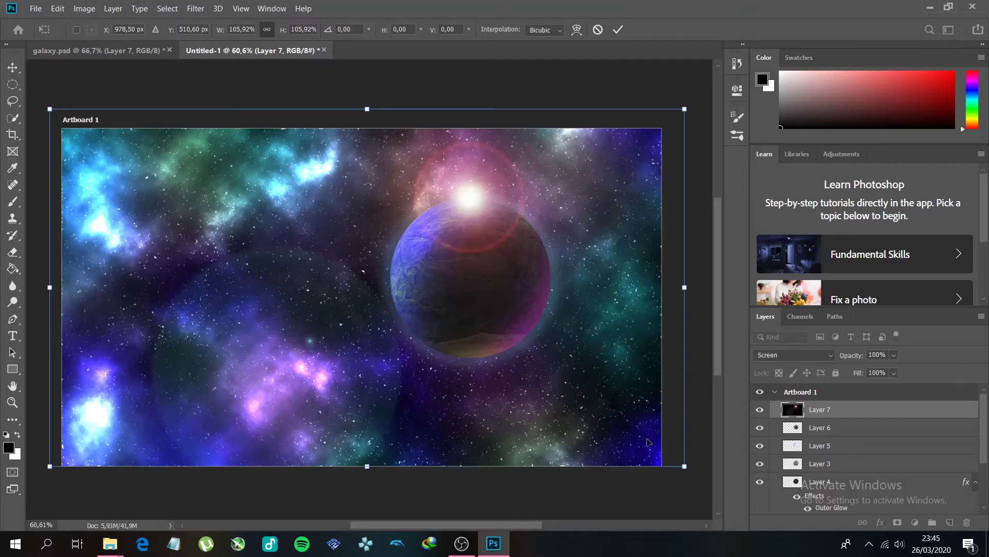
key(Return)
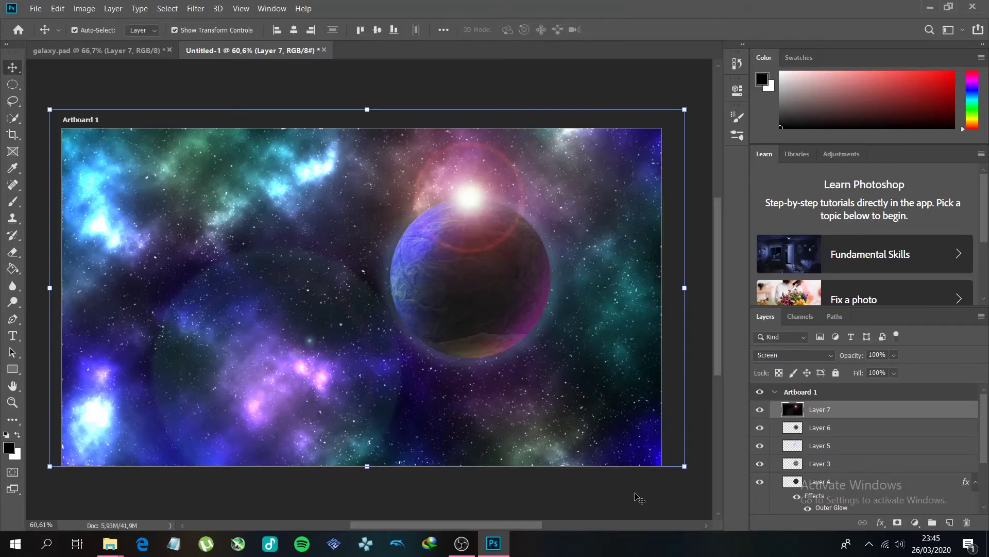
click(673, 74)
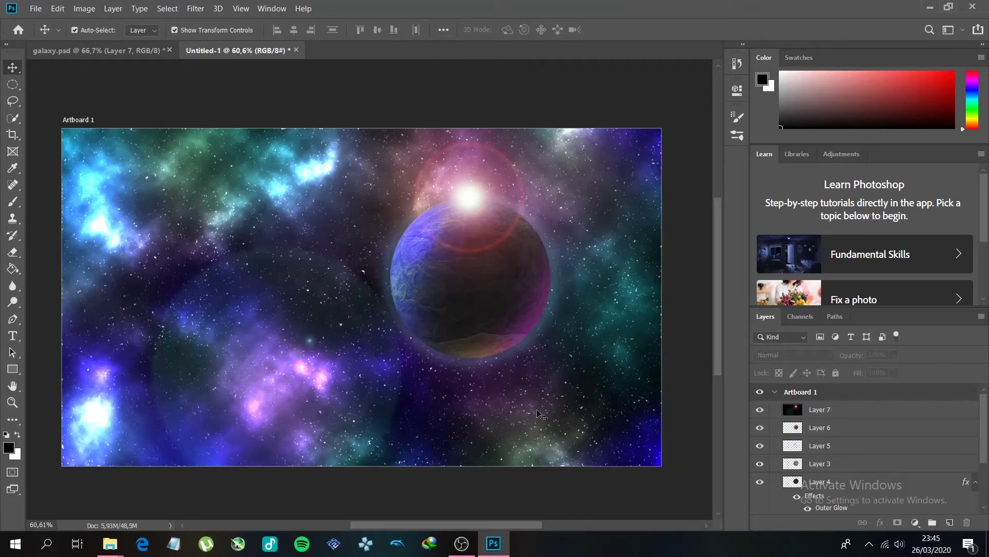
Hide all the layers, and show Star 2, Layer 1 and Layer 2 again to review the galaxy background
scroll(459, 367, down, 2)
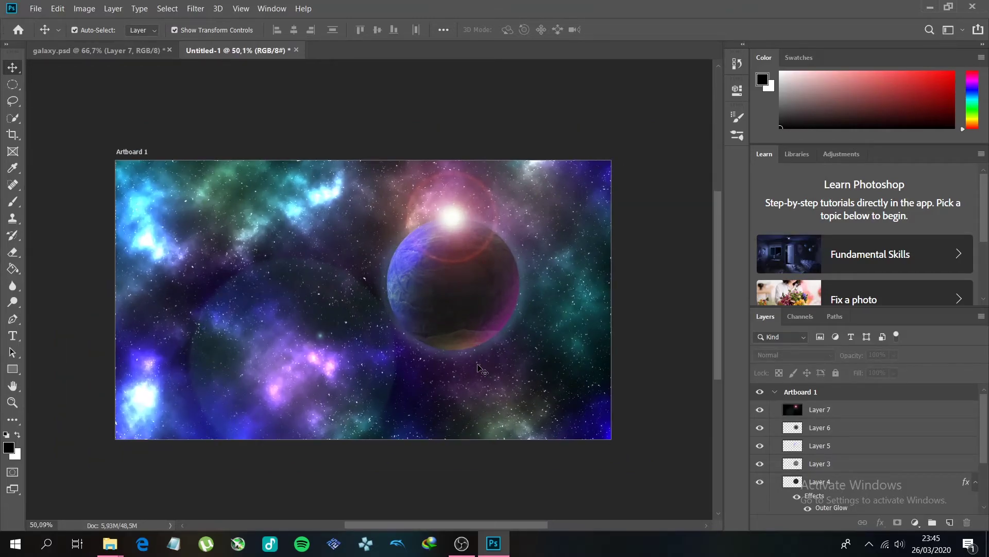
mouse_move(987, 434)
mouse_down()
mouse_move(986, 480)
mouse_move(986, 423)
mouse_up()
drag(757, 410, 765, 508)
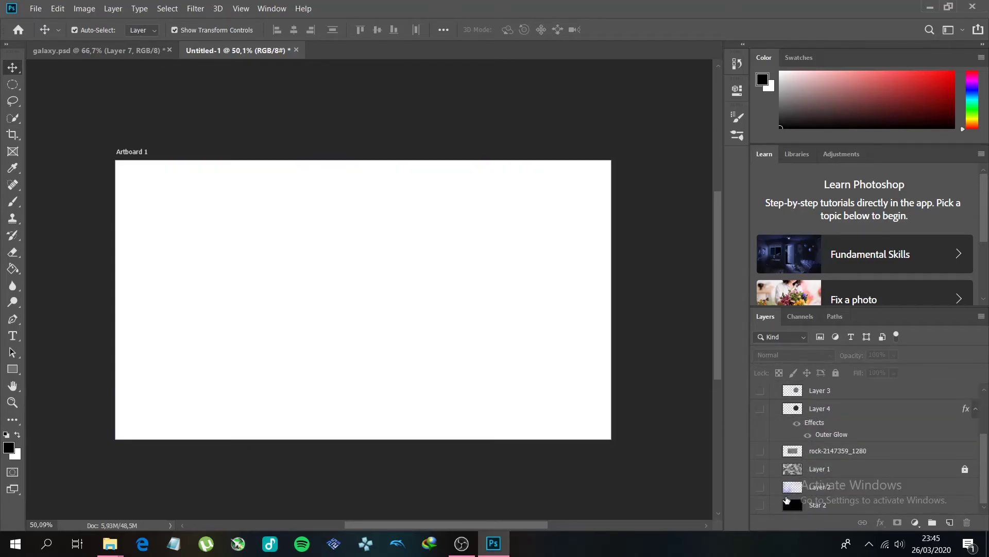
click(759, 506)
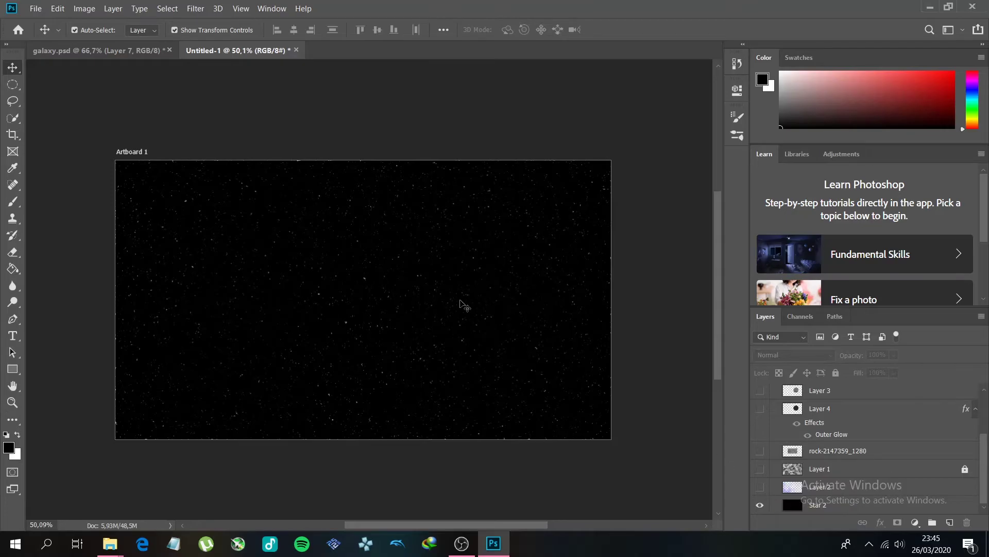
click(761, 469)
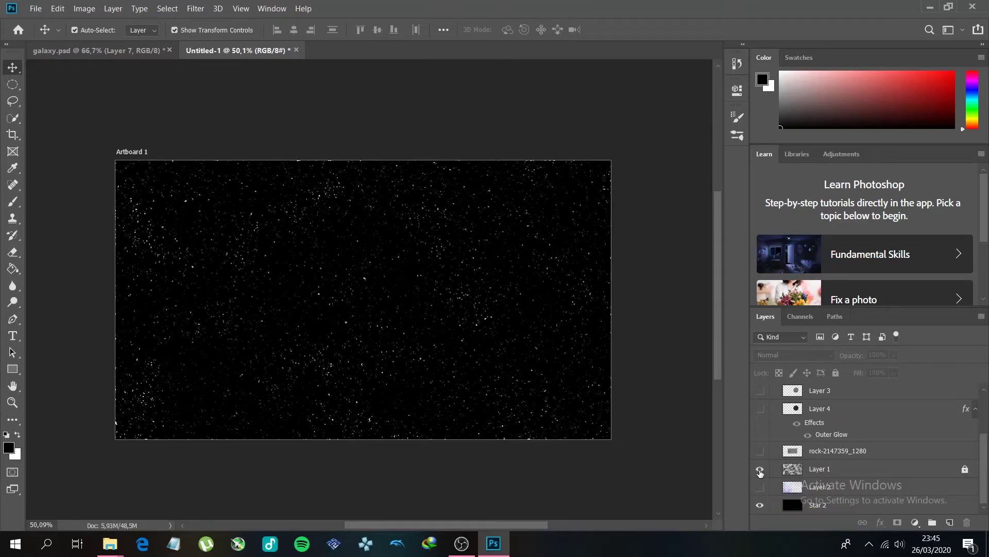
click(820, 470)
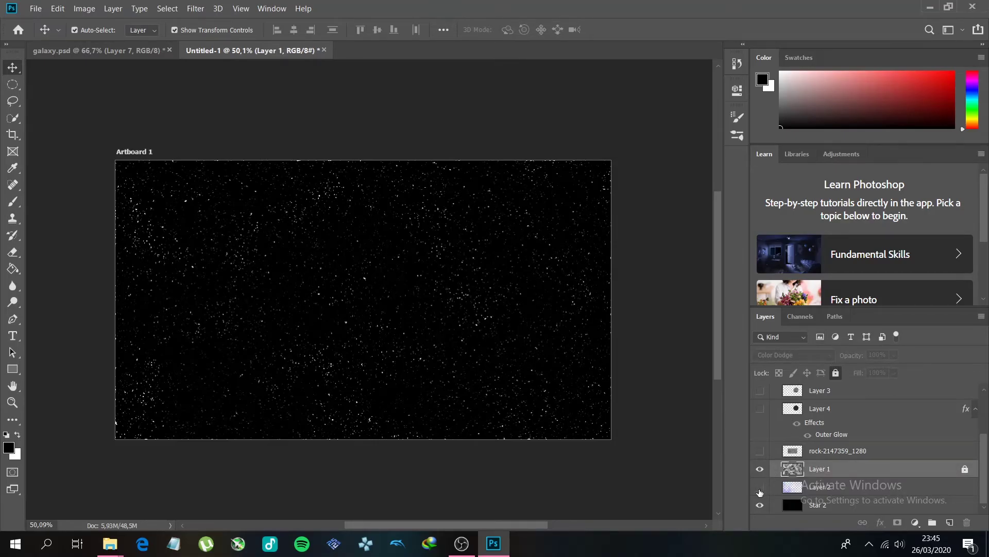
click(857, 489)
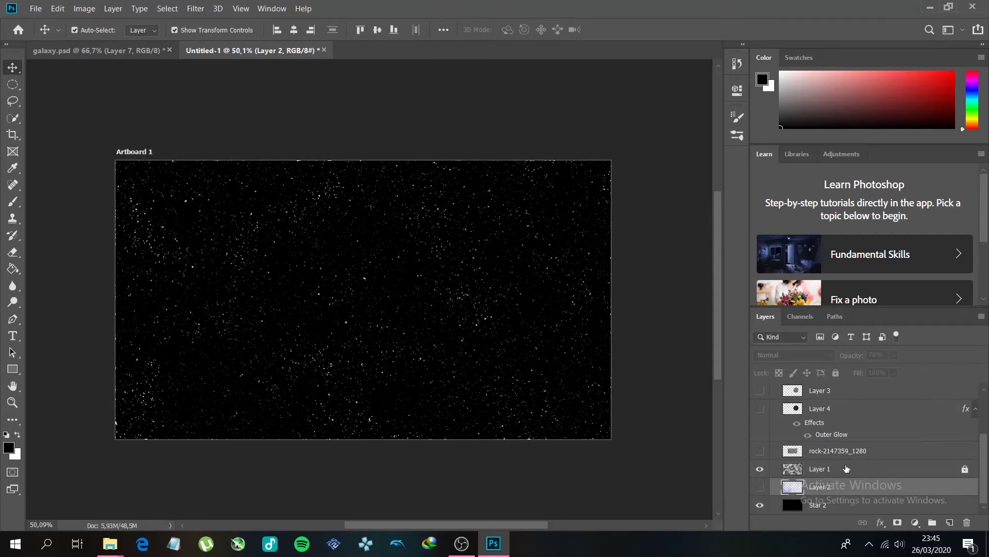
click(761, 486)
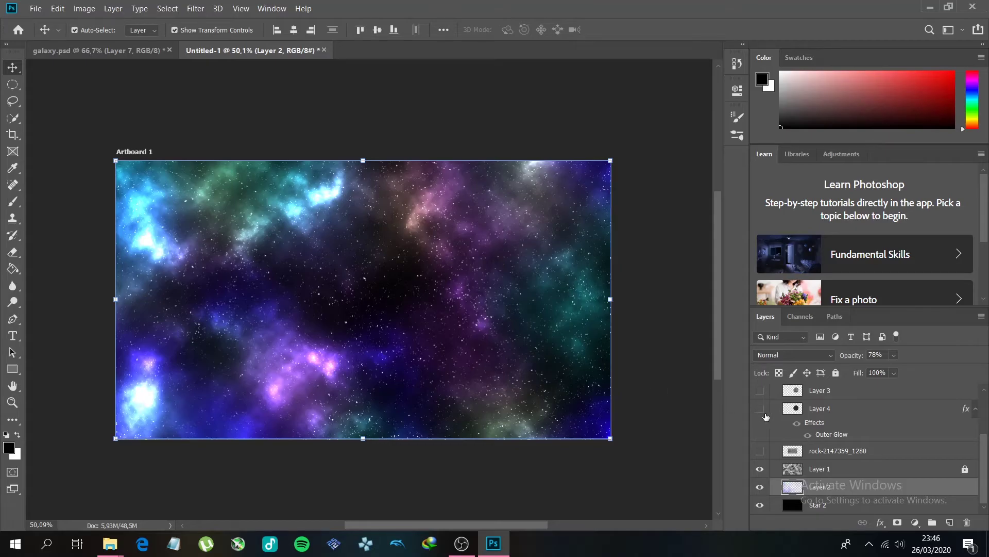
Show Layer 3, Layer 4 and Layer 5 again to review the rock planet, its glow and its coloured light
scroll(984, 440, up, 2)
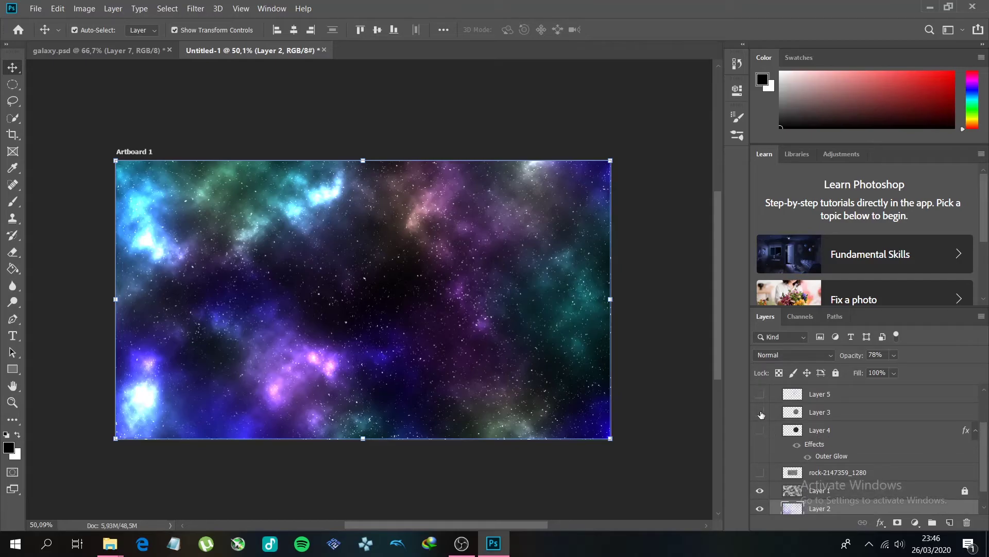
click(761, 412)
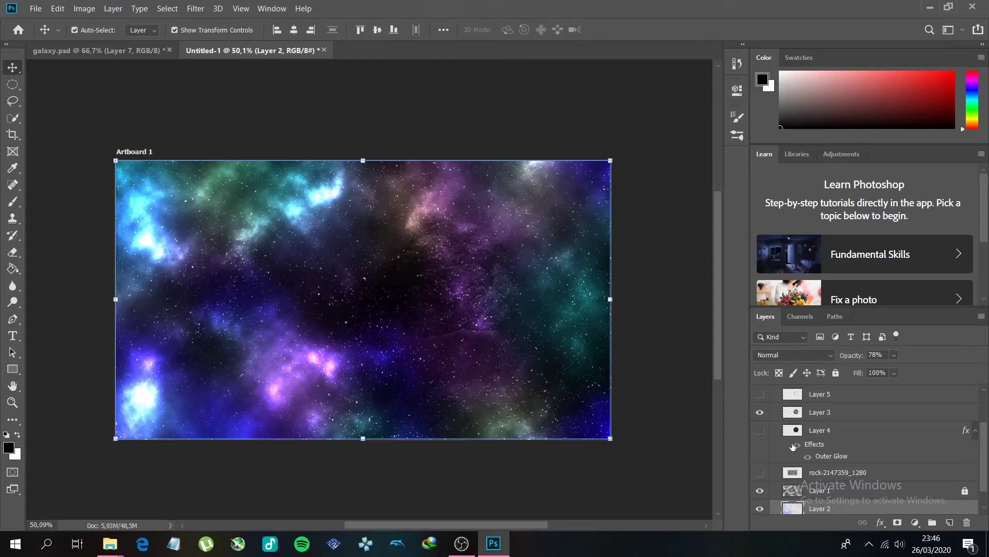
click(759, 431)
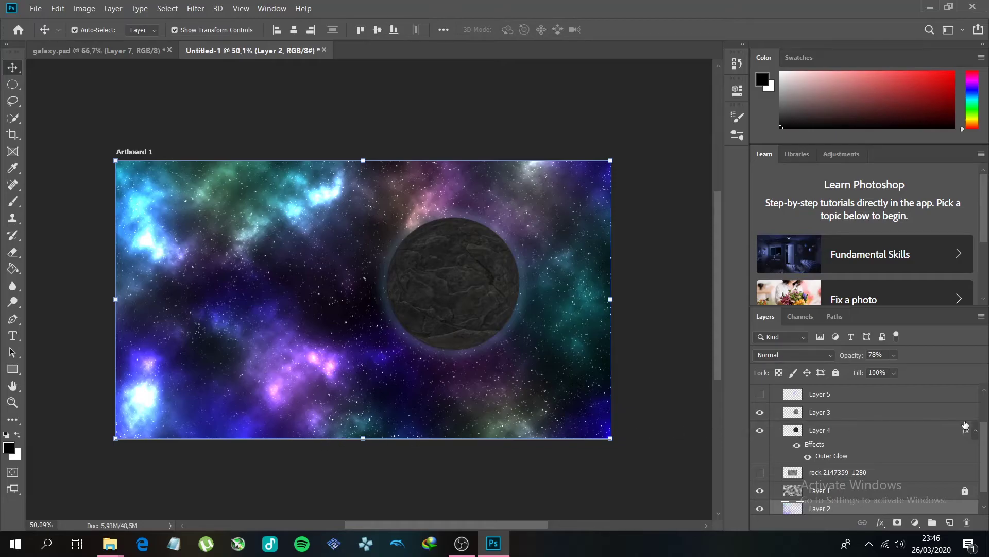
drag(985, 435, 986, 417)
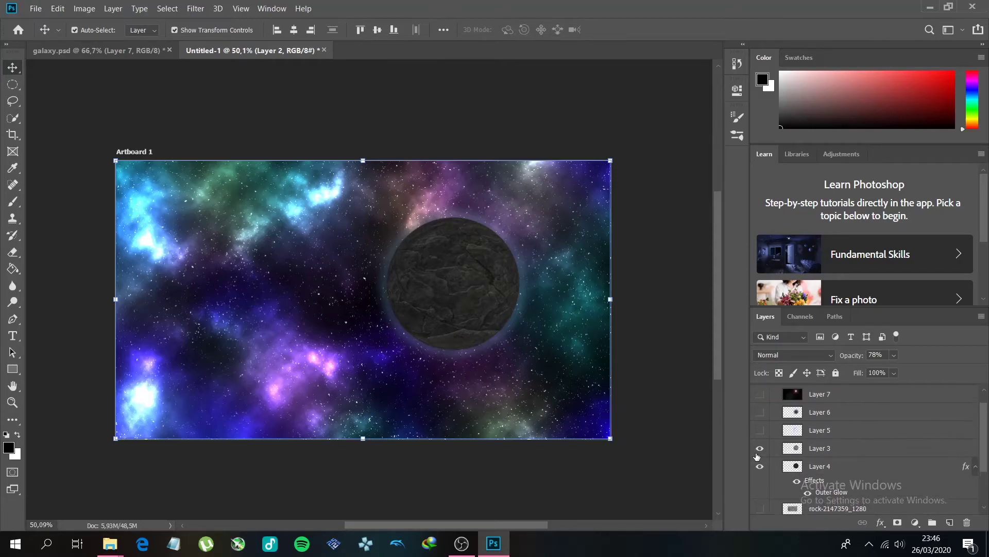
click(760, 429)
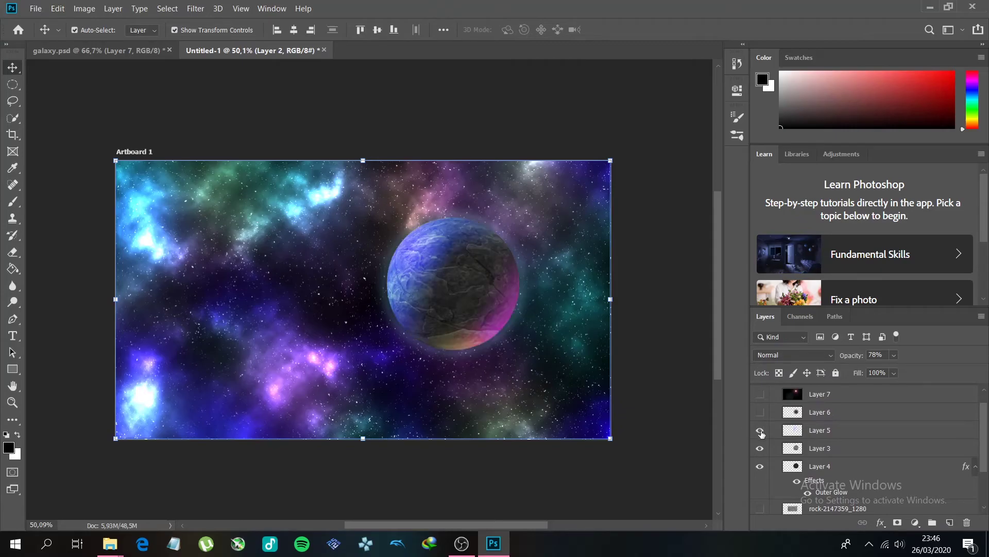
click(807, 434)
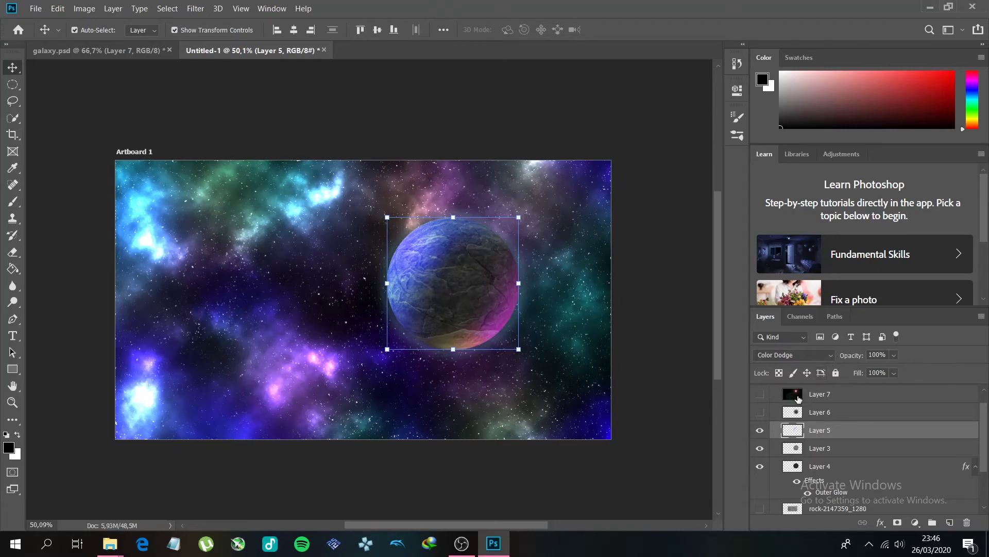
Show Layer 6 and Layer 7 again to review the planet's shading and the lens flare, and deselect the layers
click(760, 412)
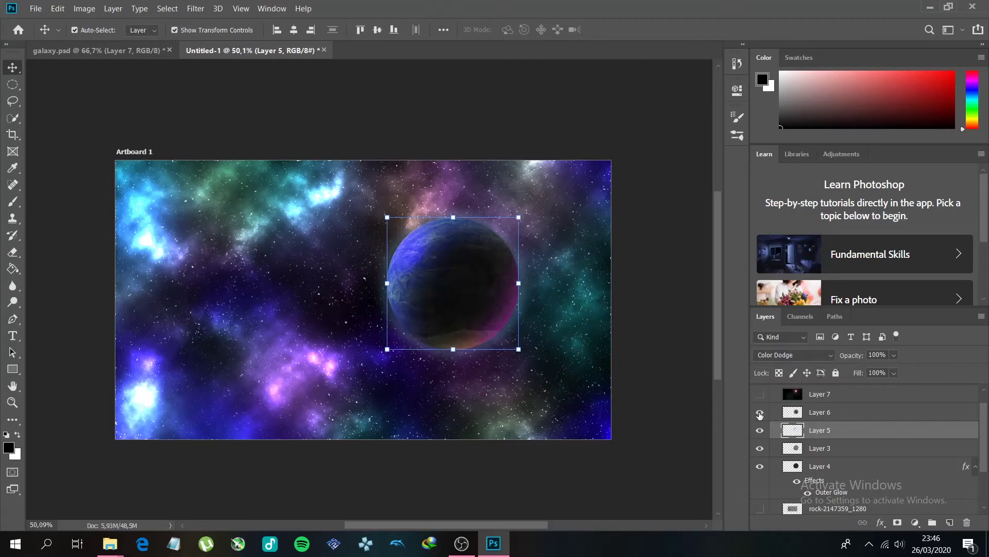
click(826, 413)
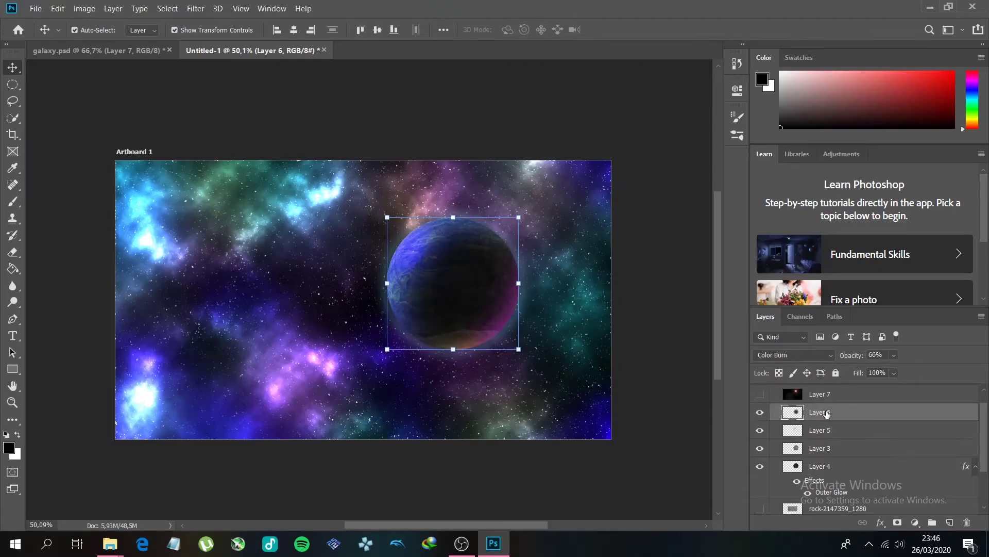
click(760, 394)
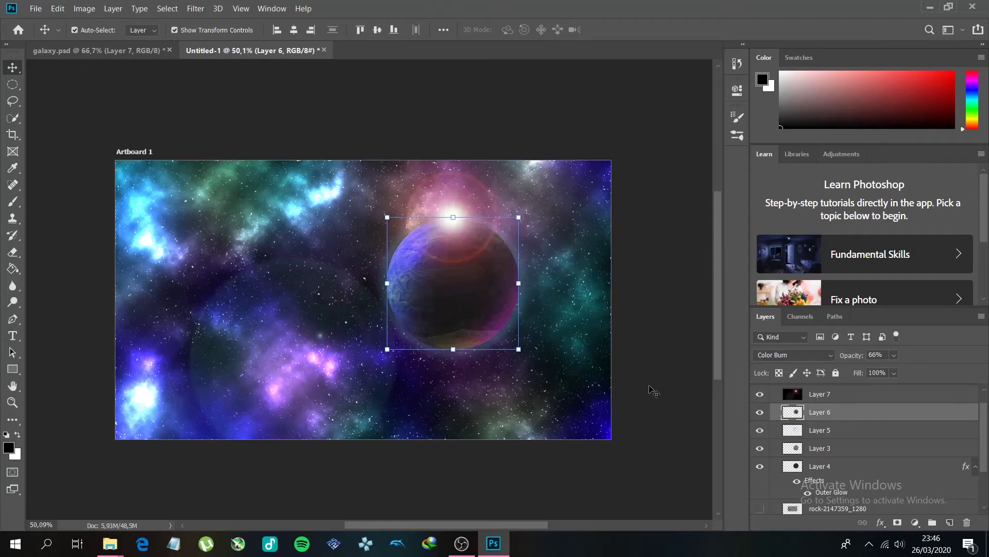
click(833, 394)
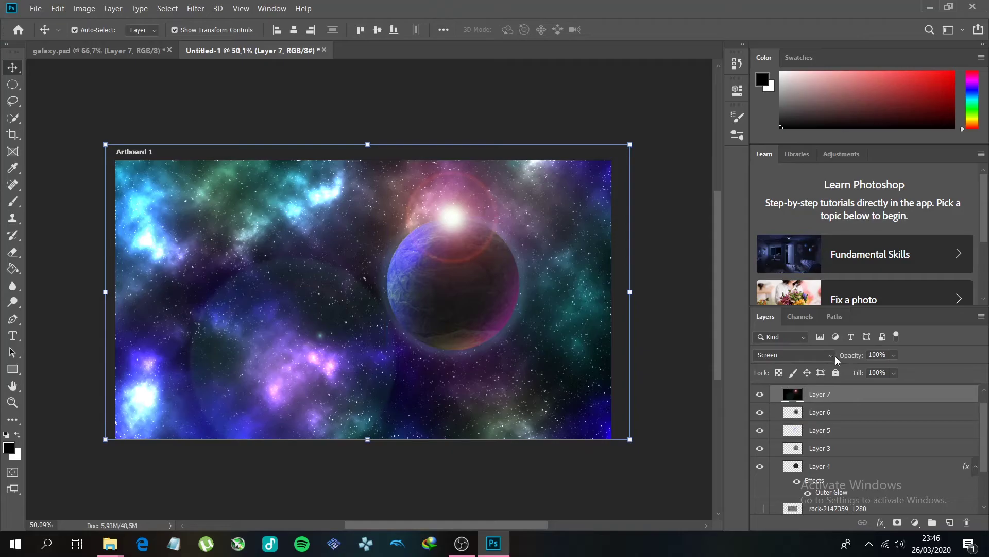
click(678, 367)
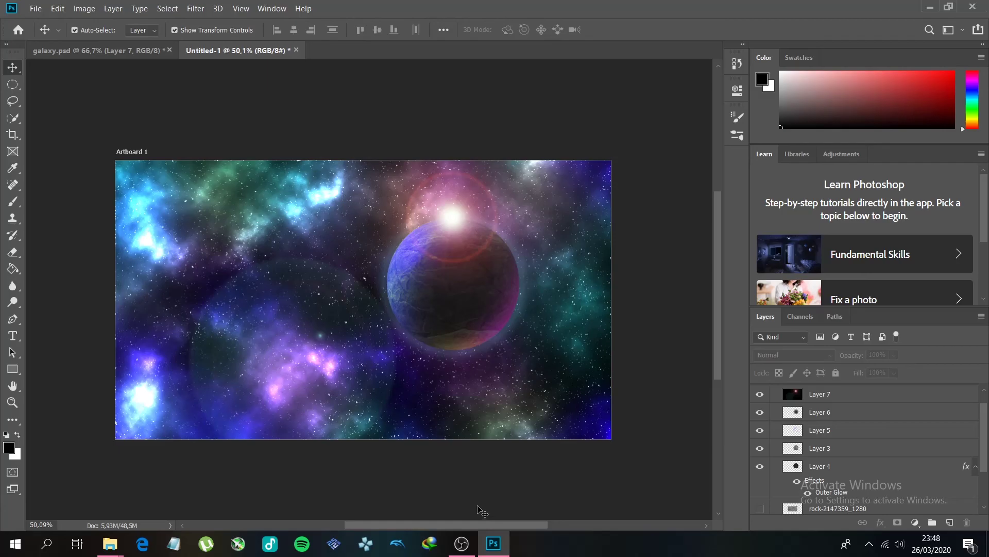
mouse_move(474, 536)
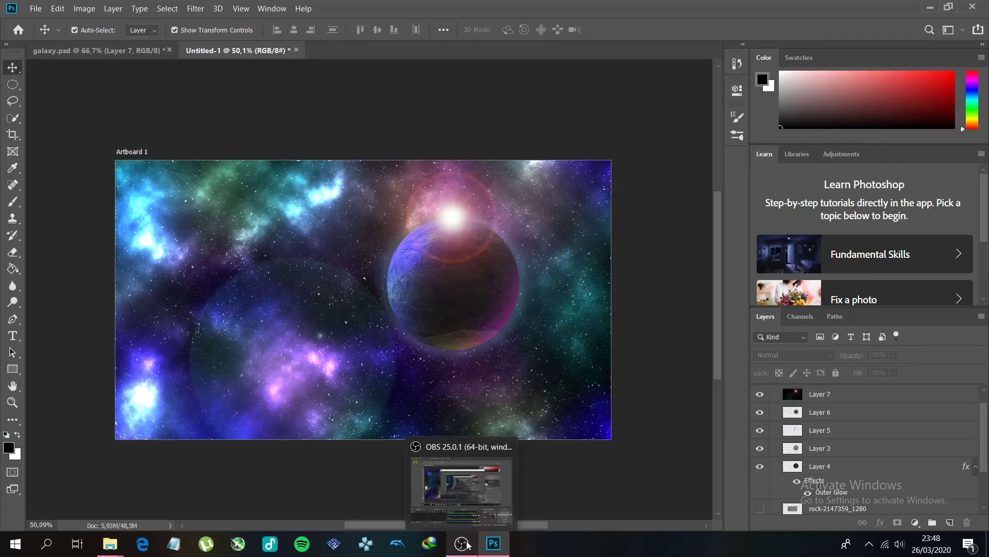